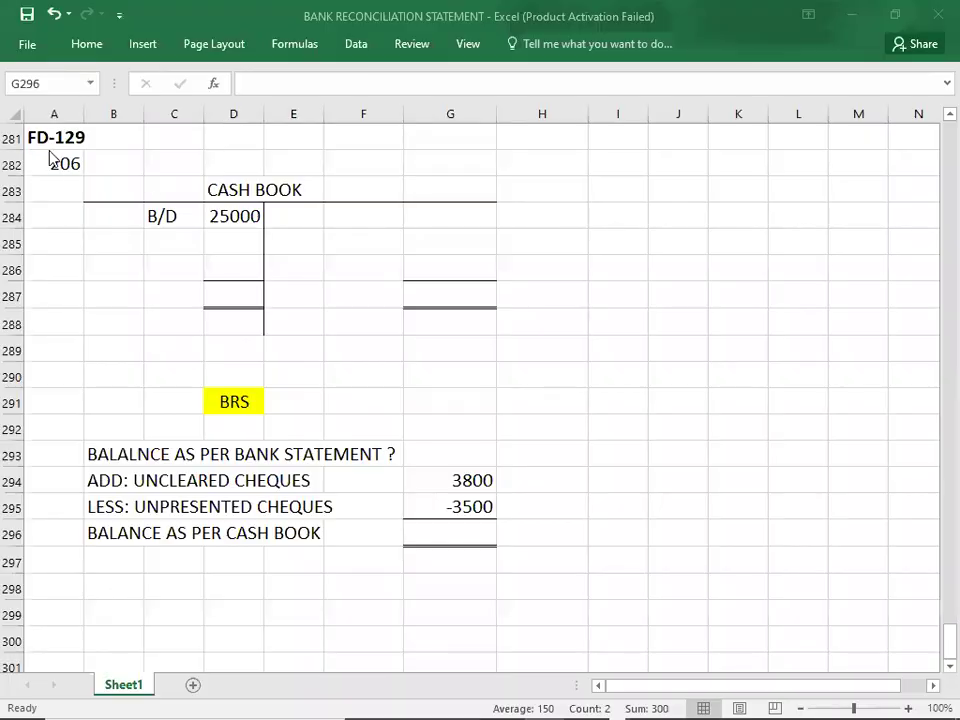
key("Escape")
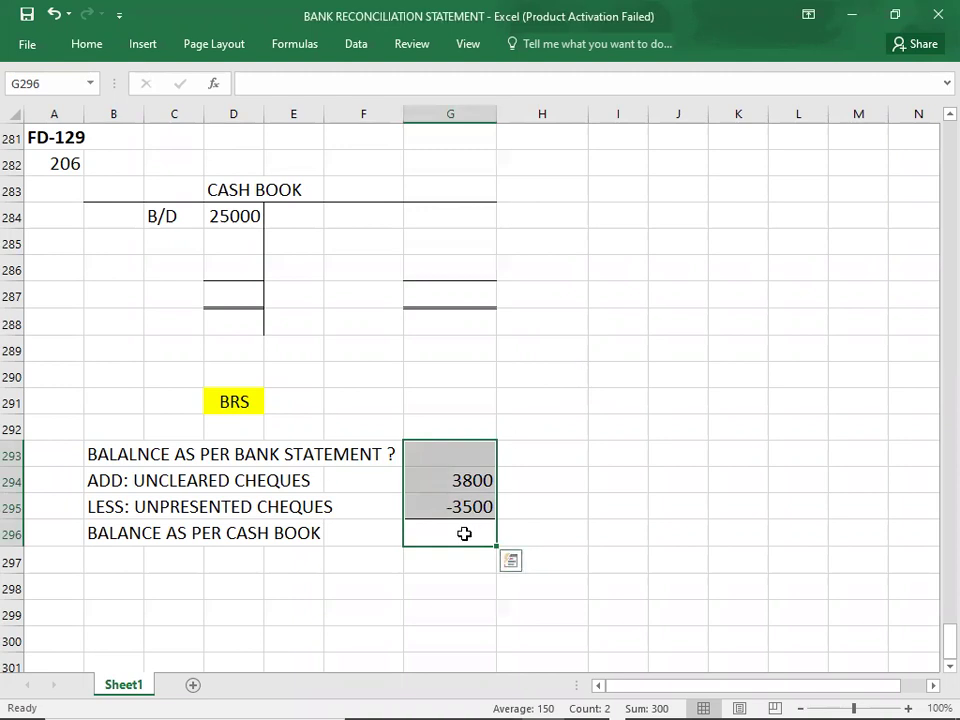
left_click(464, 533)
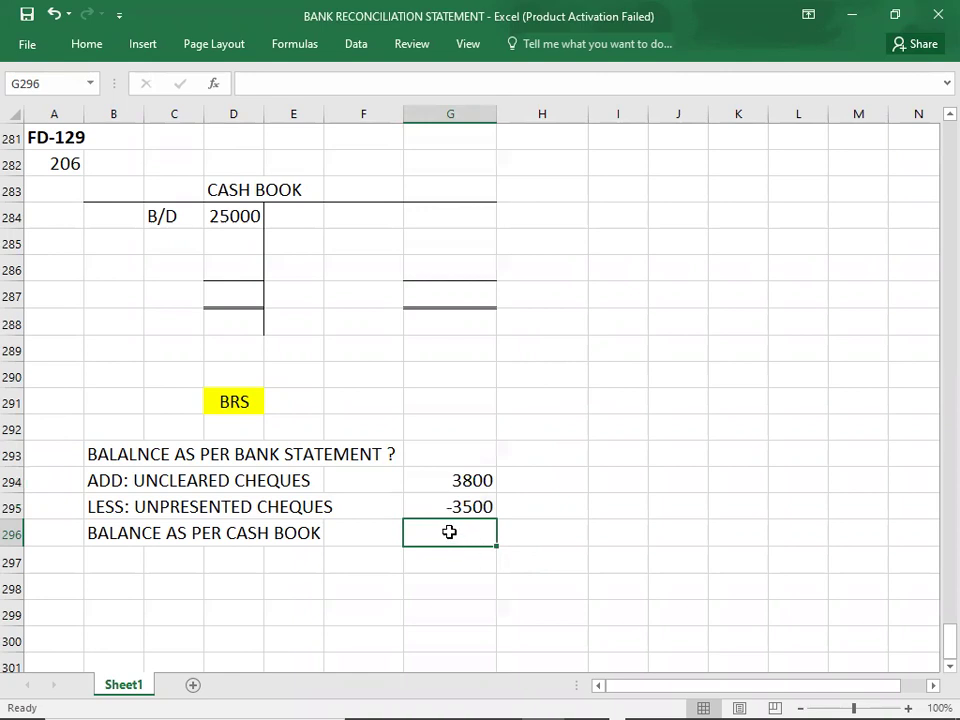
key("shift+Up")
key("shift+Up")
key("Up")
key("Up")
key("Up")
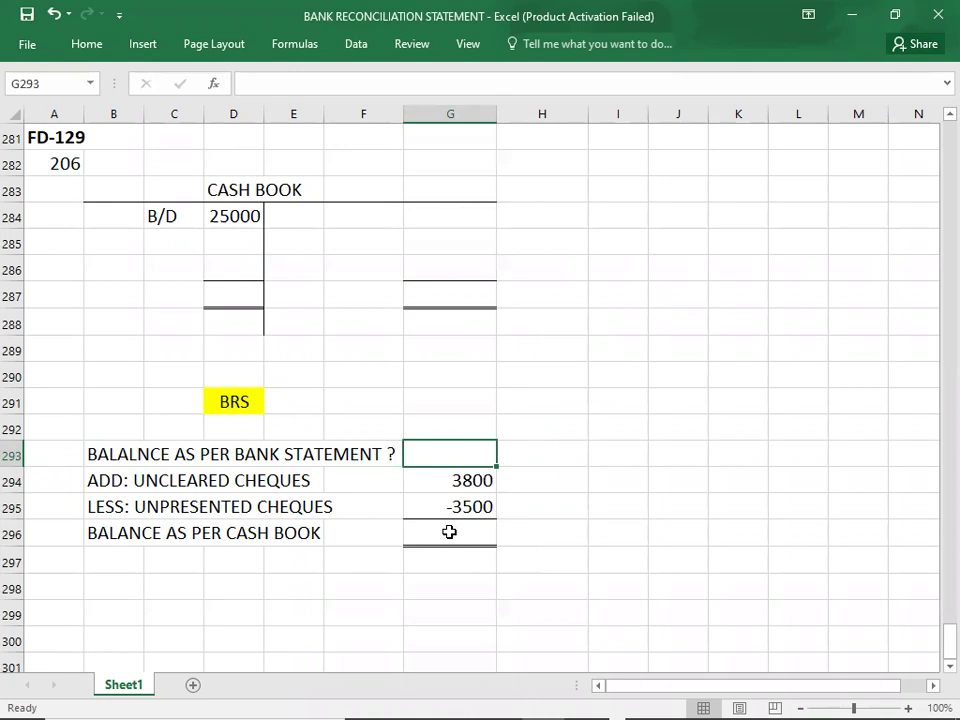
left_click(449, 532)
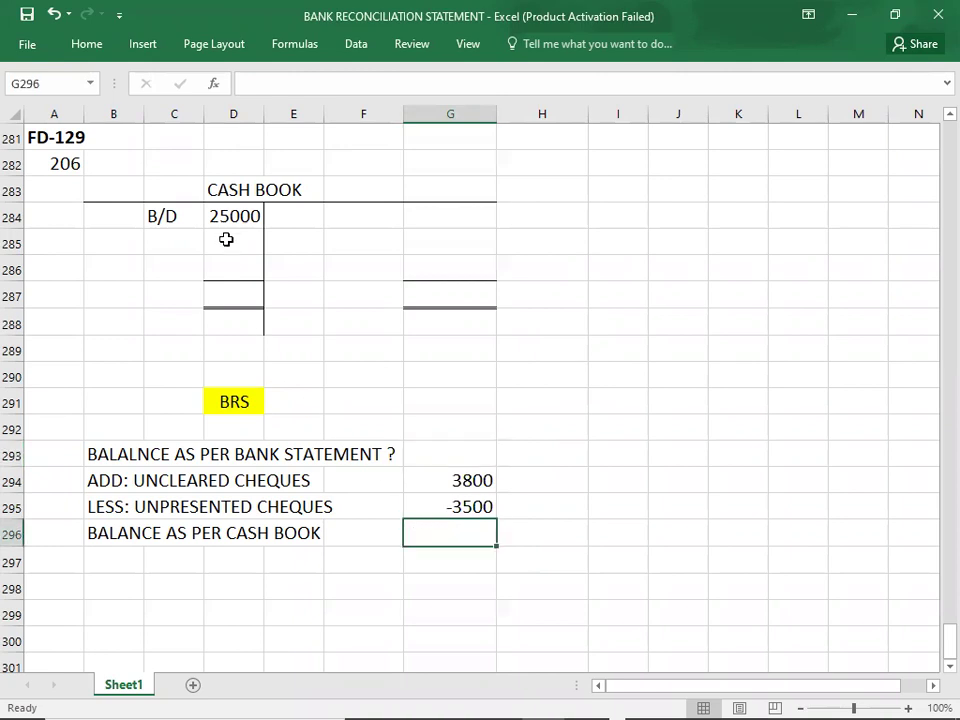
Check question 206 in the MULTIPLE CHOICE QUESTIONS PDF, and enter 25000 as the total on both sides of the cash book
key("alt+Tab")
key("alt+Tab")
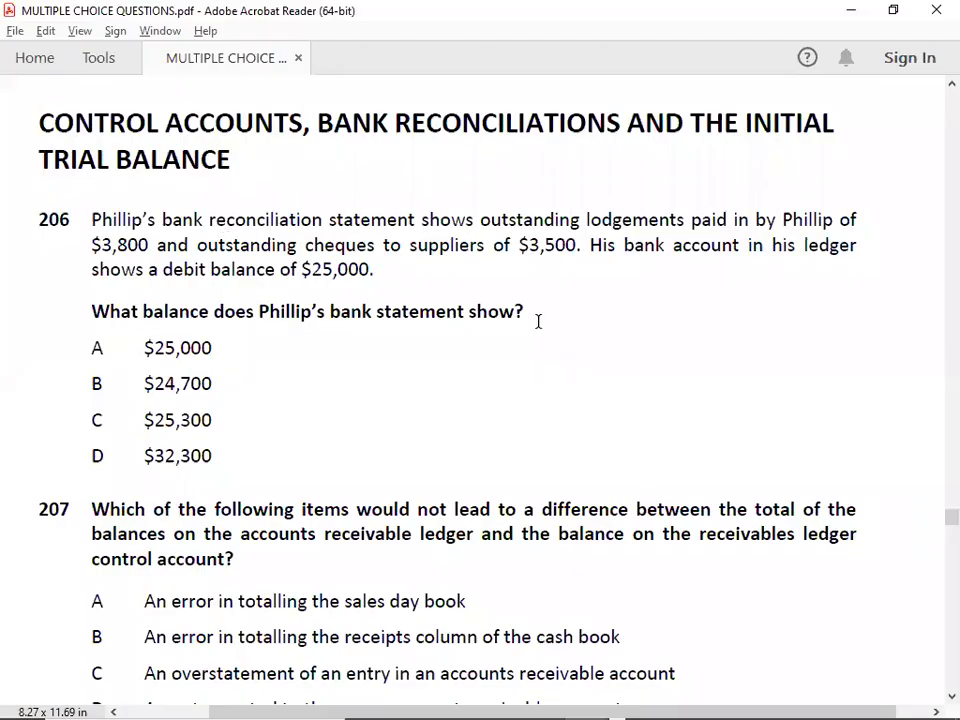
key("alt+Tab")
key("alt+Tab")
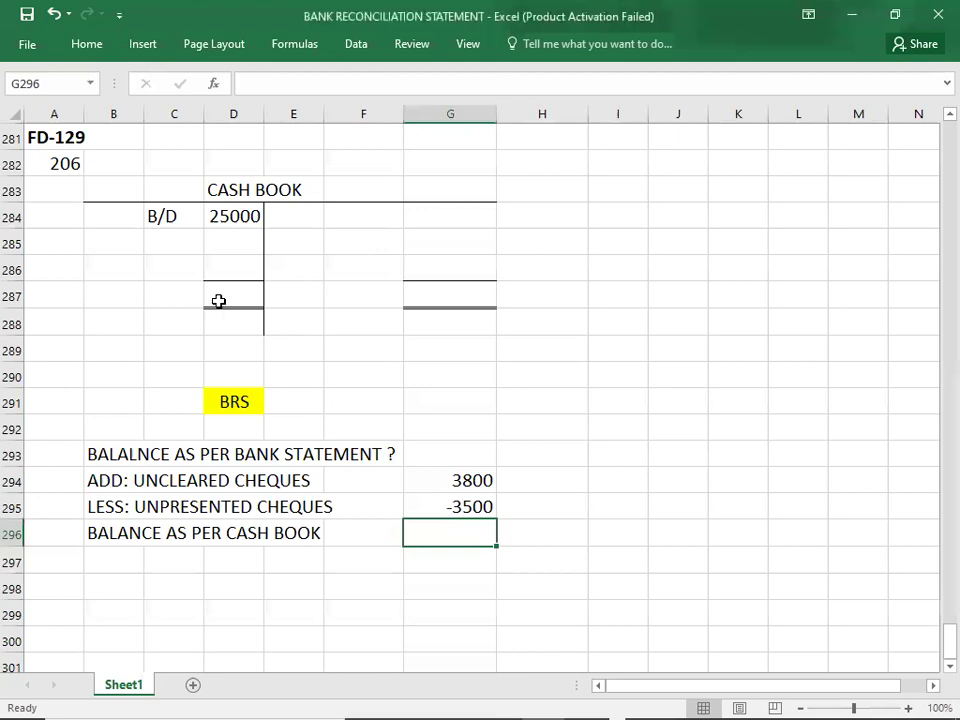
left_click(218, 301)
type("25000")
key("Tab")
key("Tab")
key("Tab")
type("25000")
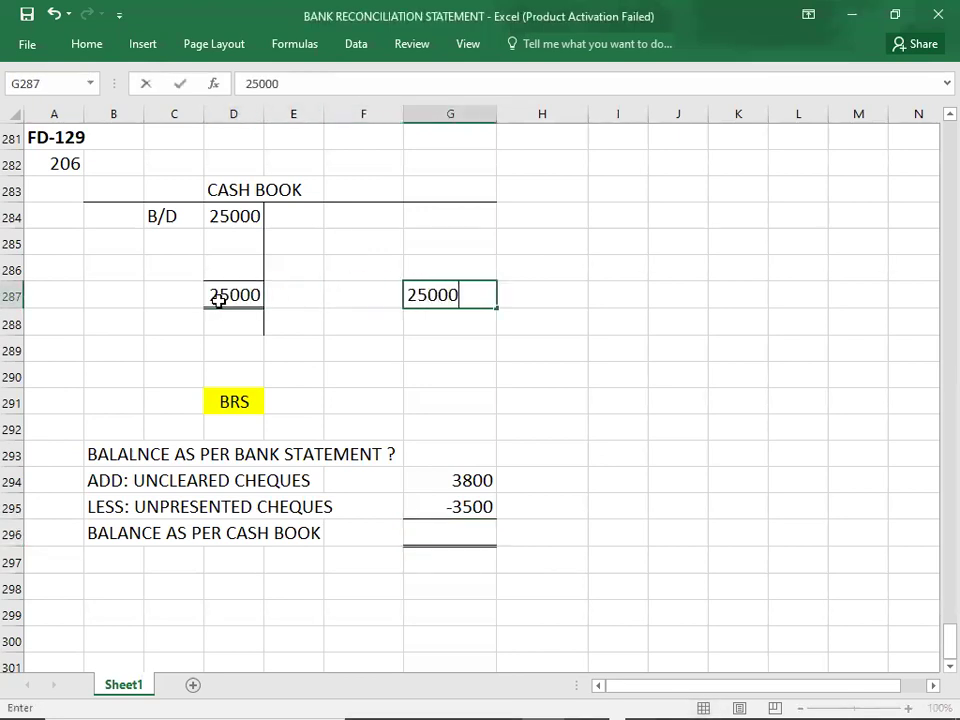
Enter a C/D balance of 25000 on the credit side of the cash book, just above the total
key("Up")
key("Left")
type("C/D")
key("Tab")
type("25000")
key("Return")
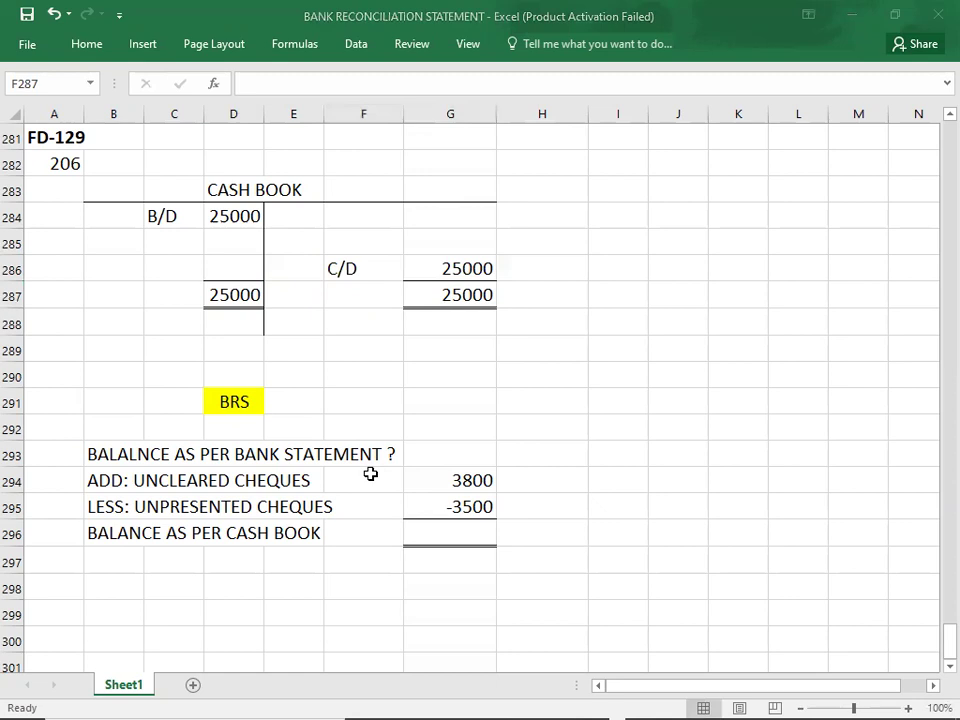
Enter 25000 in G296 as the balance as per cash book in the BRS
left_click(432, 421)
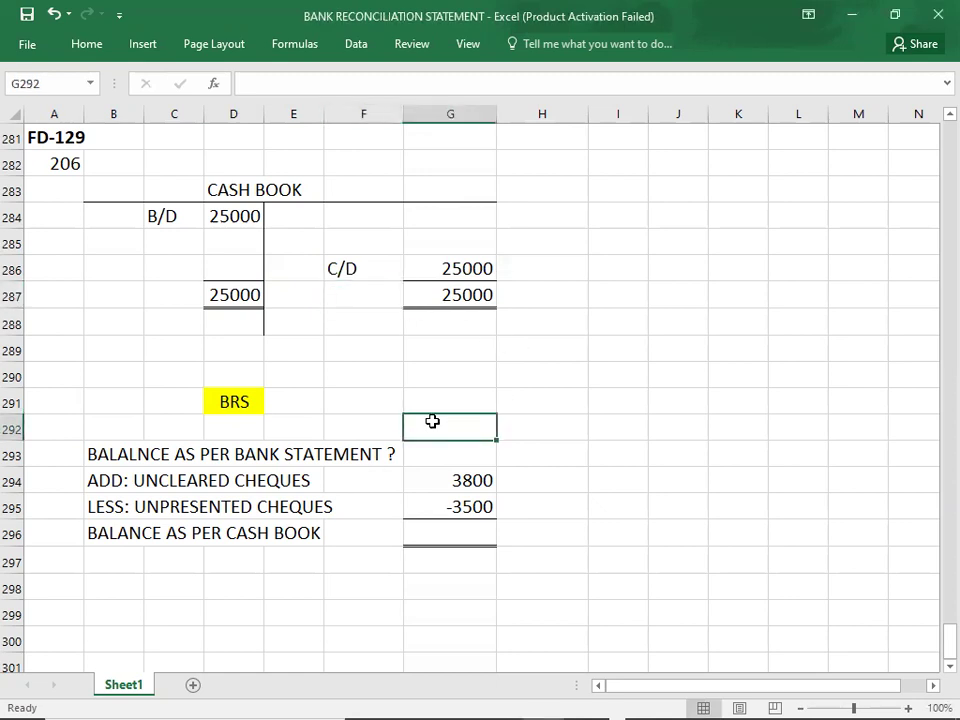
left_click(435, 534)
type("25000")
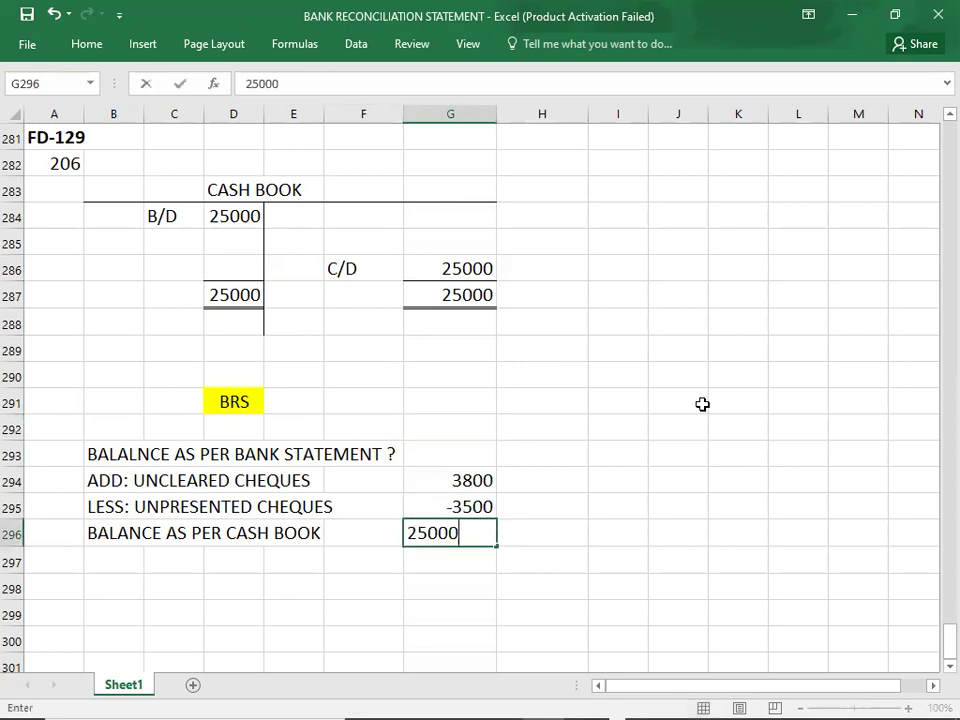
key("ctrl+Return")
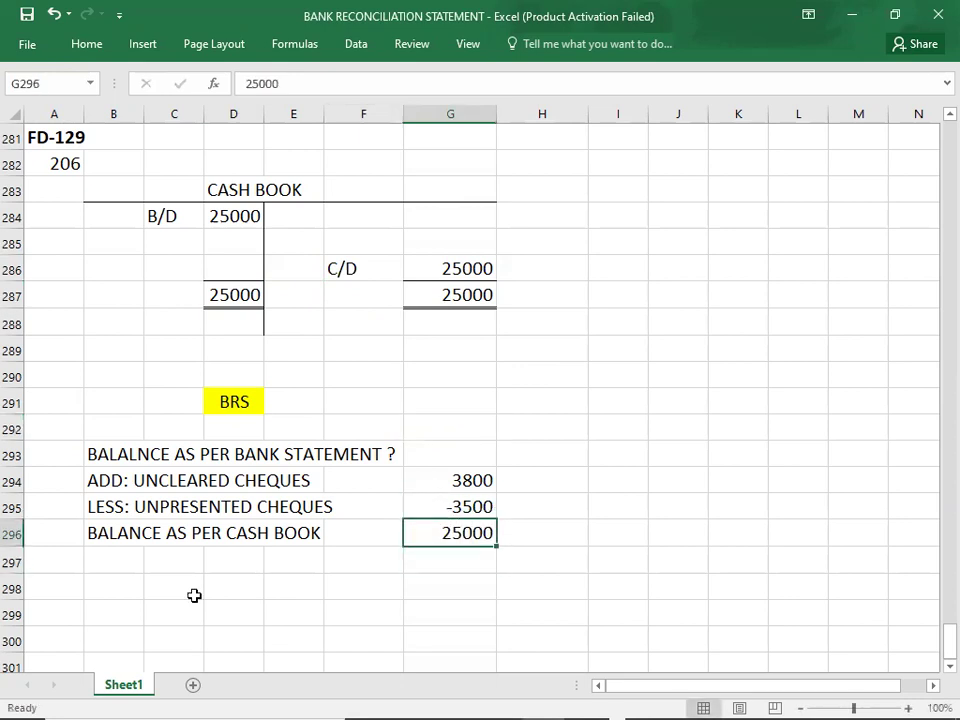
Change the B296 label to "ADJUSTED BALANCE AS PER CASH BOOK" and widen column F so the full label fits
left_click(88, 533)
double_click(88, 533)
type("ADJUS")
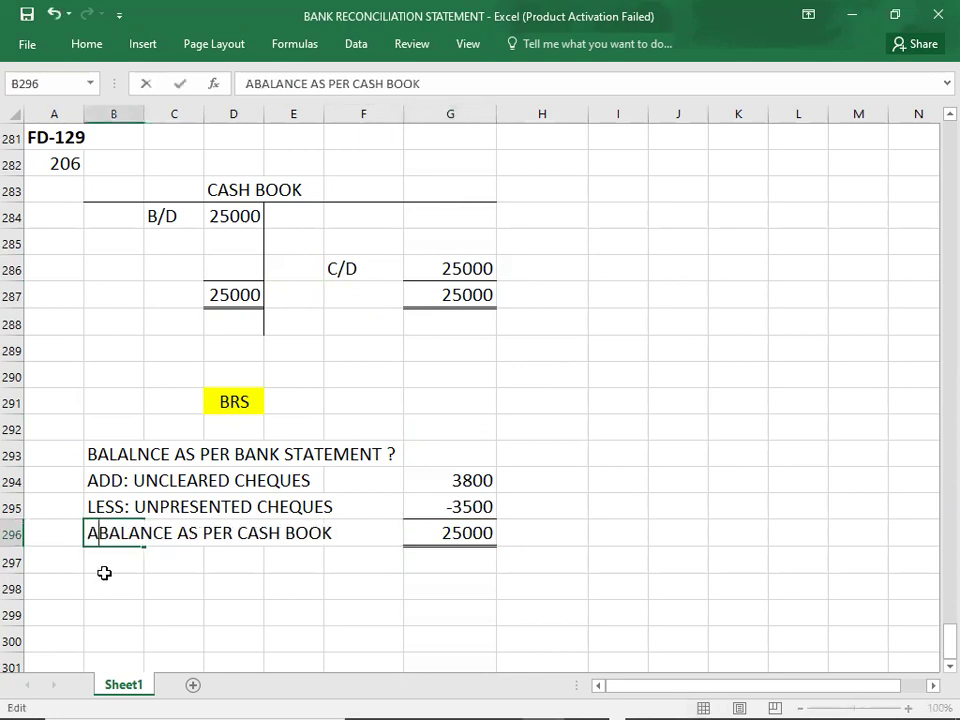
type("TED")
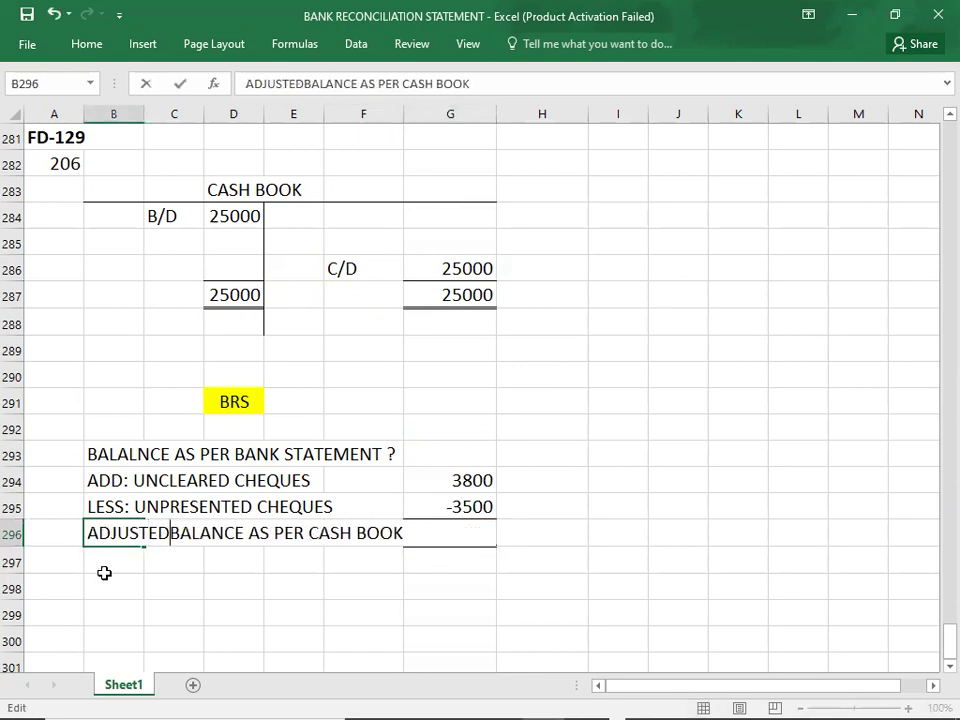
left_click(276, 580)
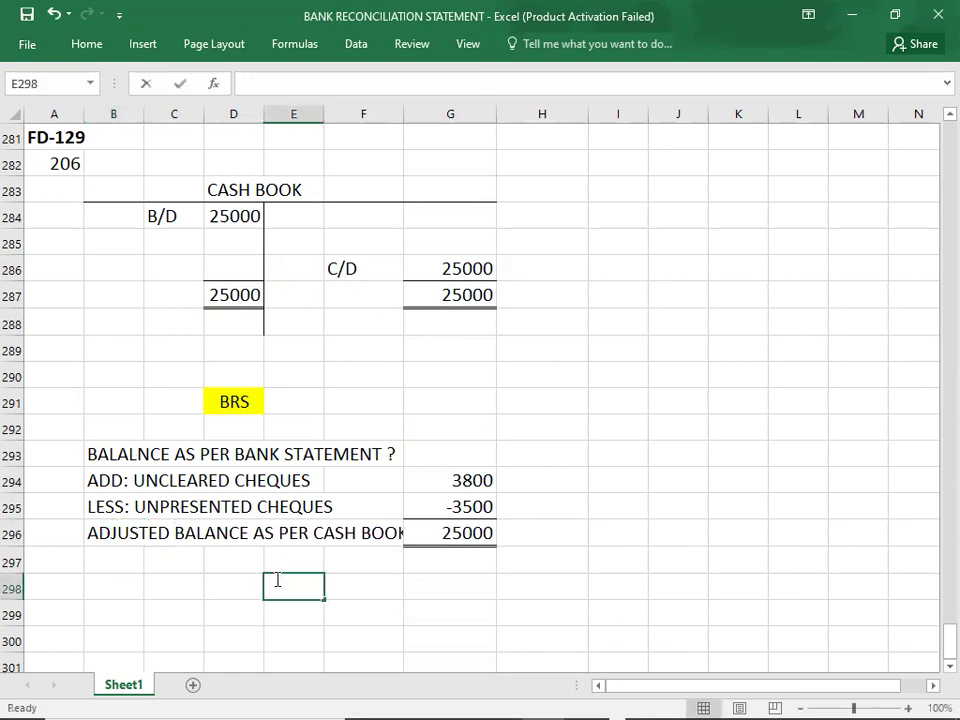
left_click(398, 114)
left_click_drag(402, 117, 418, 116)
Enter 24700 in G293 as the balance as per bank statement
left_click_drag(666, 478, 491, 538)
left_click(492, 536)
key("shift+Up")
key("shift+Up")
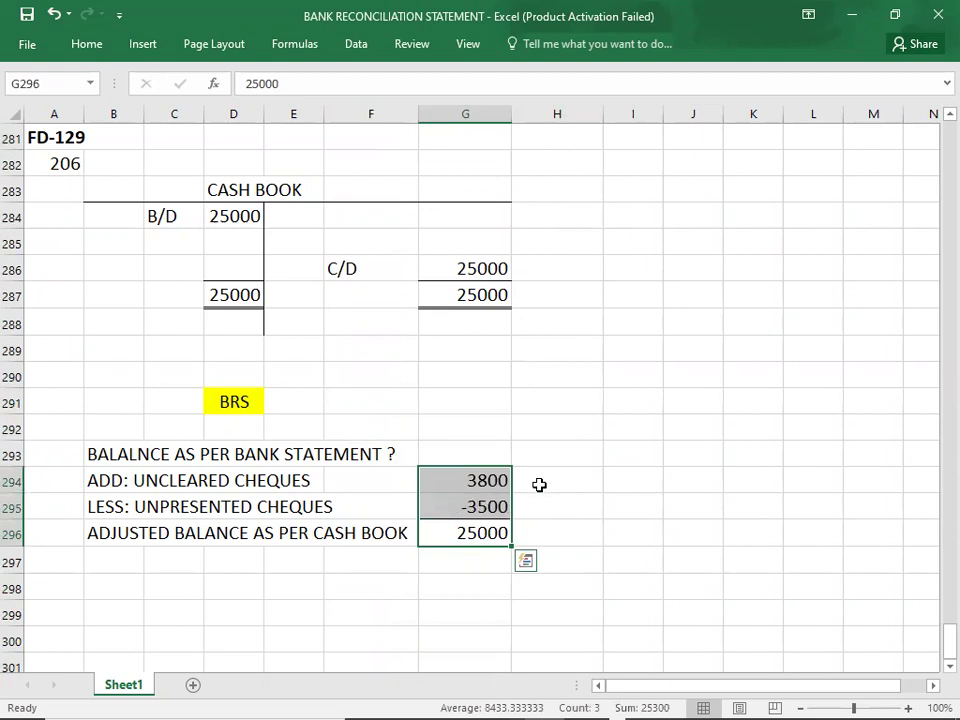
left_click(486, 454)
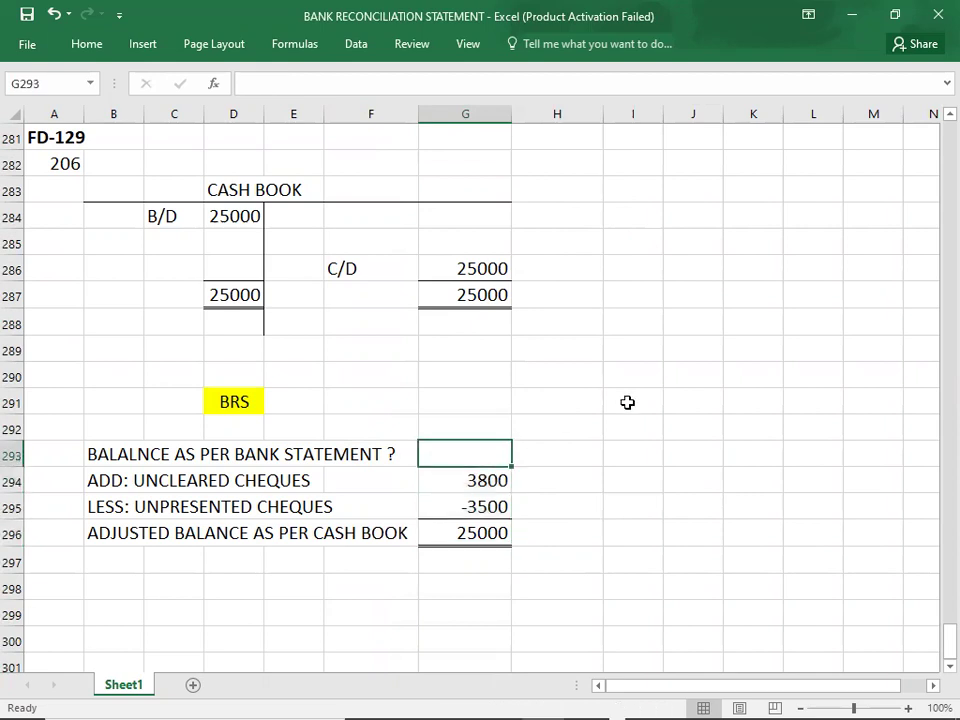
type("24700")
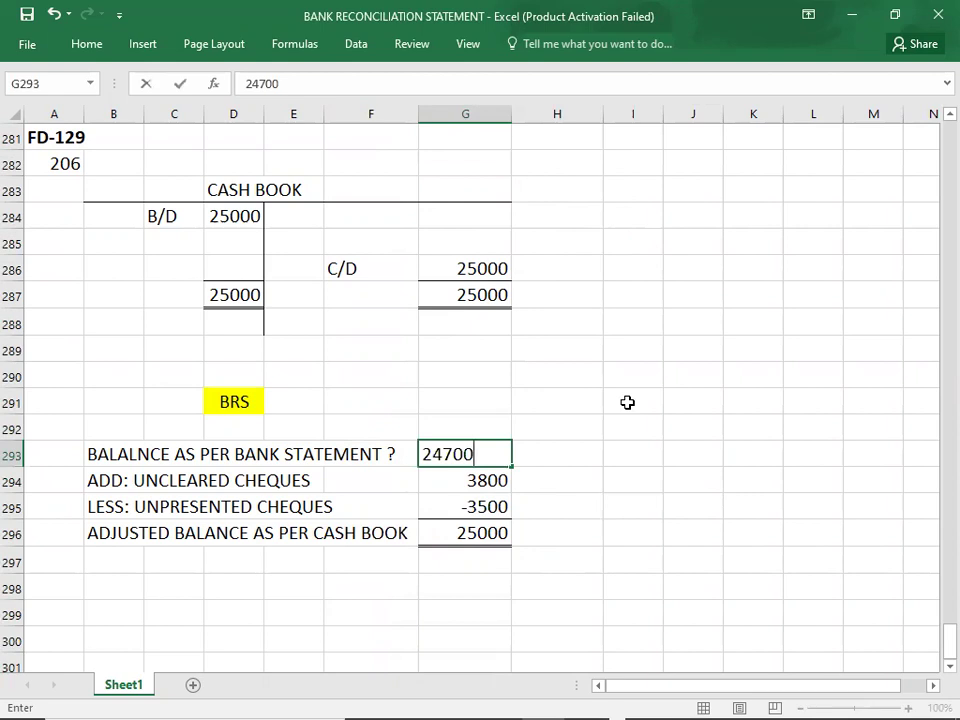
key("Return")
key("Return")
key("Return")
key("Return")
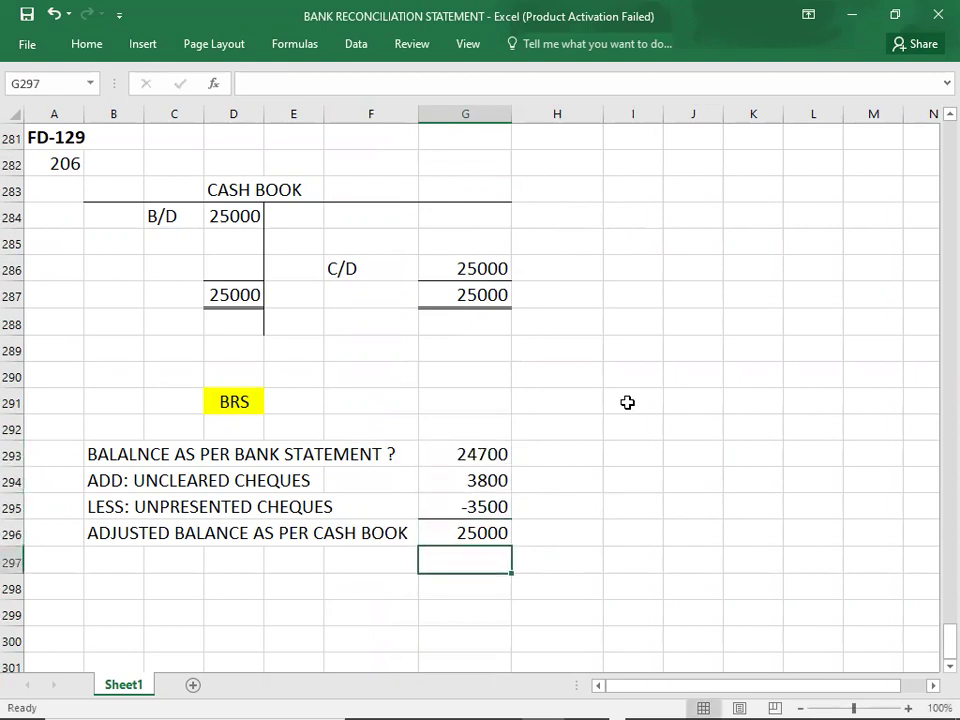
Compare the result with question 206's options in the PDF, and record answer B in column A below the number 206
key("alt+Tab")
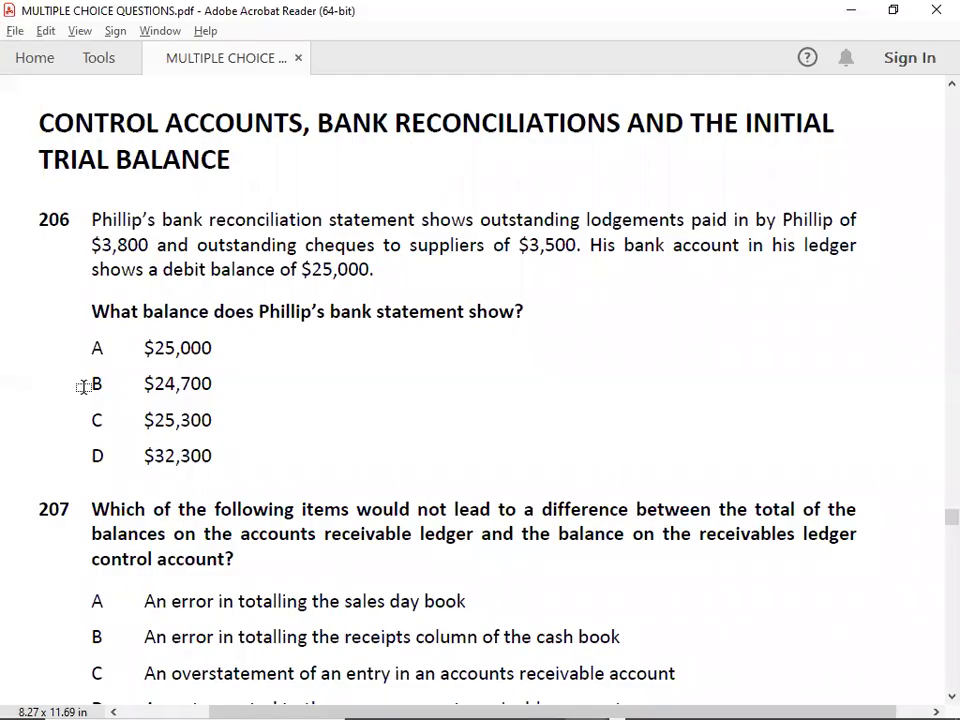
key("alt+Tab")
key("Up")
key("Up")
key("Up")
key("Up")
key("Up")
key("Up")
key("Up")
key("Up")
key("Up")
key("Up")
key("Up")
key("Left")
key("Left")
key("Left")
key("Left")
key("Left")
key("Left")
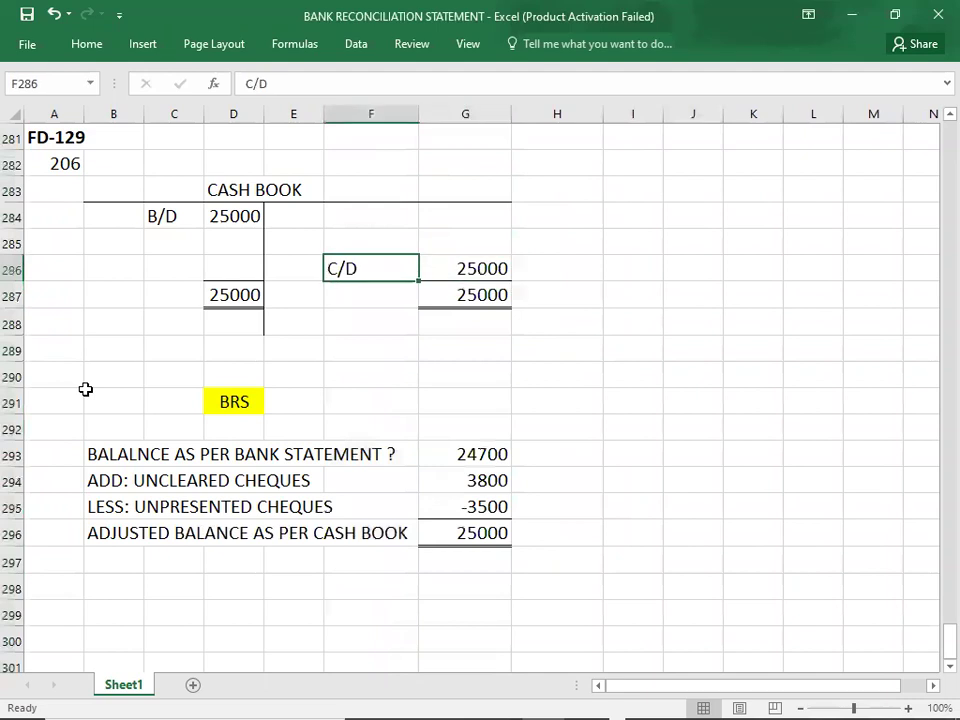
key("Up")
key("Up")
key("Up")
type("B")
key("Return")
key("Down")
key("Down")
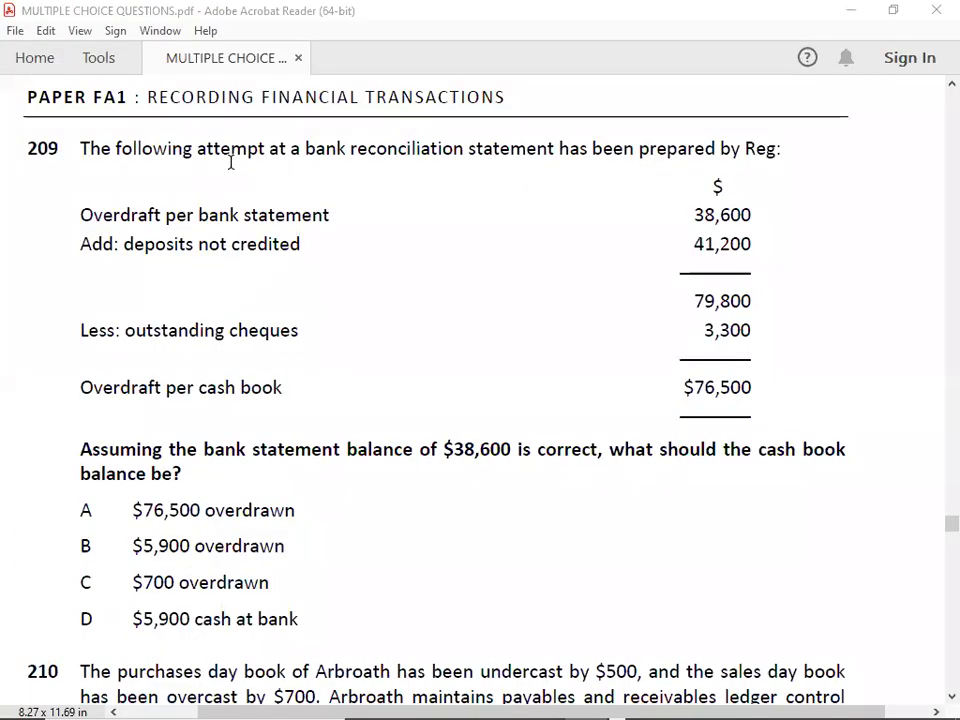
Open Calculator, place it clear of question 209's figures, and calculate -38600 + 41200 - 3300
left_click(161, 73)
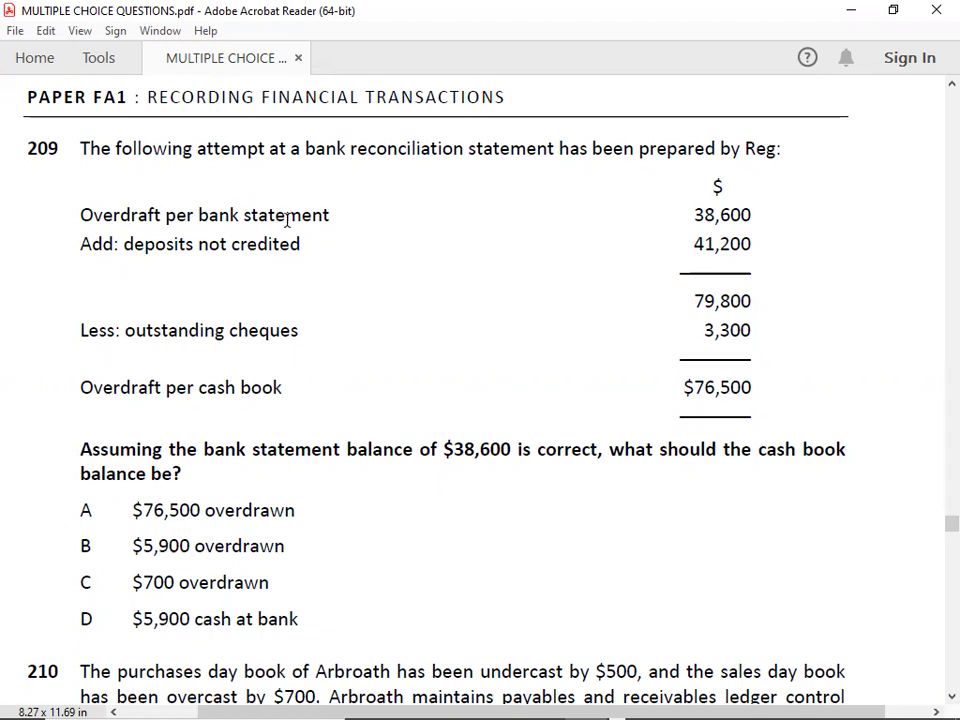
left_click(691, 208)
mouse_move(618, 697)
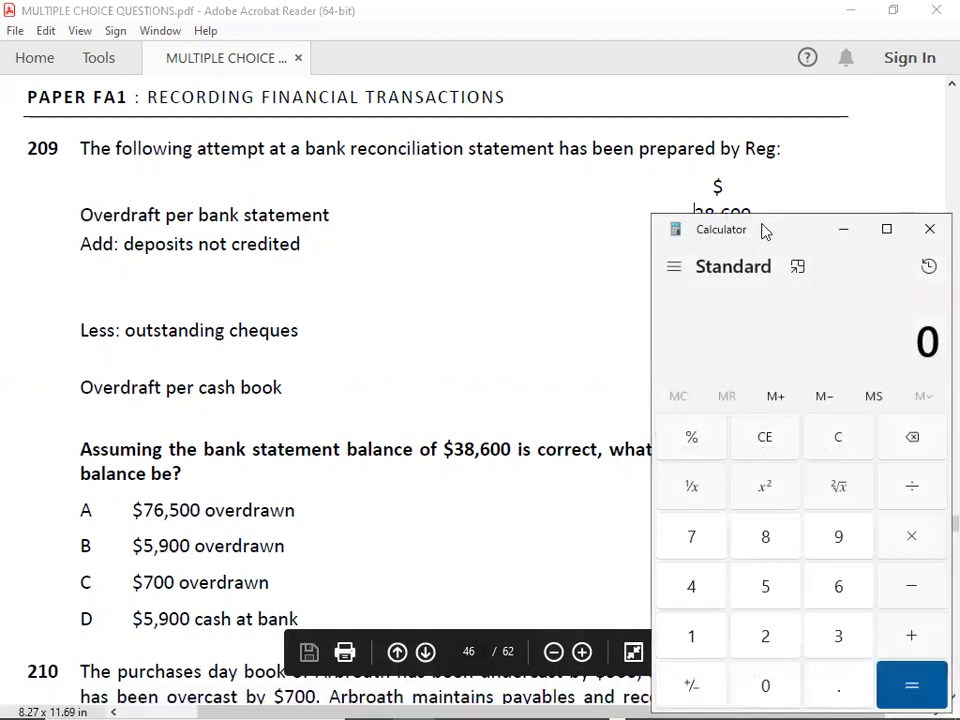
left_click_drag(763, 230, 748, 434)
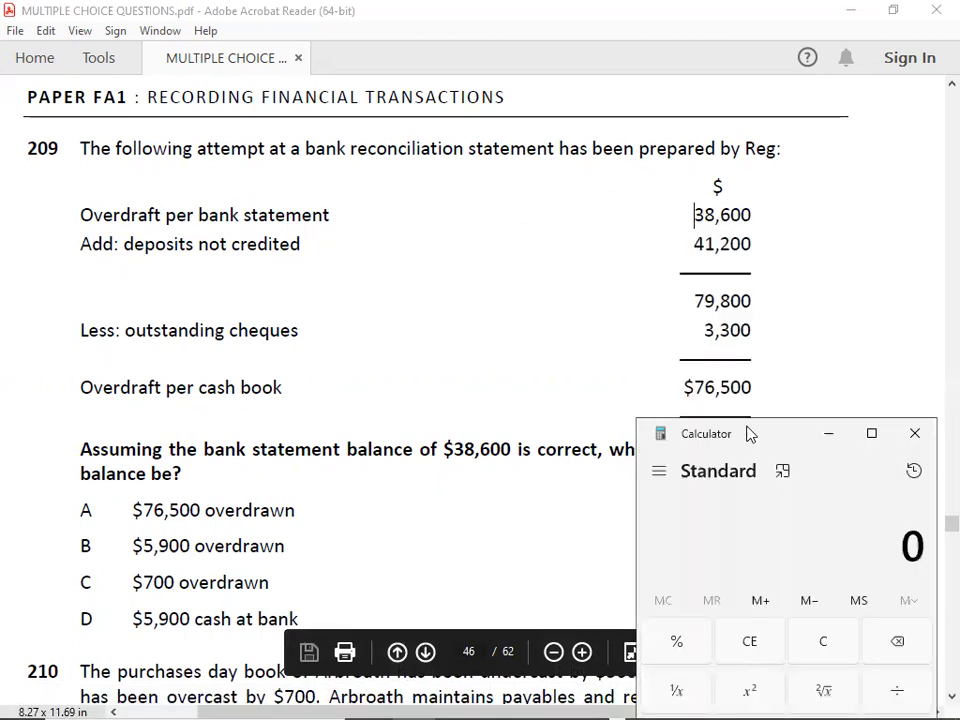
key("minus")
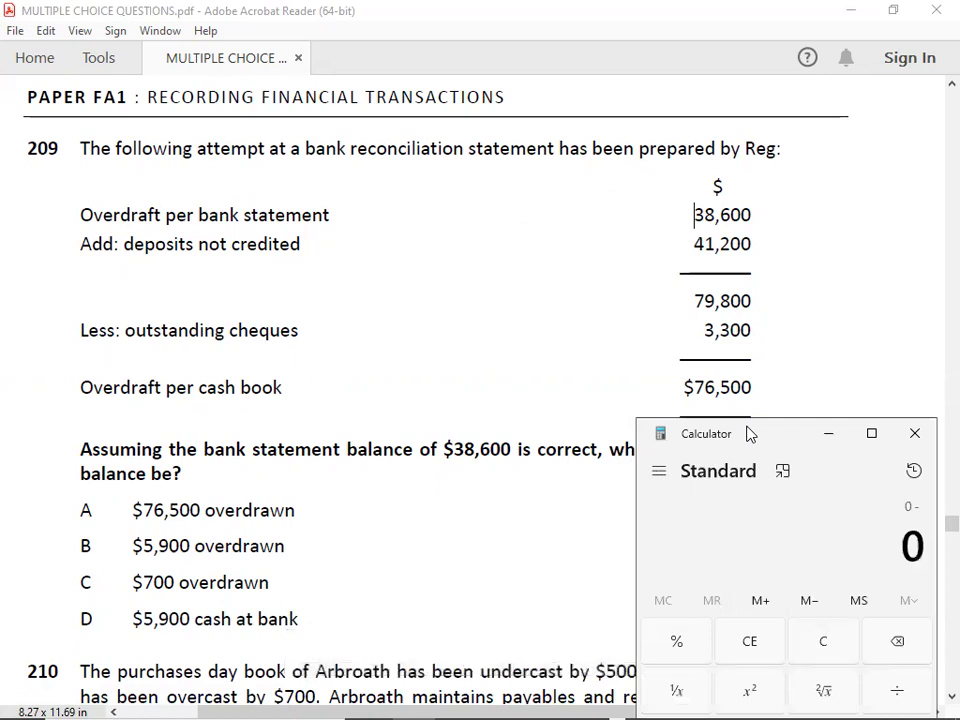
type("38600")
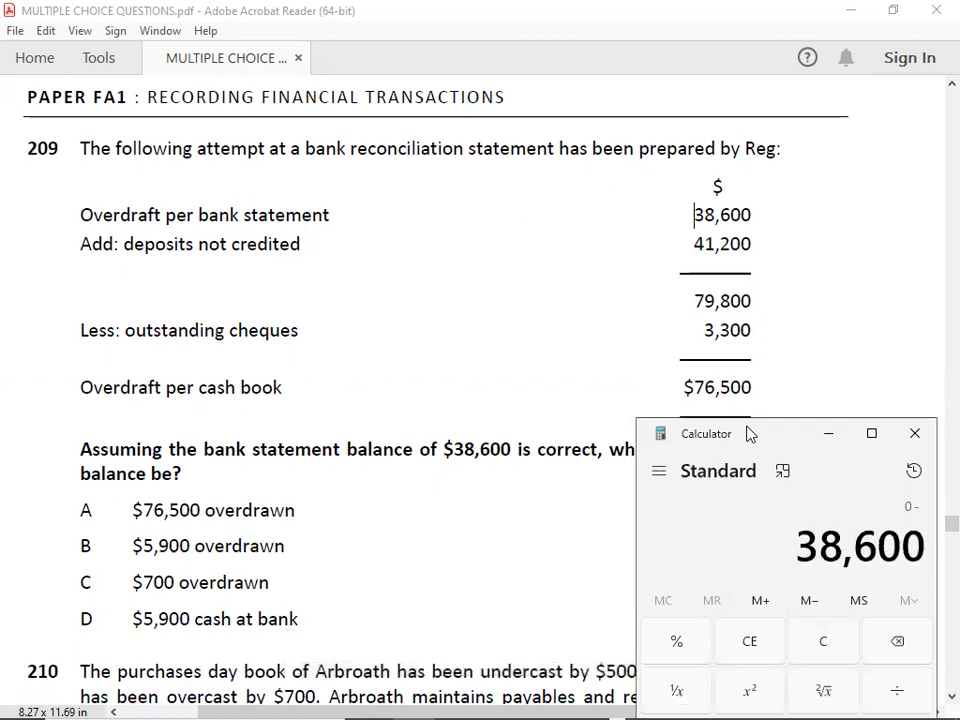
key("plus")
type("41200")
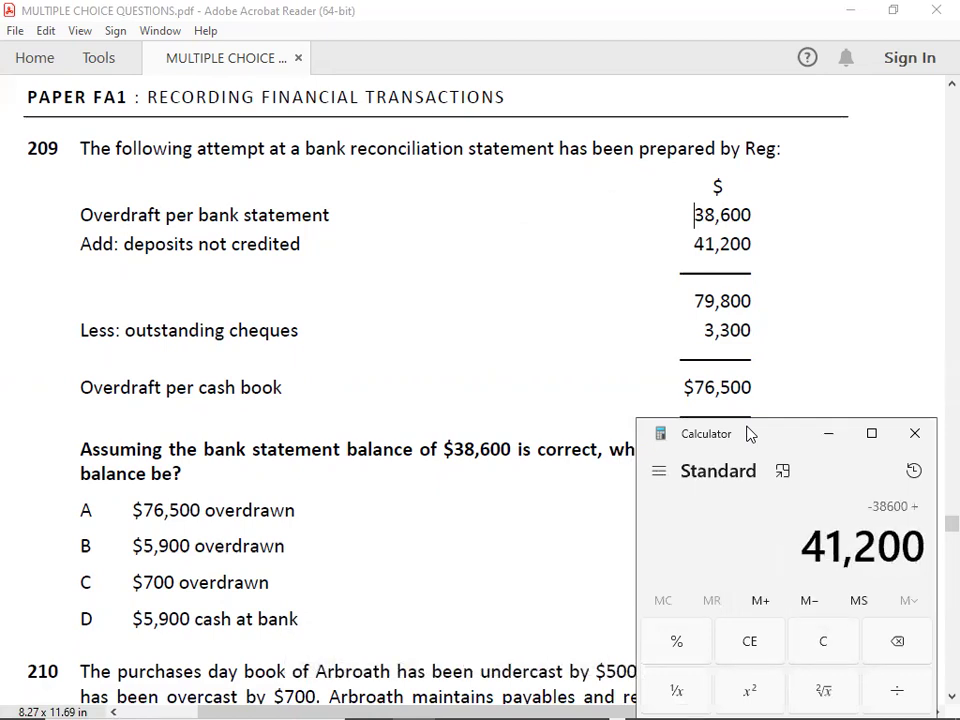
key("minus")
type("3300")
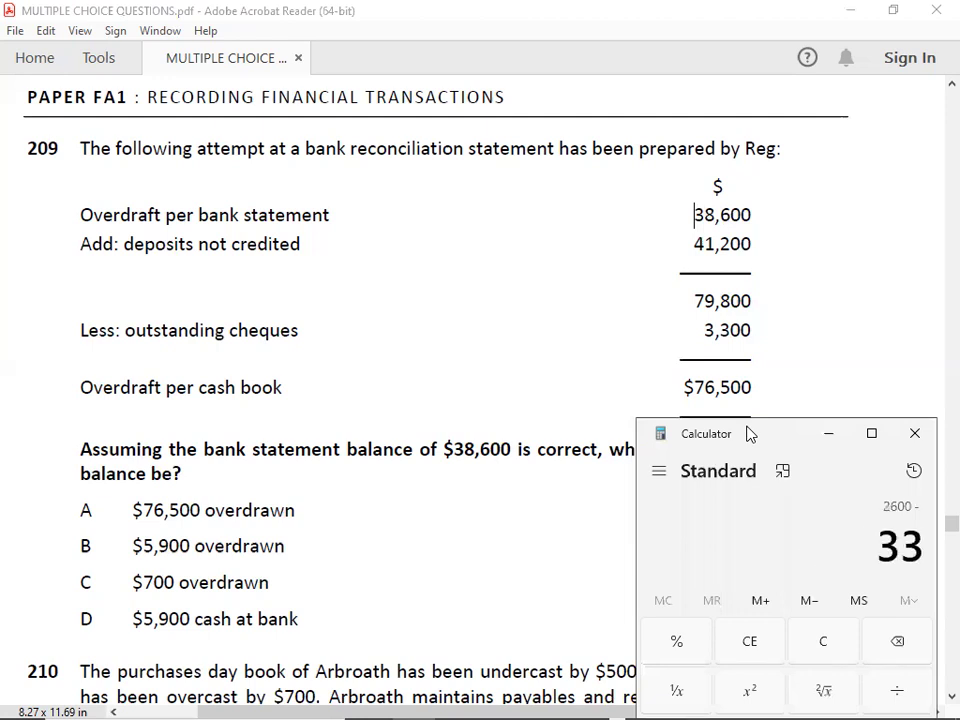
key("Return")
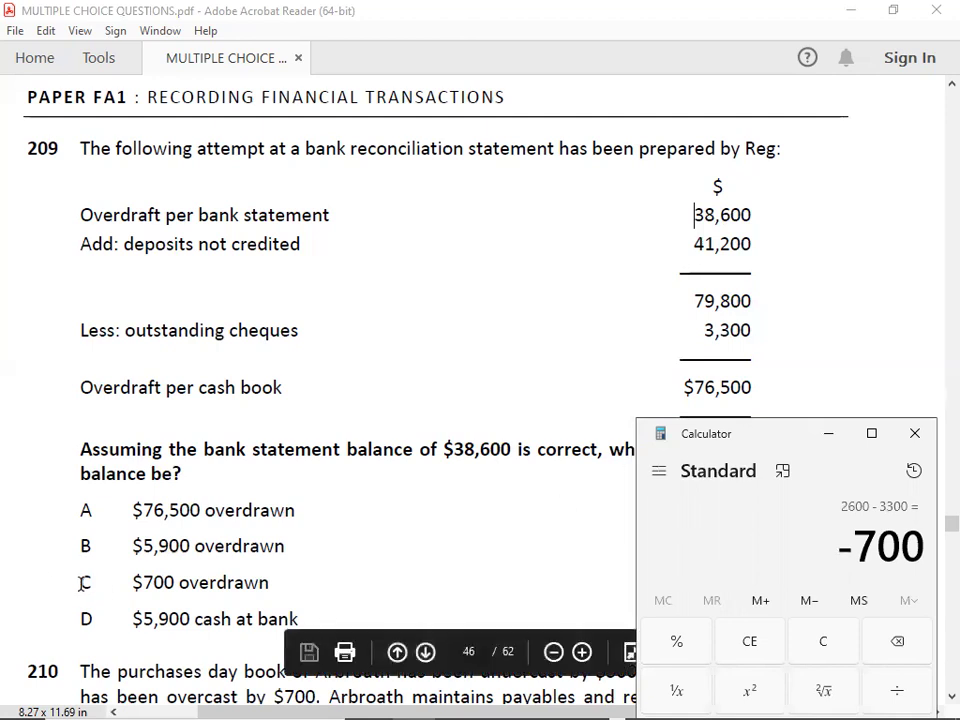
Switch to the BANK RECONCILIATION STATEMENT workbook and enter question number 209 in A299 with answer C in A300
left_click(135, 74)
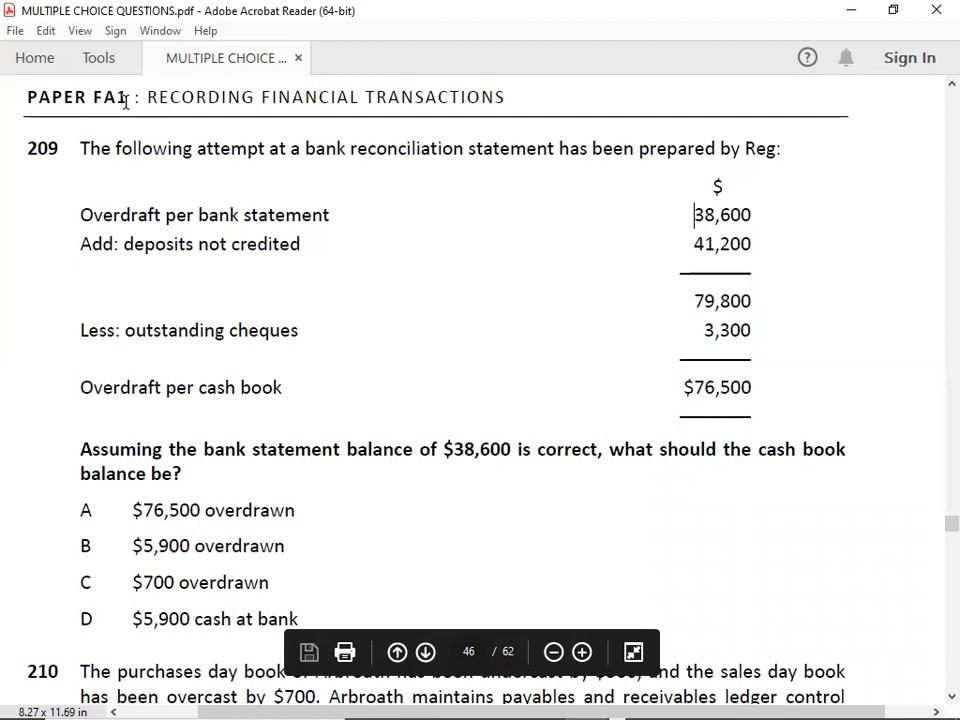
key("alt+Tab")
key("alt+Tab")
key("alt+Tab")
key("alt+Tab")
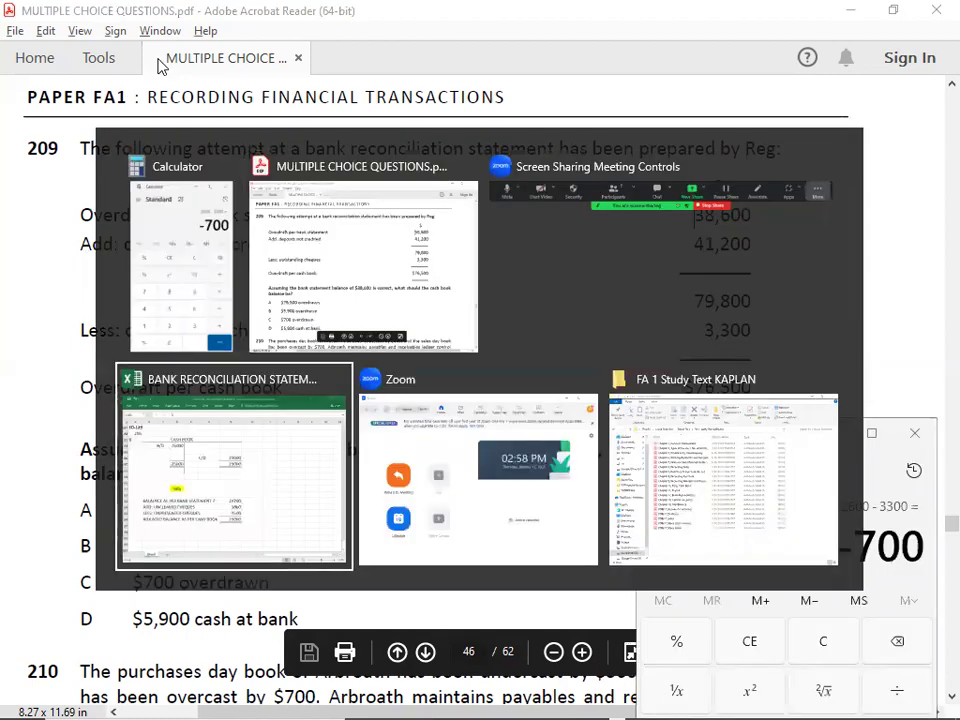
key("Down")
key("Down")
key("Down")
key("Down")
key("Down")
key("Down")
key("Down")
key("Down")
key("Down")
key("Down")
key("Down")
key("Down")
key("Down")
key("Down")
key("Down")
key("Down")
key("Down")
key("Down")
key("Down")
key("Down")
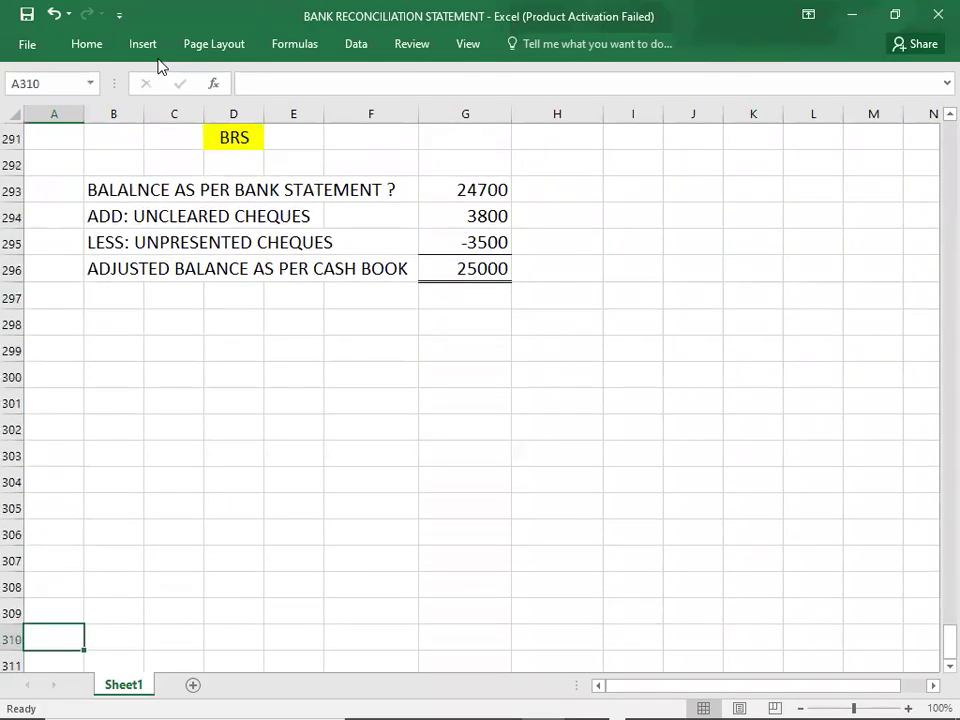
key("Down")
key("Down")
key("Down")
key("Down")
key("Down")
key("Down")
key("Up")
key("Up")
key("Up")
key("Up")
key("Up")
key("Up")
key("Up")
key("Up")
key("Up")
key("Up")
key("Up")
key("Up")
key("Up")
key("Up")
key("Up")
key("Up")
key("Up")
key("Up")
key("Down")
type("209")
key("Return")
type("C")
key("Return")
key("Return")
Switch to MULTIPLE CHOICE QUESTIONS.pdf and read question 211 on which items could require an entry in the cash book
key("alt+Tab")
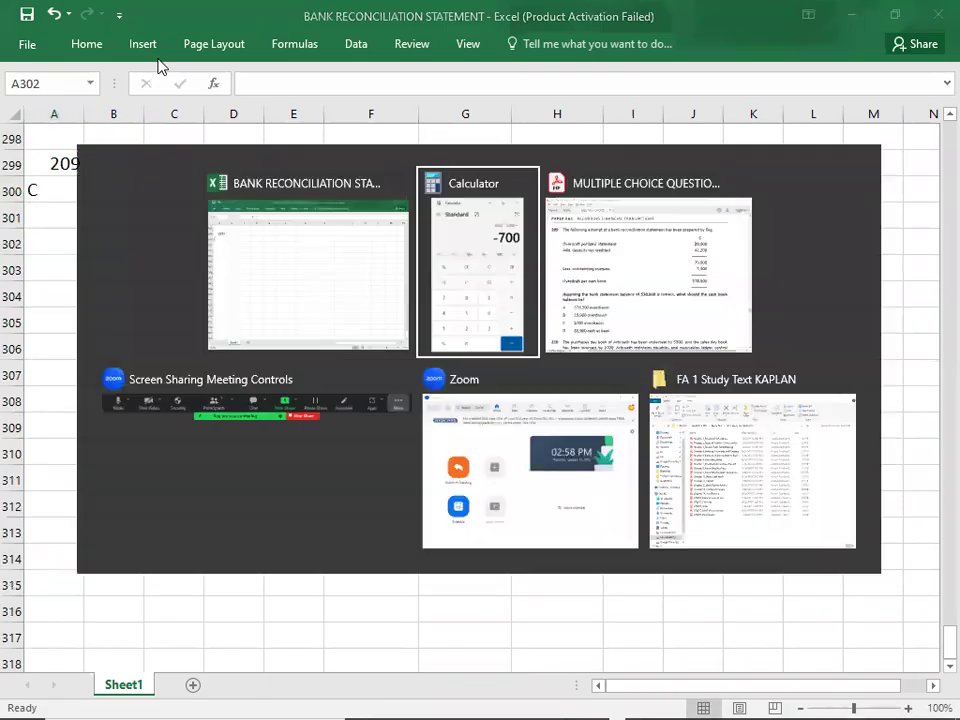
key("alt+Tab")
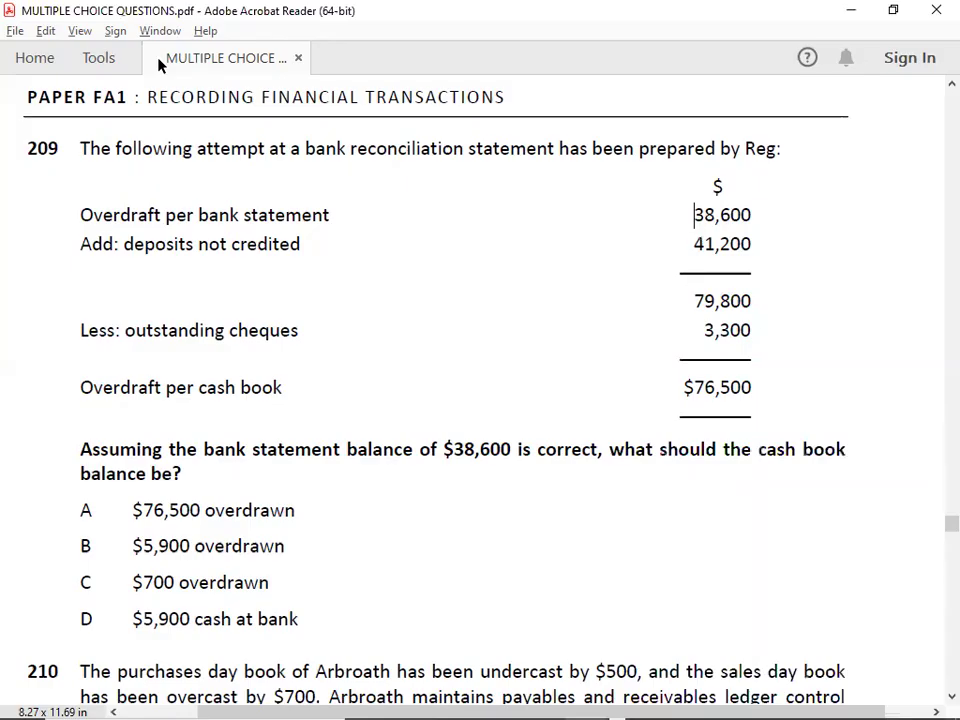
scroll(158, 65, "down", 5)
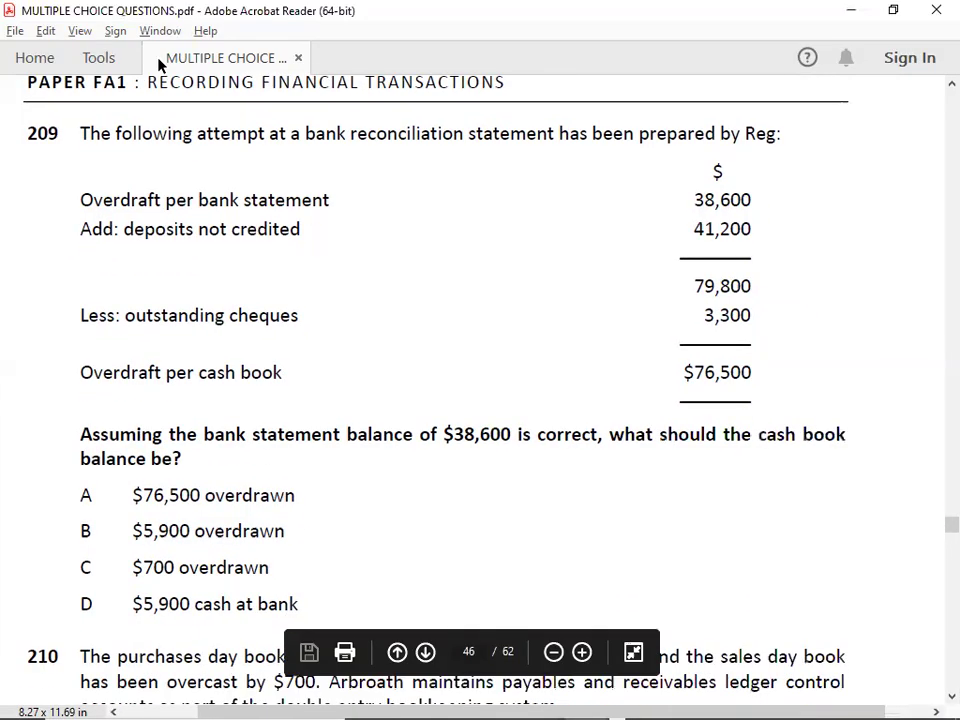
scroll(158, 65, "down", 5)
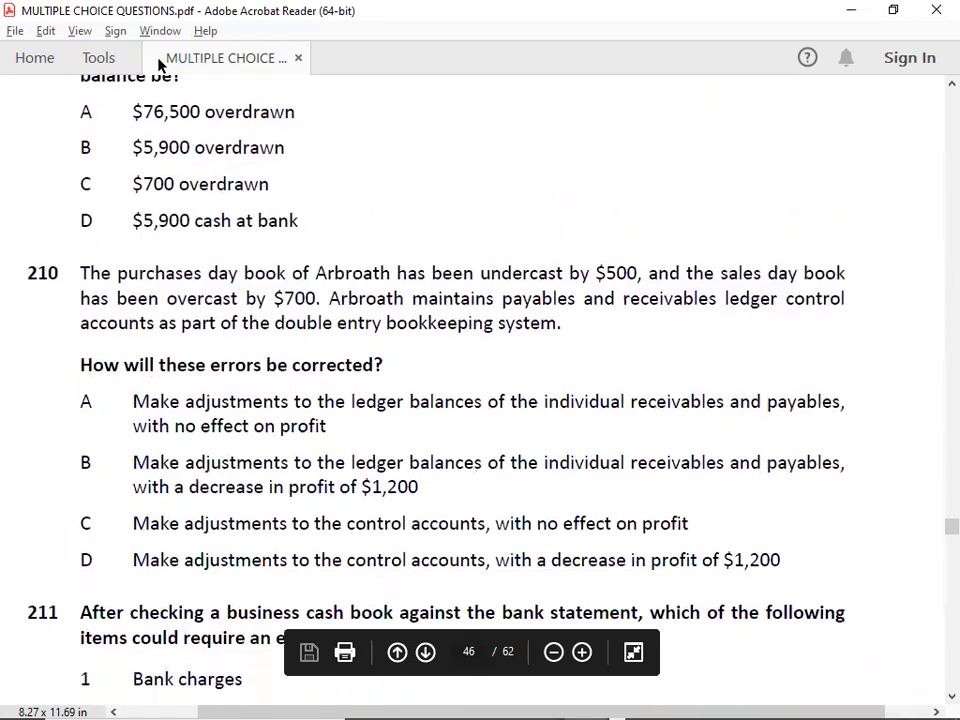
scroll(158, 65, "down", 6)
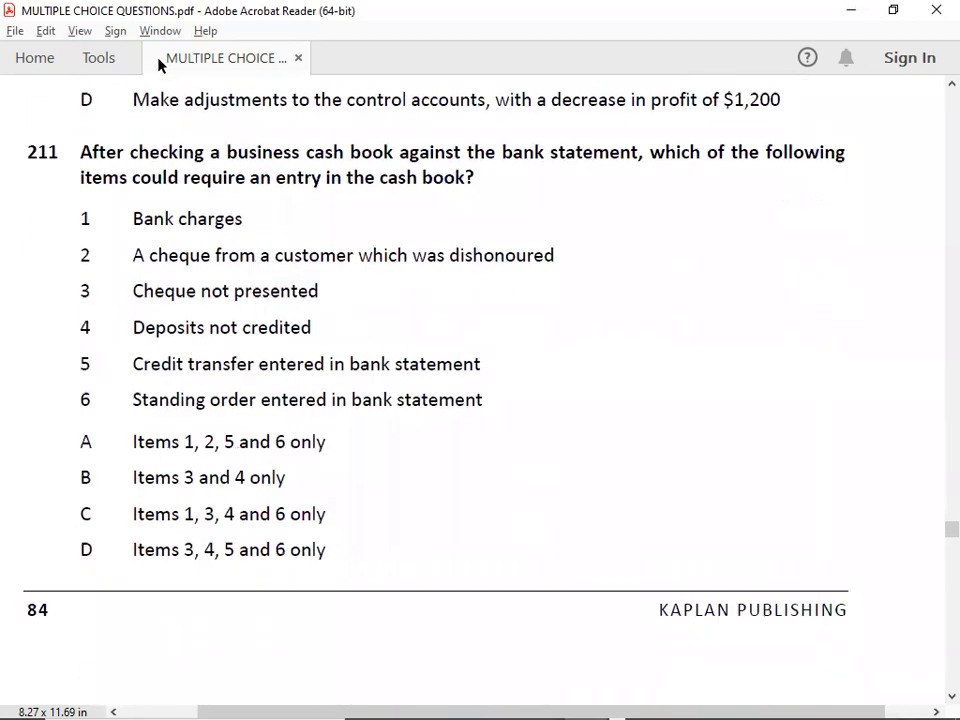
scroll(158, 65, "down", 1)
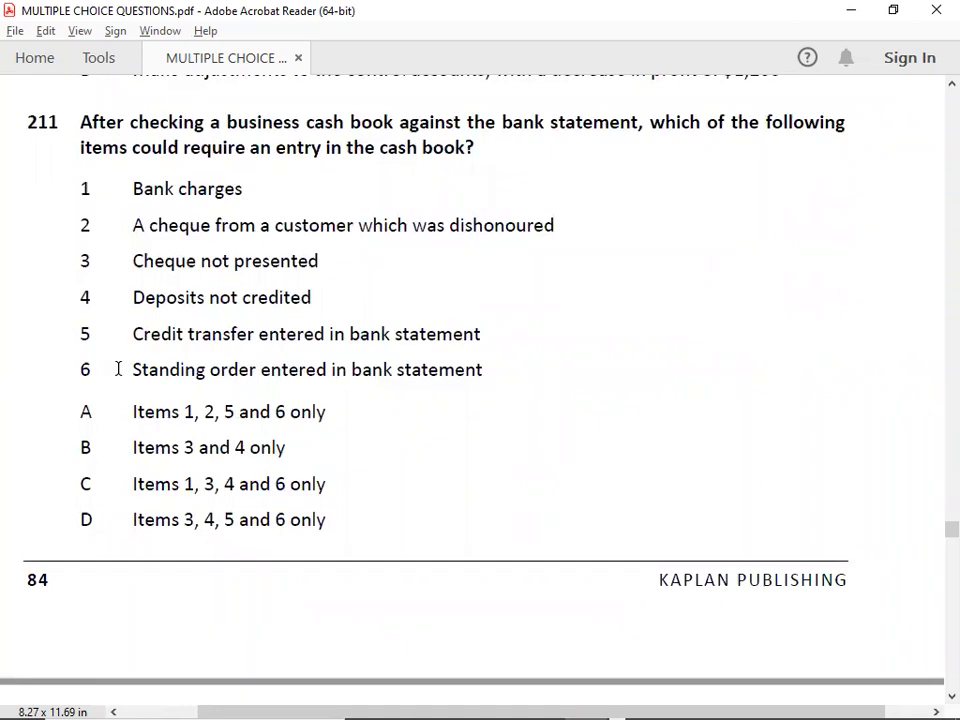
Look through the questions from 212 onward for the next ones on bank reconciliation, as far as question 250
scroll(118, 369, "down", 10)
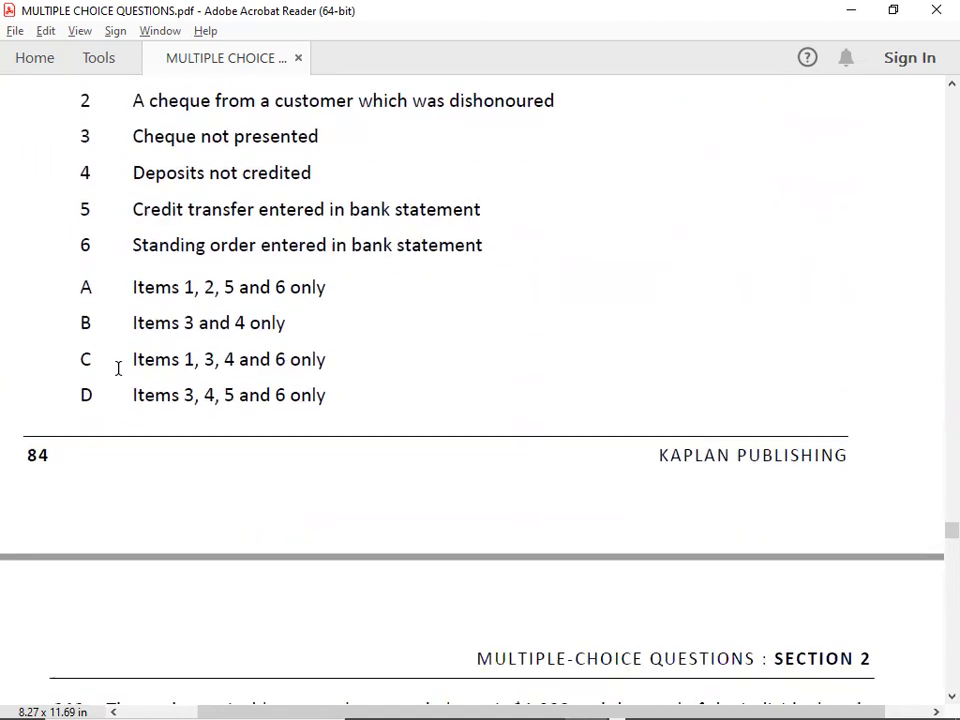
scroll(118, 369, "down", 5)
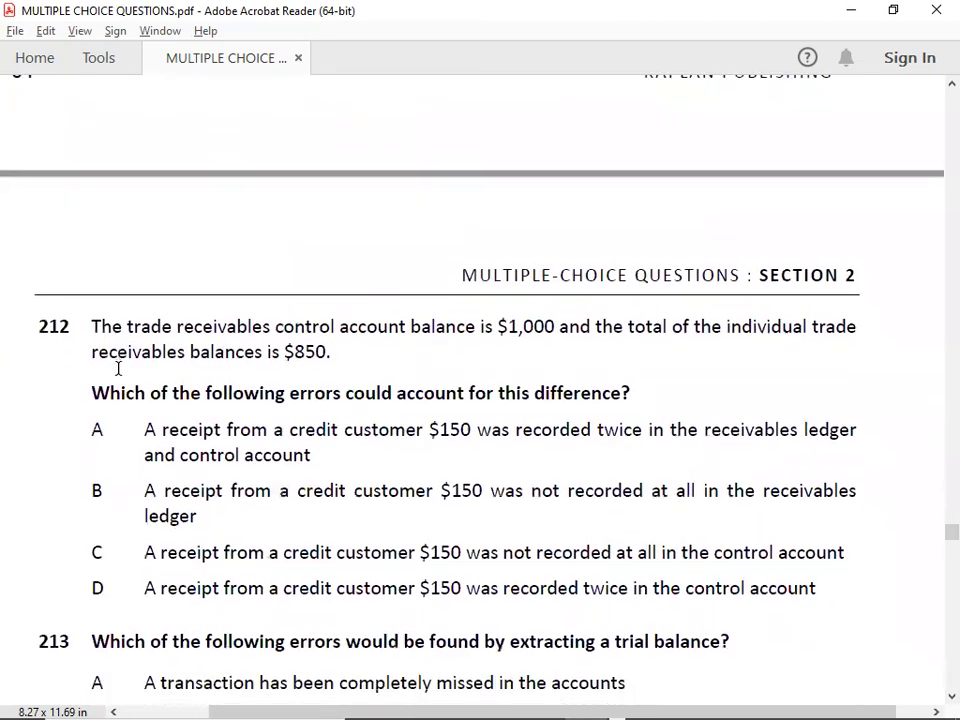
scroll(118, 369, "down", 10)
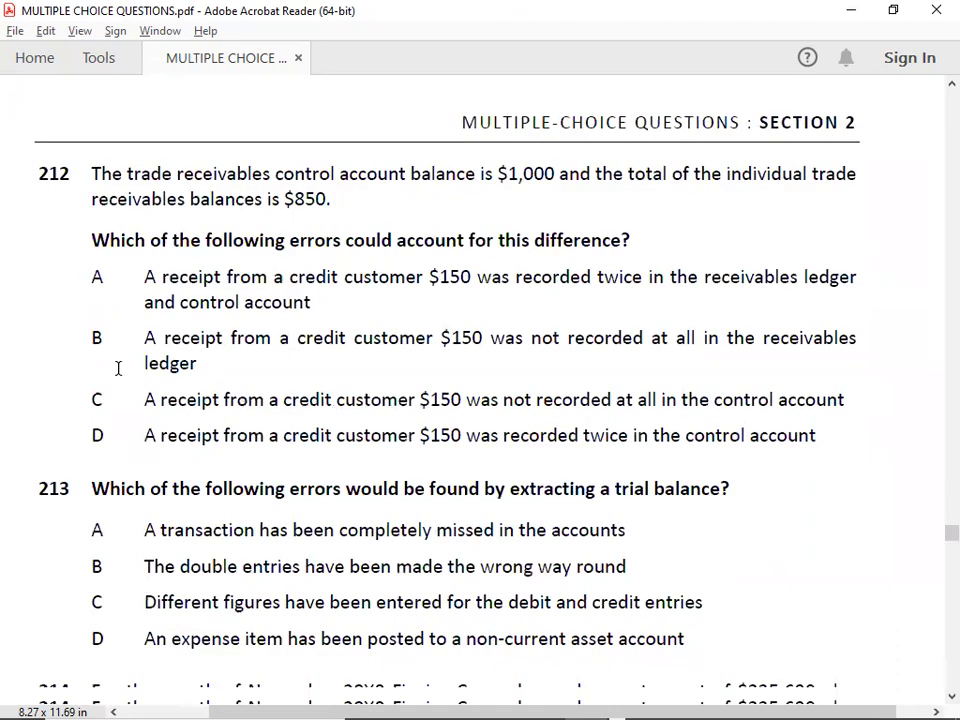
scroll(118, 369, "down", 20)
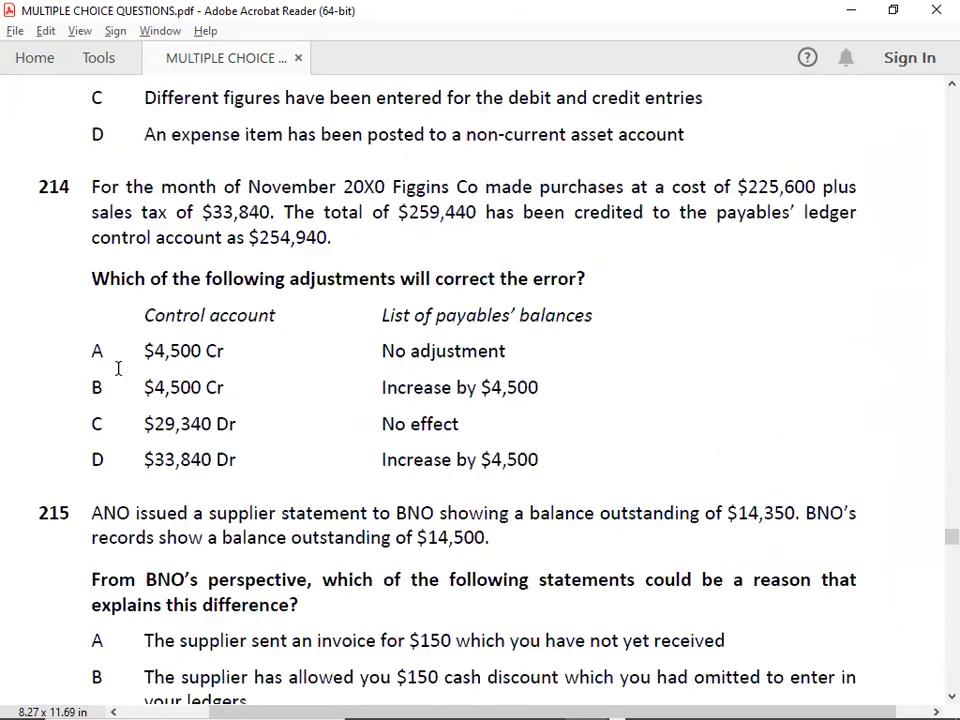
scroll(118, 369, "down", 5)
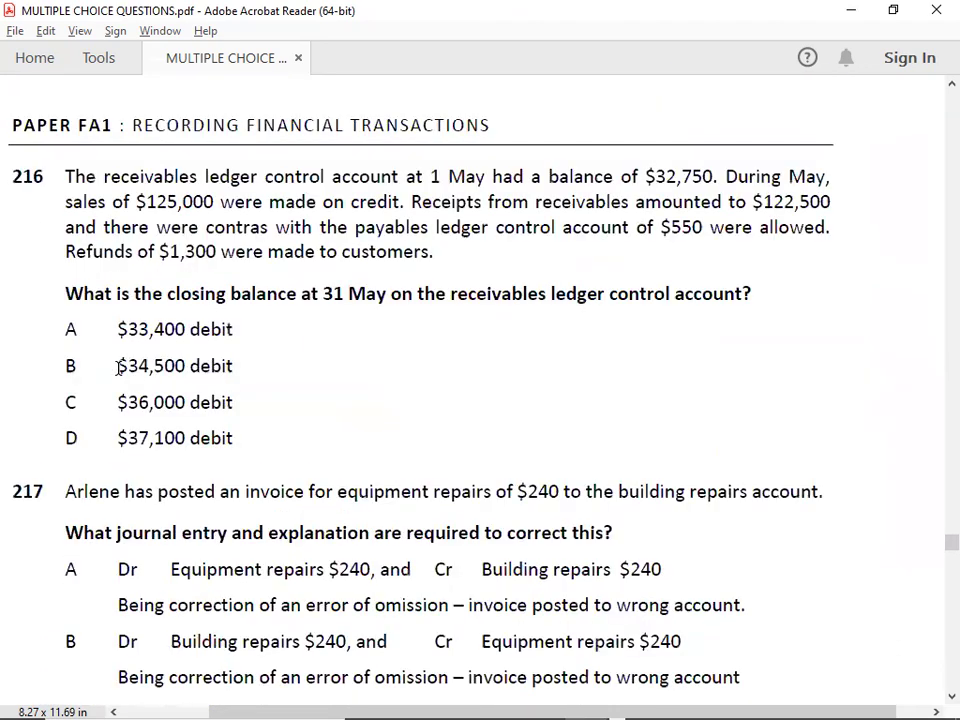
scroll(118, 369, "down", 5)
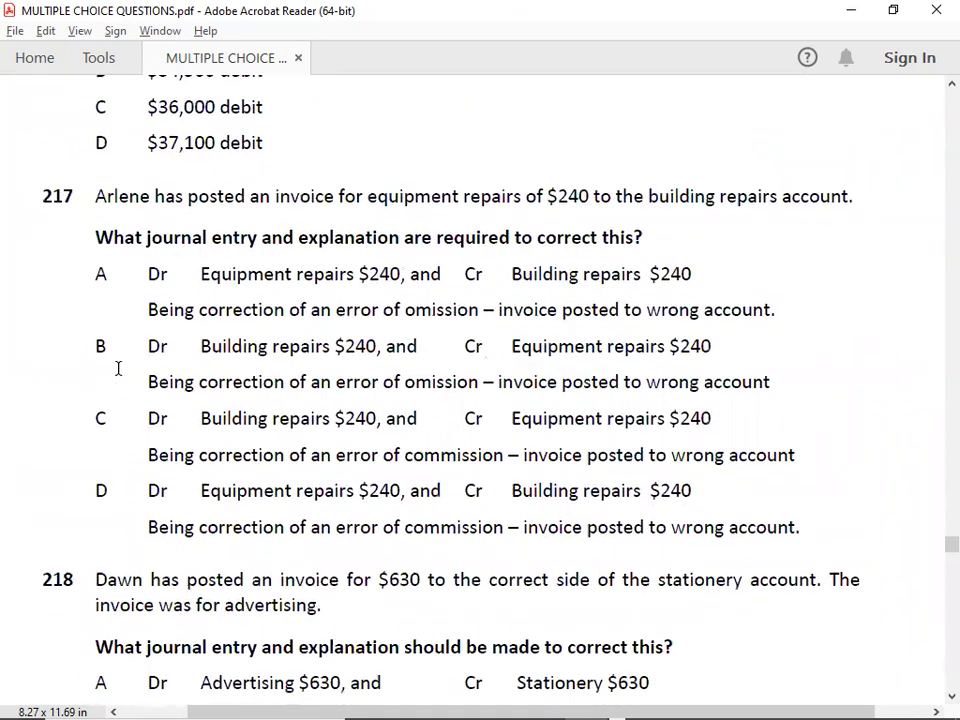
scroll(118, 369, "down", 15)
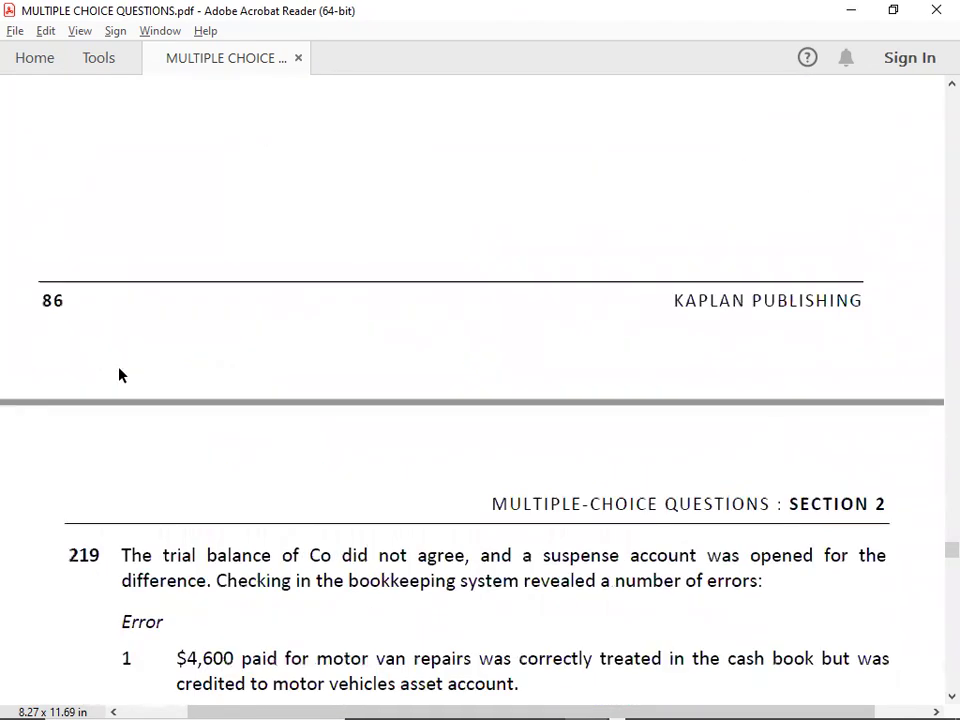
scroll(119, 375, "down", 10)
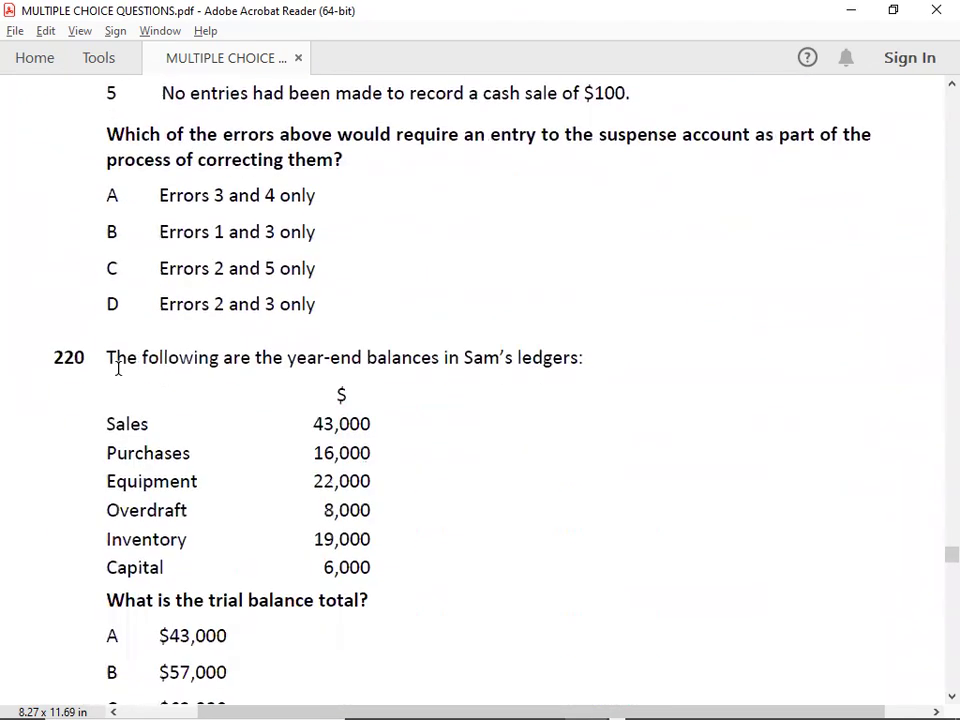
scroll(118, 369, "down", 15)
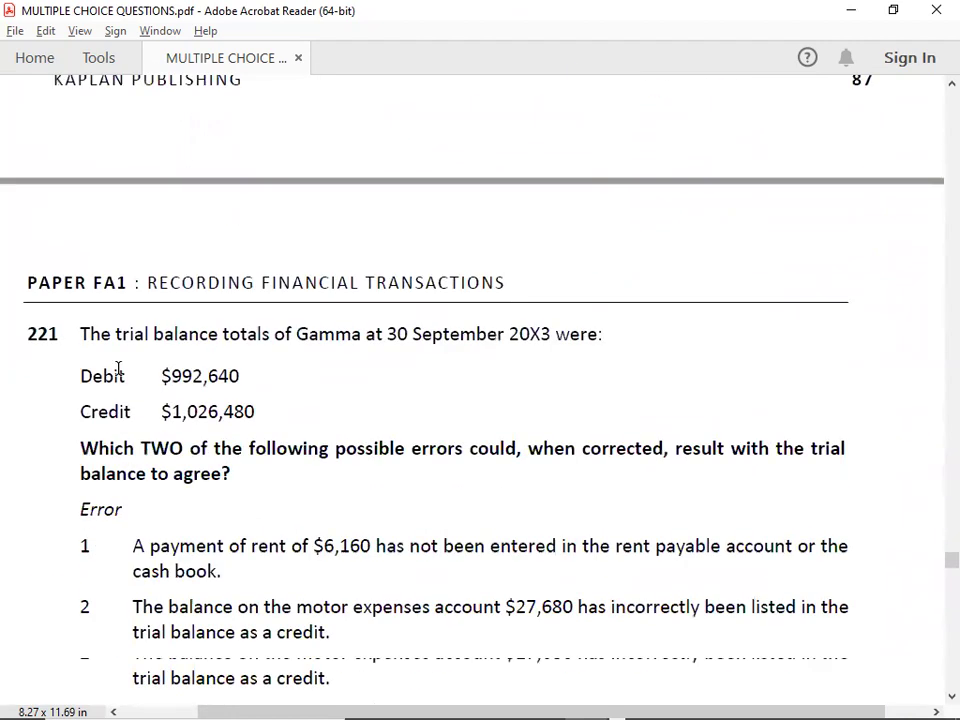
scroll(118, 369, "down", 5)
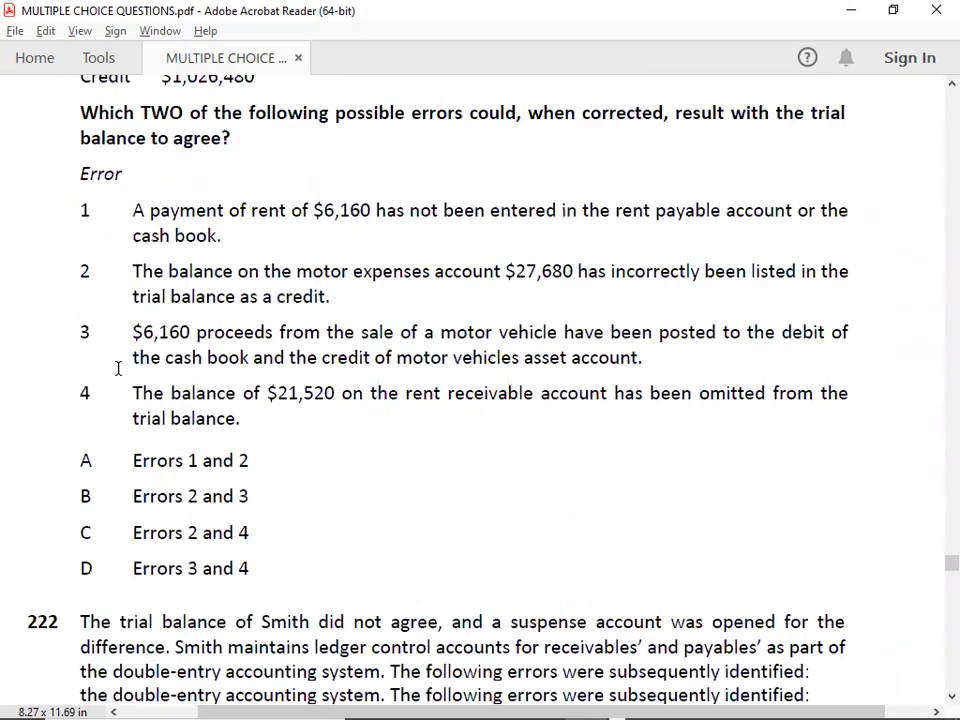
scroll(118, 368, "down", 18)
scroll(118, 368, "down", 5)
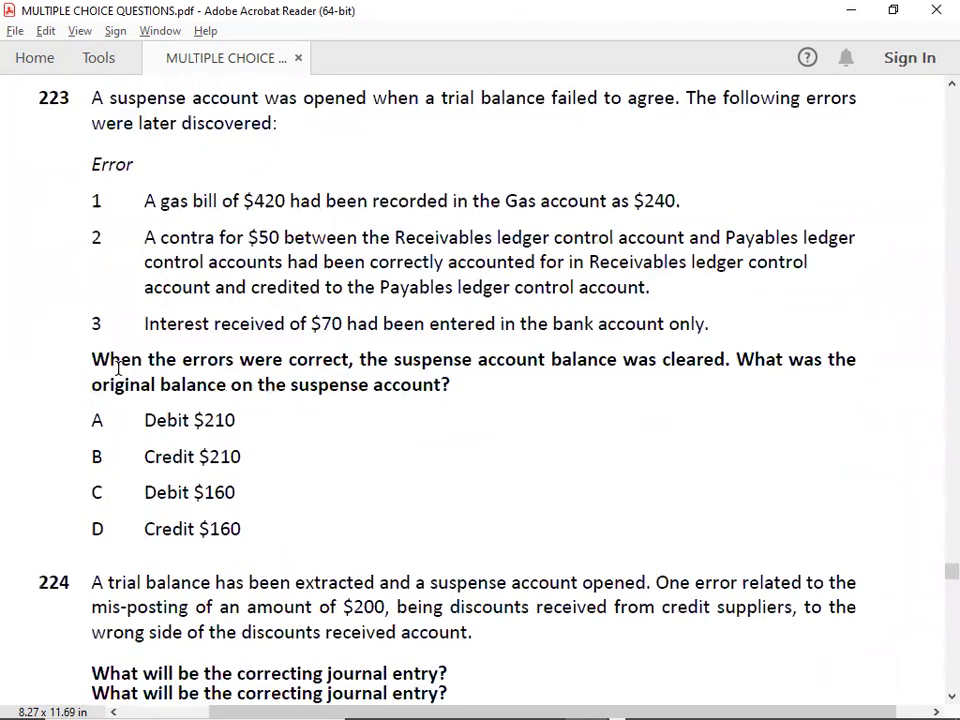
scroll(118, 368, "down", 10)
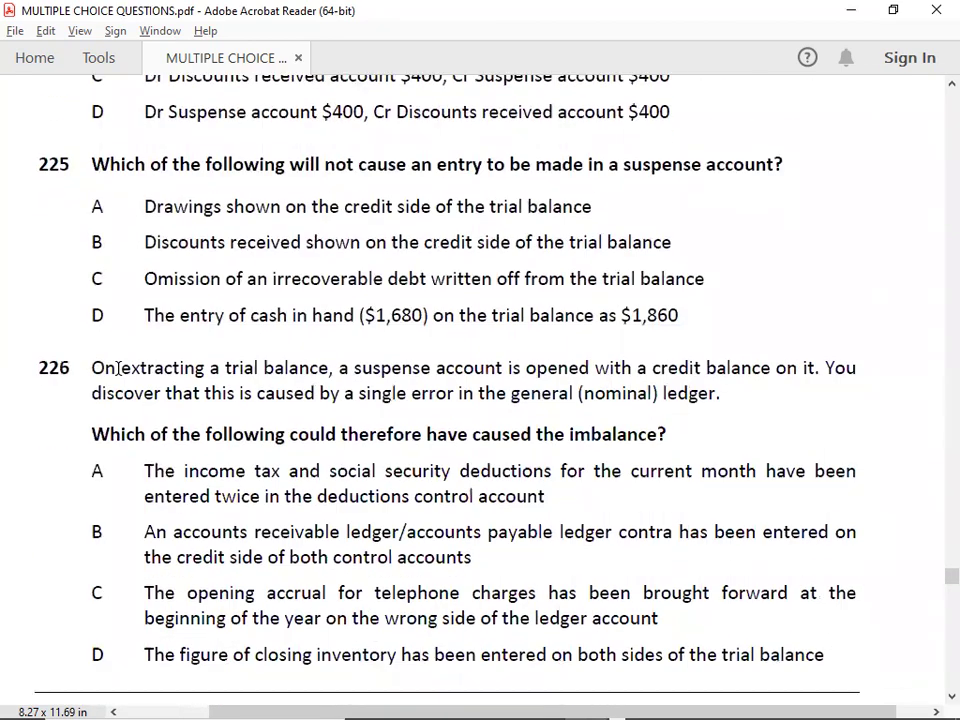
scroll(118, 368, "down", 9)
scroll(118, 368, "down", 9)
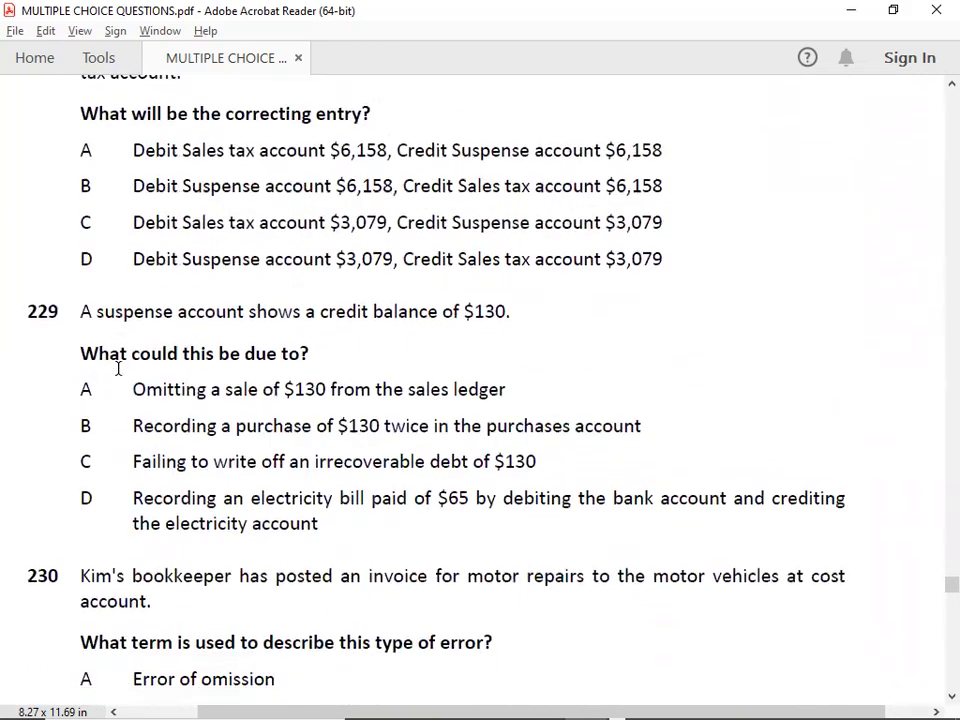
scroll(118, 368, "down", 2)
scroll(118, 368, "down", 8)
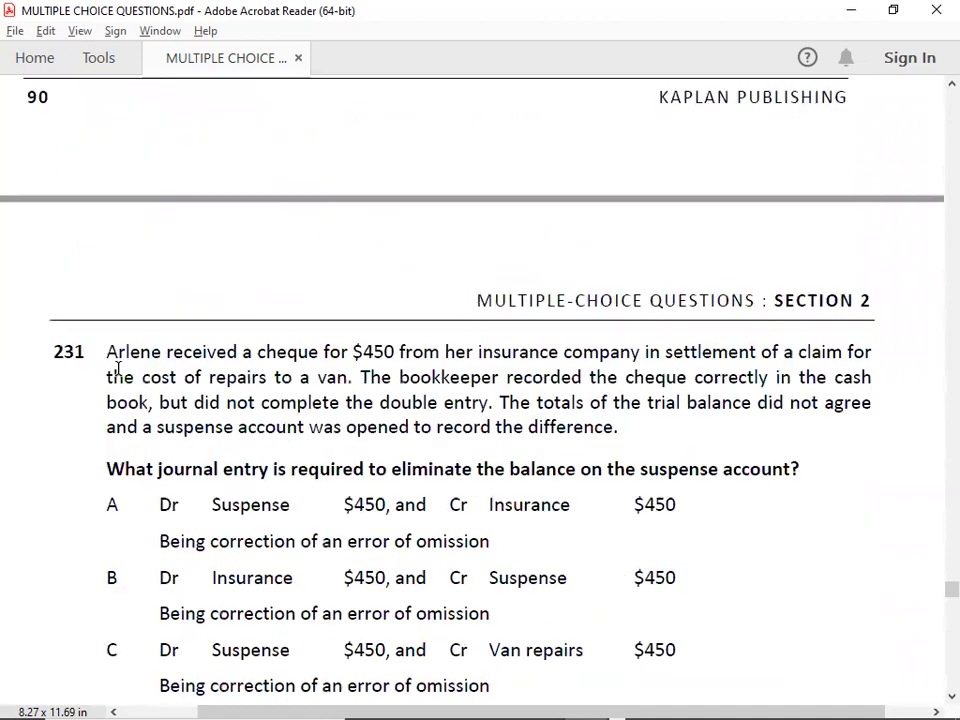
scroll(118, 368, "down", 10)
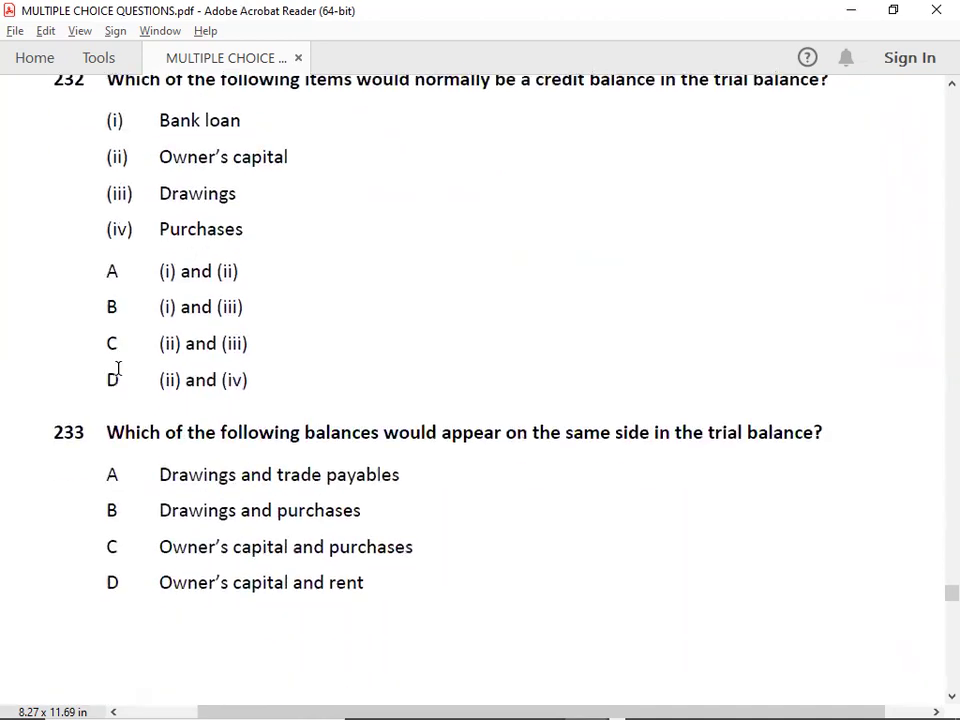
scroll(118, 368, "down", 12)
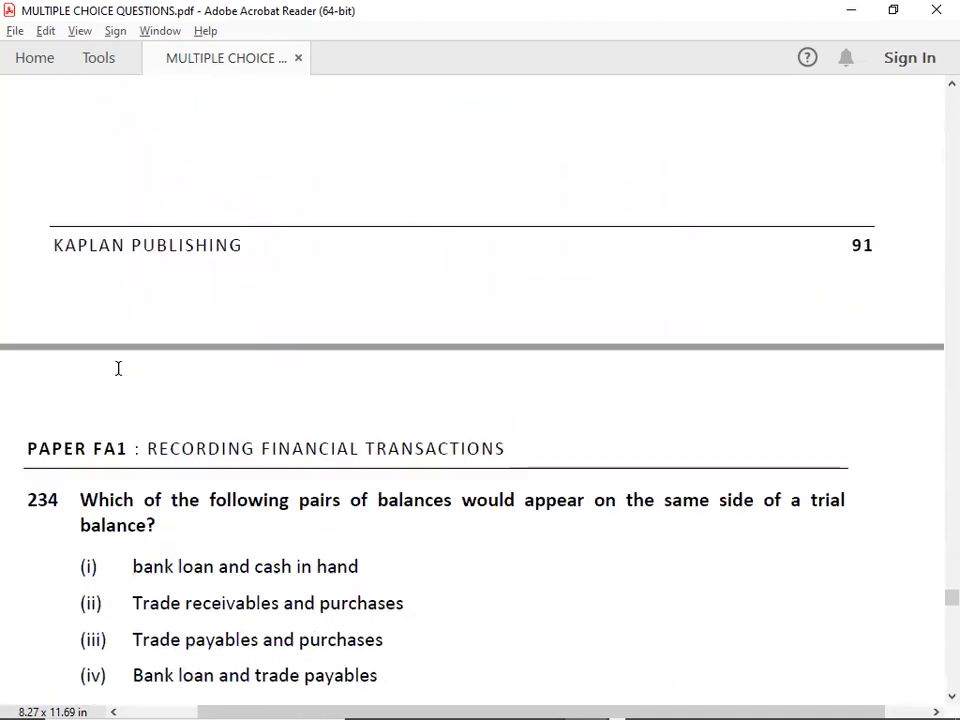
scroll(118, 368, "down", 1)
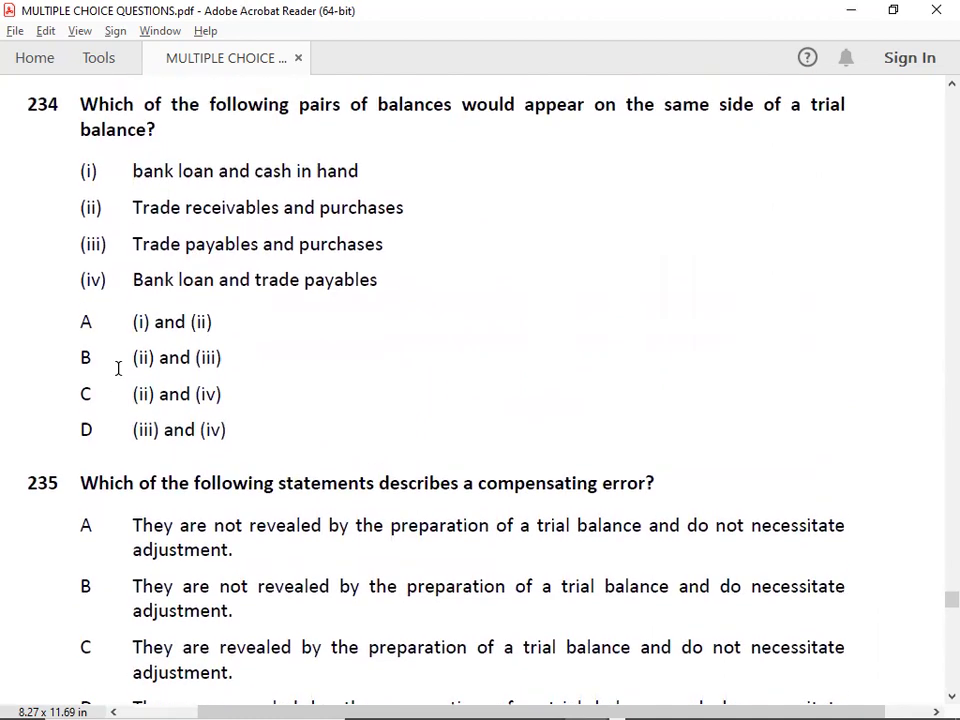
scroll(118, 368, "down", 4)
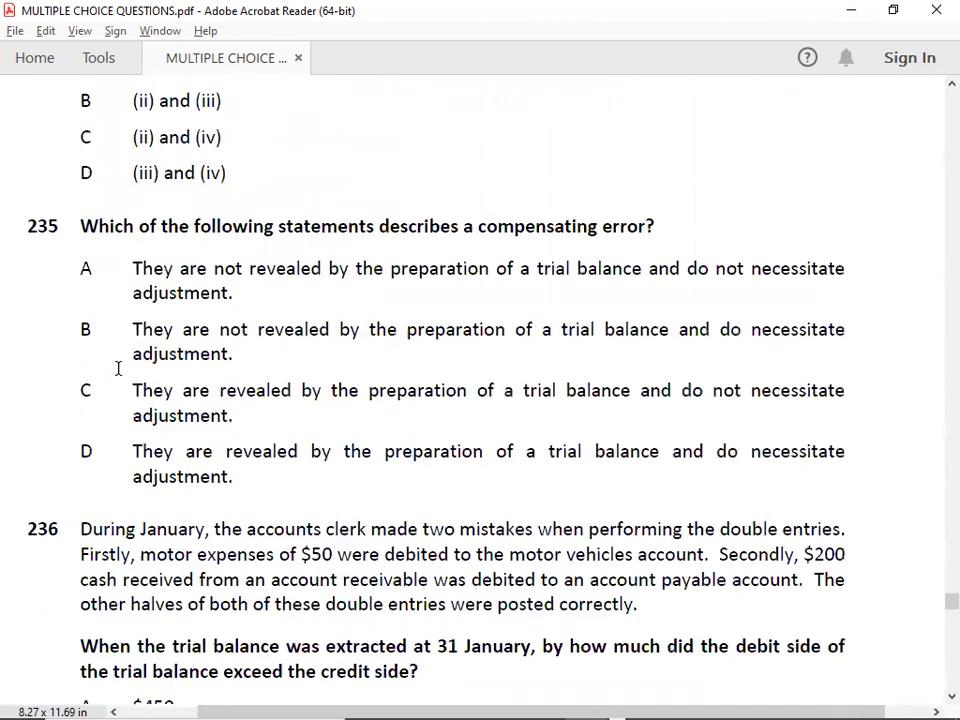
scroll(118, 368, "down", 3)
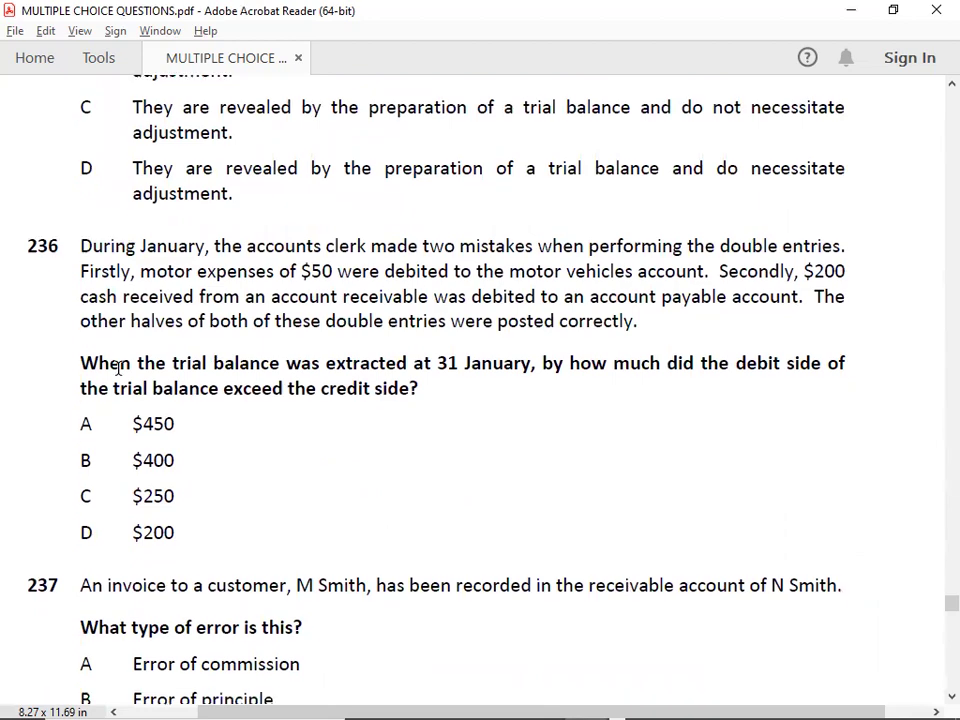
scroll(118, 368, "down", 12)
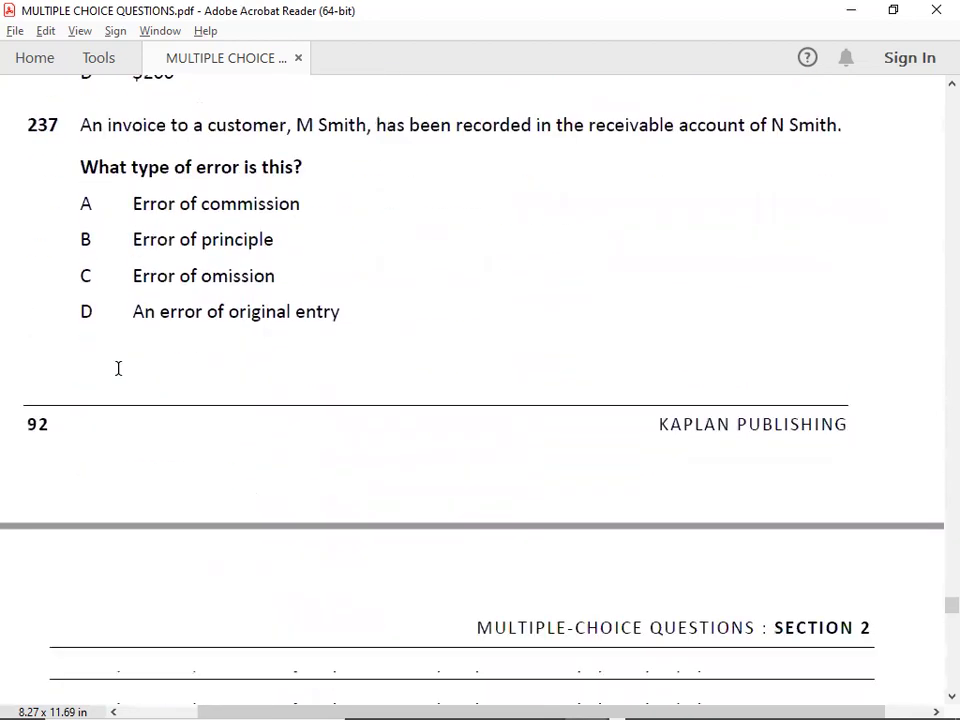
scroll(118, 368, "down", 8)
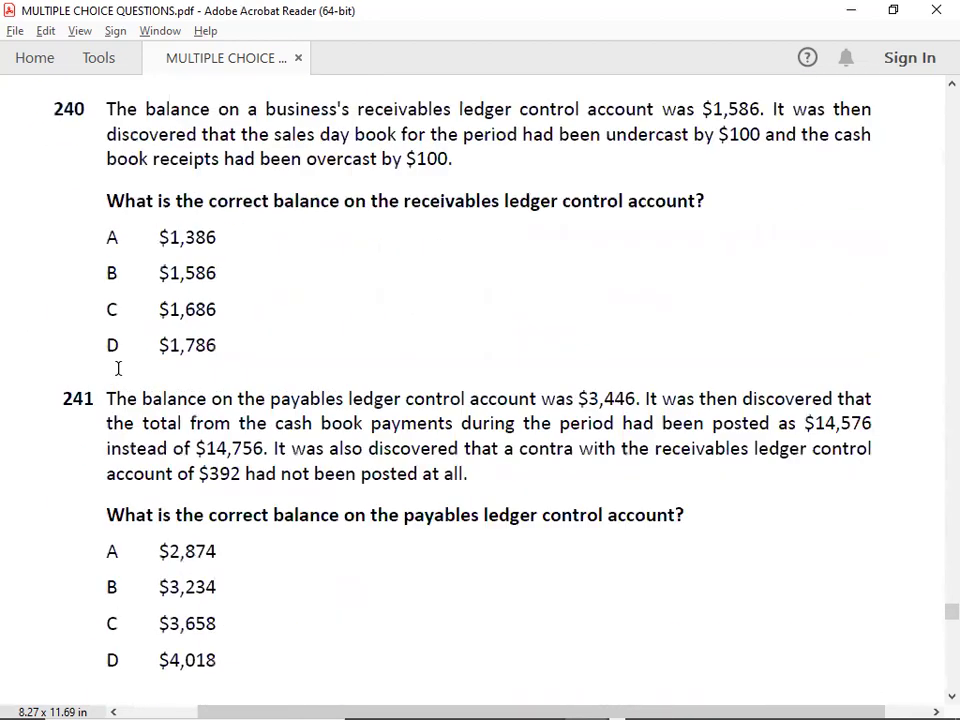
scroll(118, 368, "down", 12)
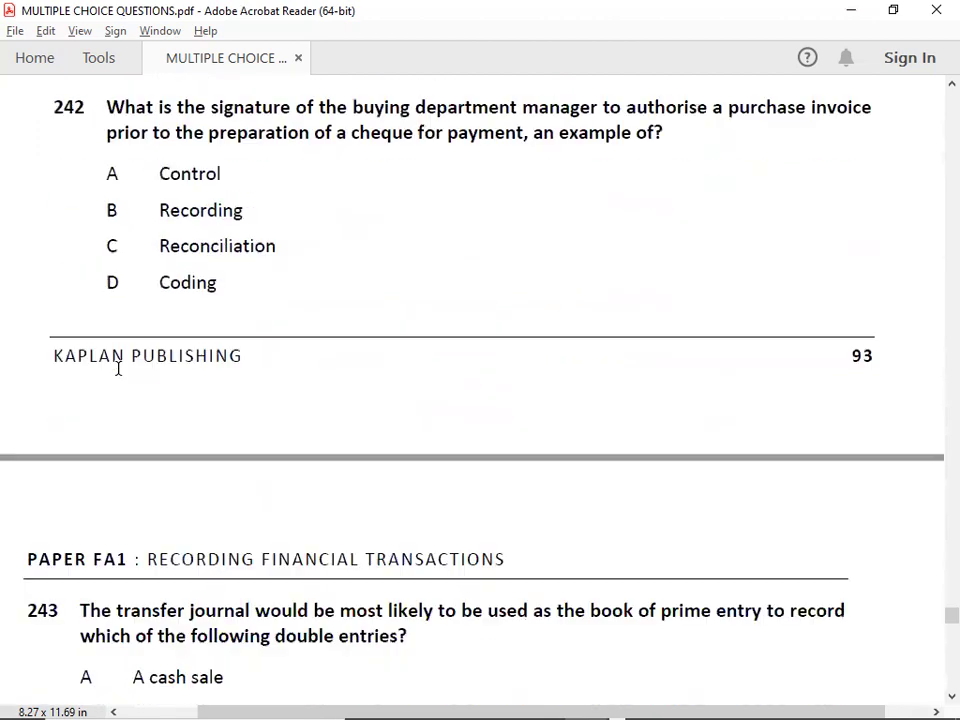
scroll(118, 368, "down", 5)
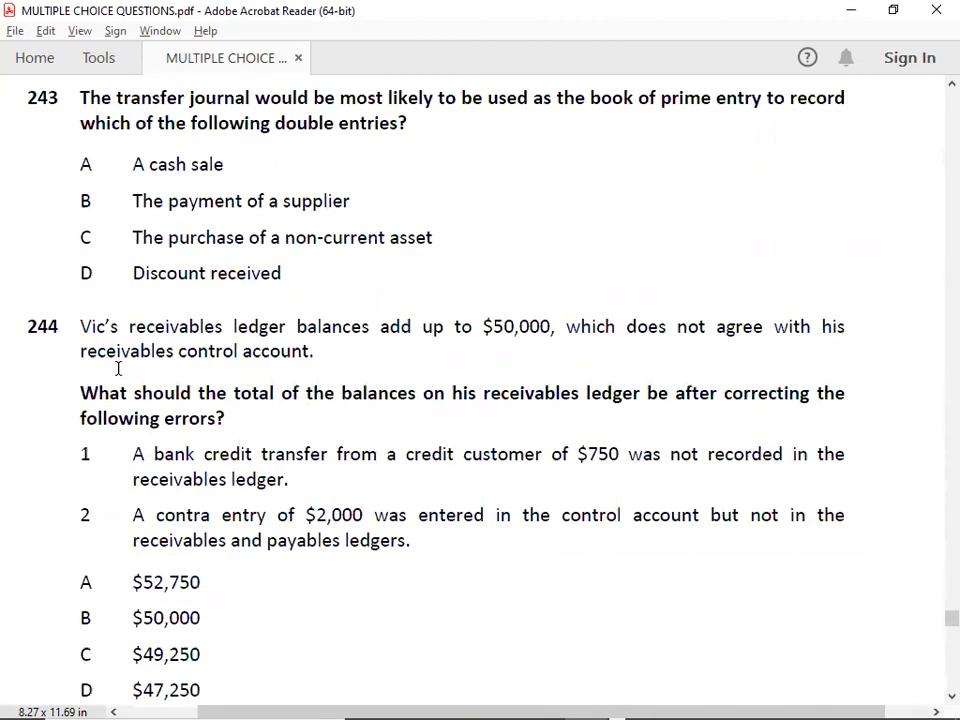
scroll(118, 368, "down", 2)
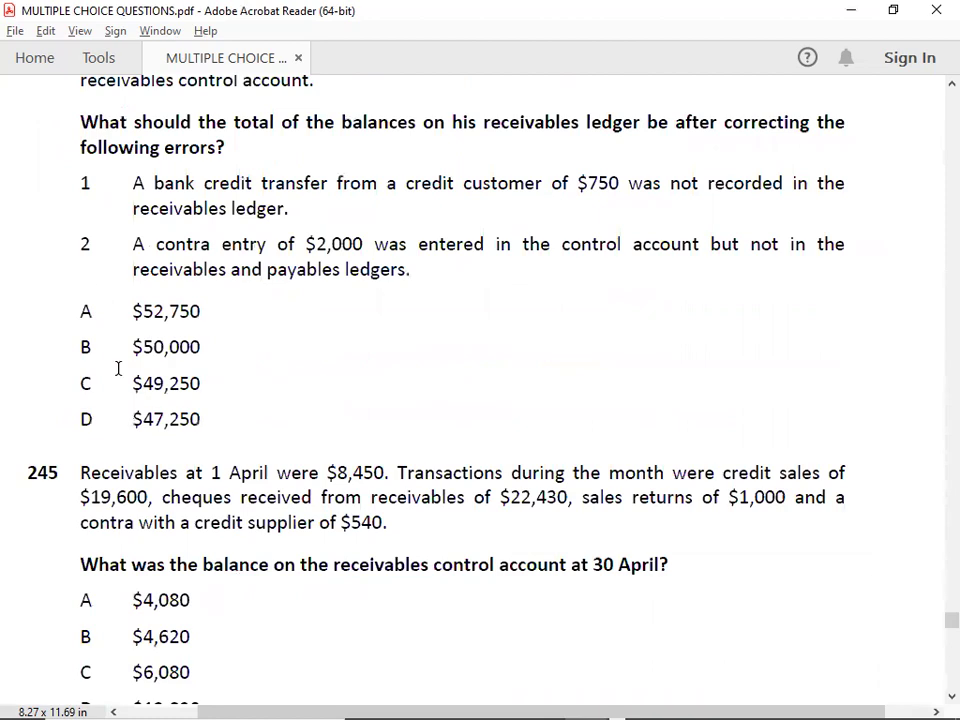
scroll(118, 368, "down", 7)
scroll(118, 368, "down", 10)
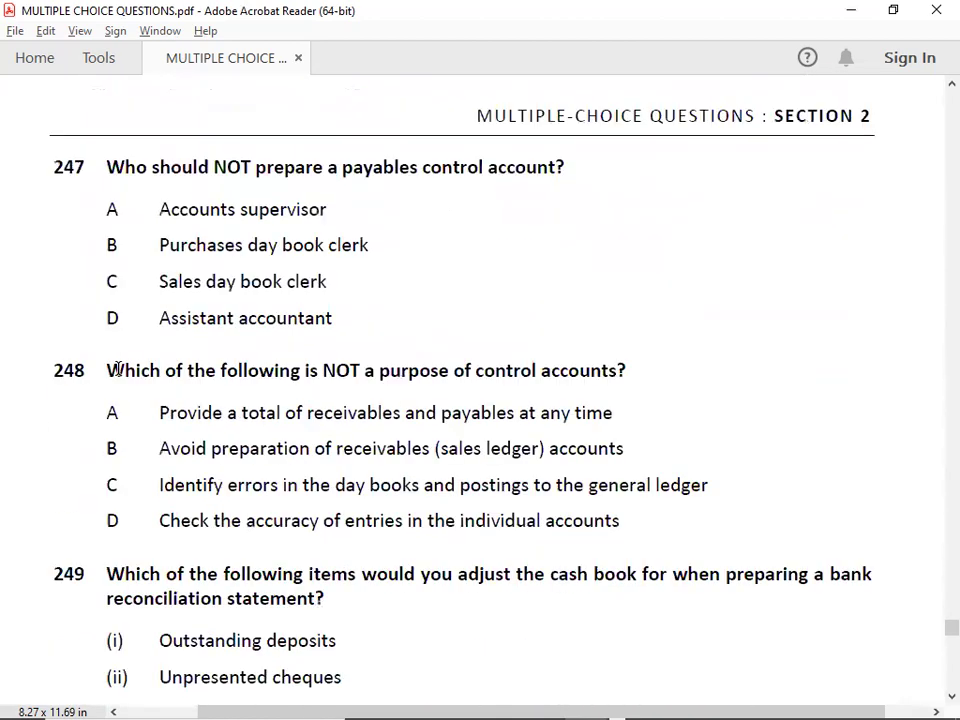
scroll(118, 368, "down", 9)
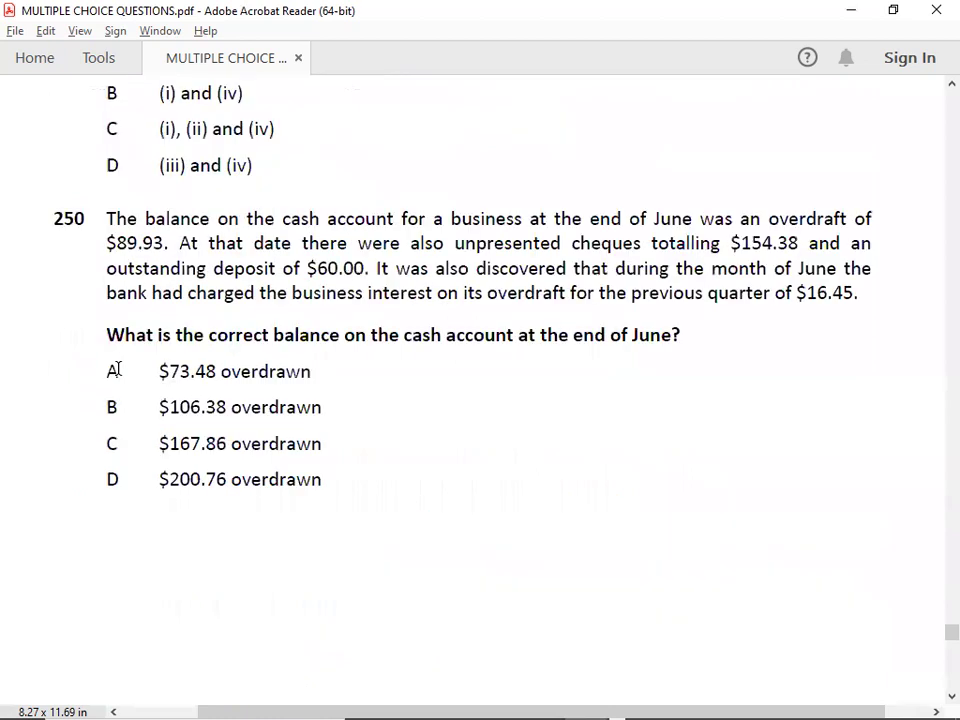
Read question 250 on the correct cash account balance and question 251 on the bank statement balance
scroll(117, 372, "down", 4)
scroll(118, 375, "up", 1)
scroll(118, 375, "up", 3)
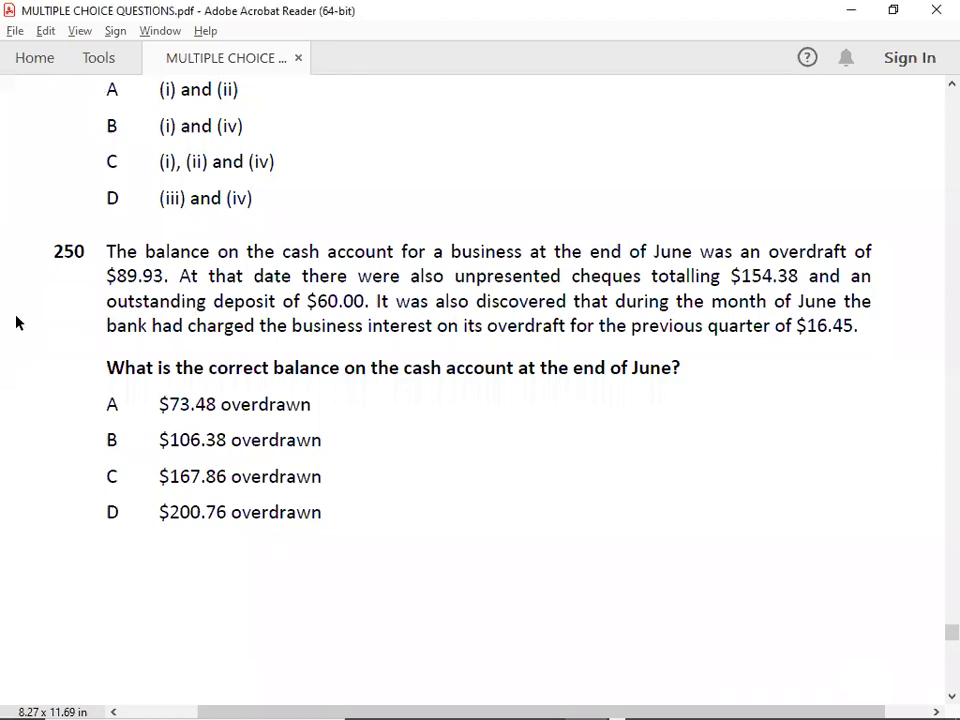
scroll(16, 322, "down", 10)
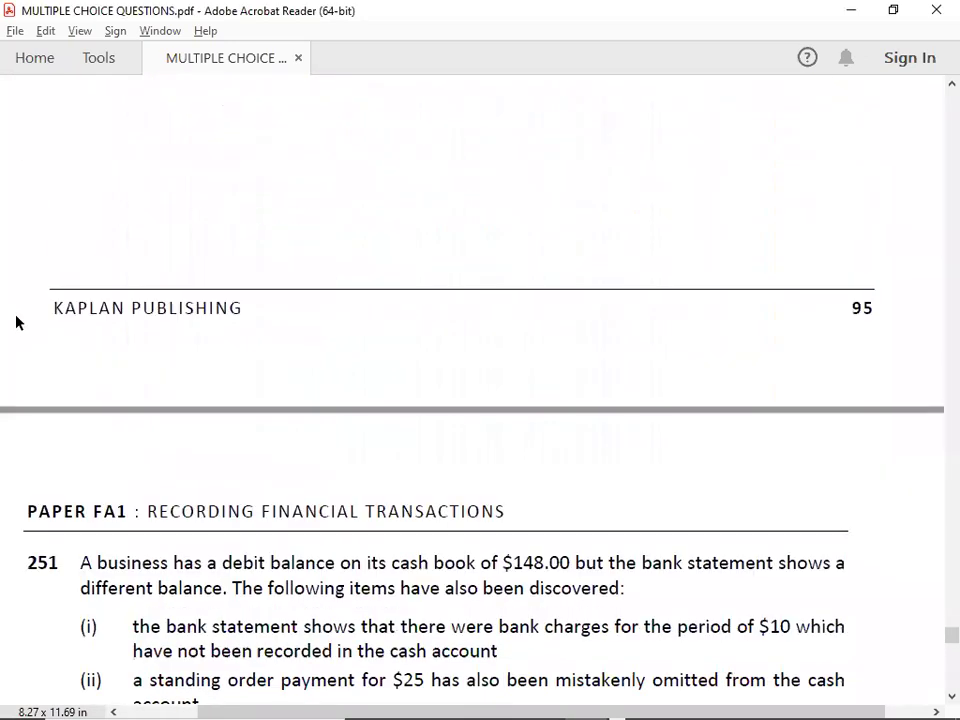
scroll(16, 320, "down", 5)
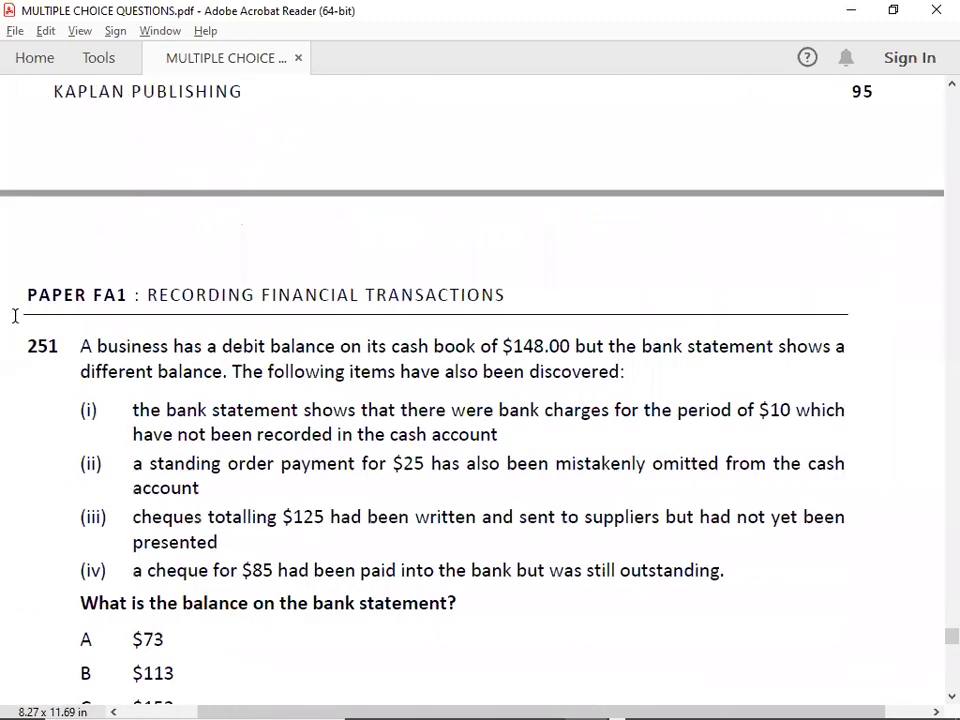
scroll(16, 318, "down", 3)
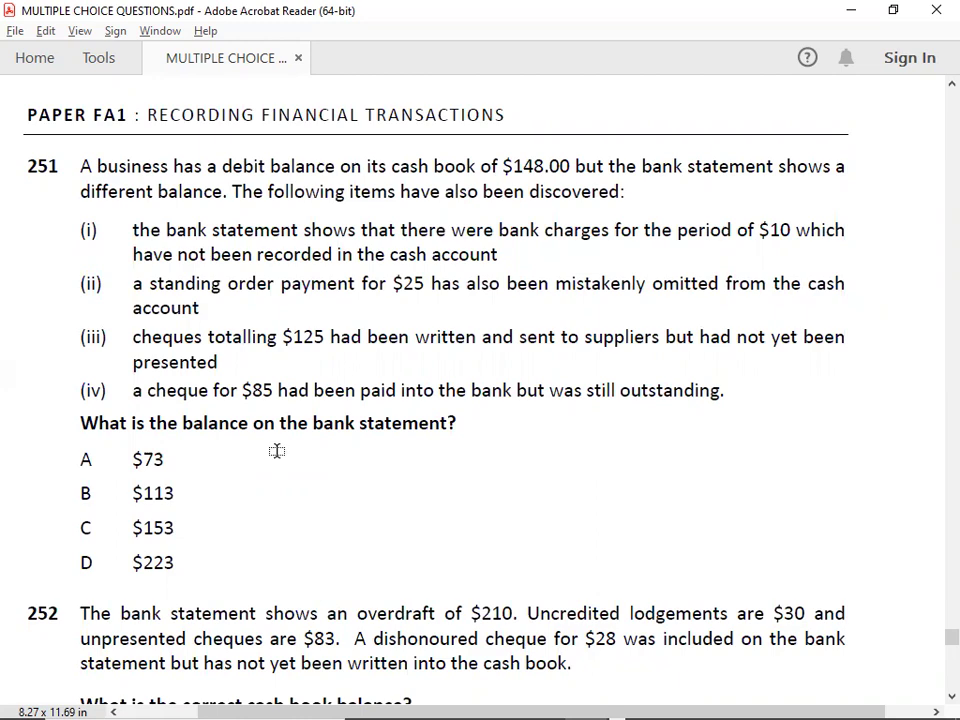
Switch to the BANK RECONCILIATION STATEMENT workbook and copy question 206's cash book and BRS layout in B283:G296
key("alt+Tab")
key("alt+Tab")
key("Up")
key("Up")
key("Up")
key("Up")
key("Up")
key("Up")
key("Up")
key("Up")
key("Up")
key("Up")
key("Up")
key("Up")
key("Up")
key("Up")
key("Up")
key("Up")
key("Up")
key("Up")
key("Up")
key("Up")
key("Down")
key("Down")
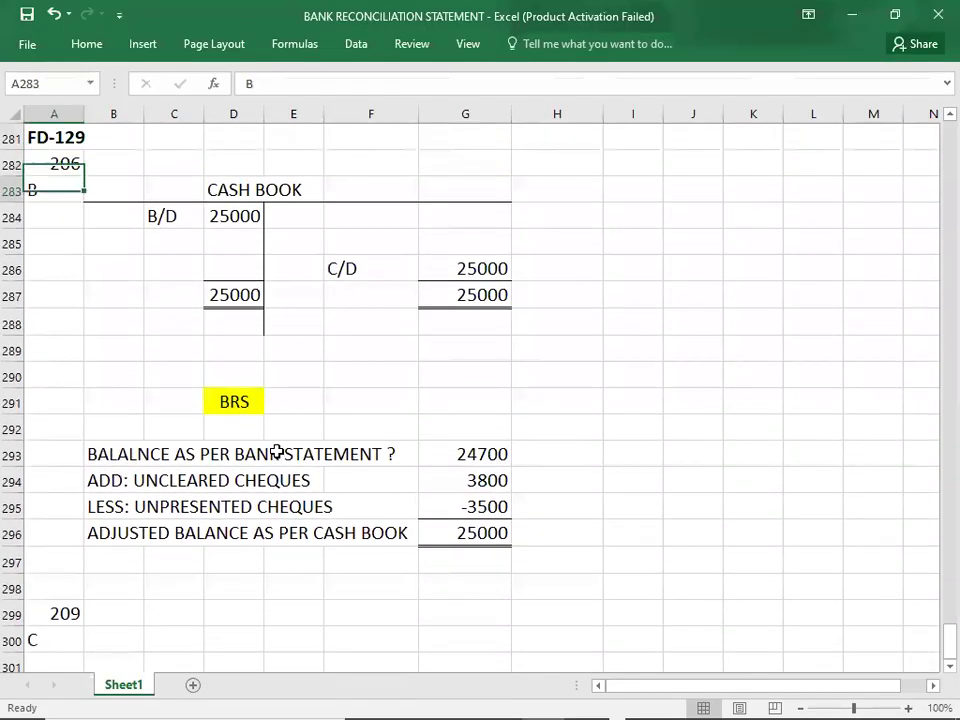
key("Right")
key("shift+Right")
key("shift+Right")
key("shift+Right")
key("shift+Right")
key("shift+Right")
key("shift+Right")
key("shift+Down")
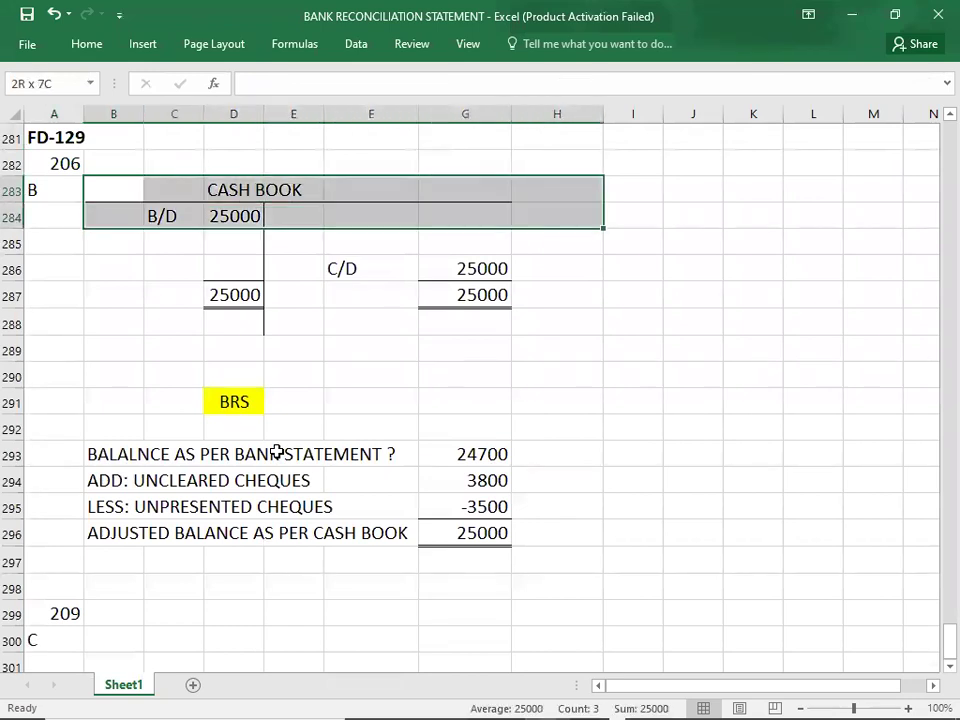
key("shift+Left")
key("shift+Down")
key("shift+Down")
key("shift+Down")
key("shift+Down")
key("shift+Down")
key("shift+Down")
key("shift+Down")
key("shift+Down")
key("shift+Down")
key("shift+Down")
key("shift+Down")
key("shift+Down")
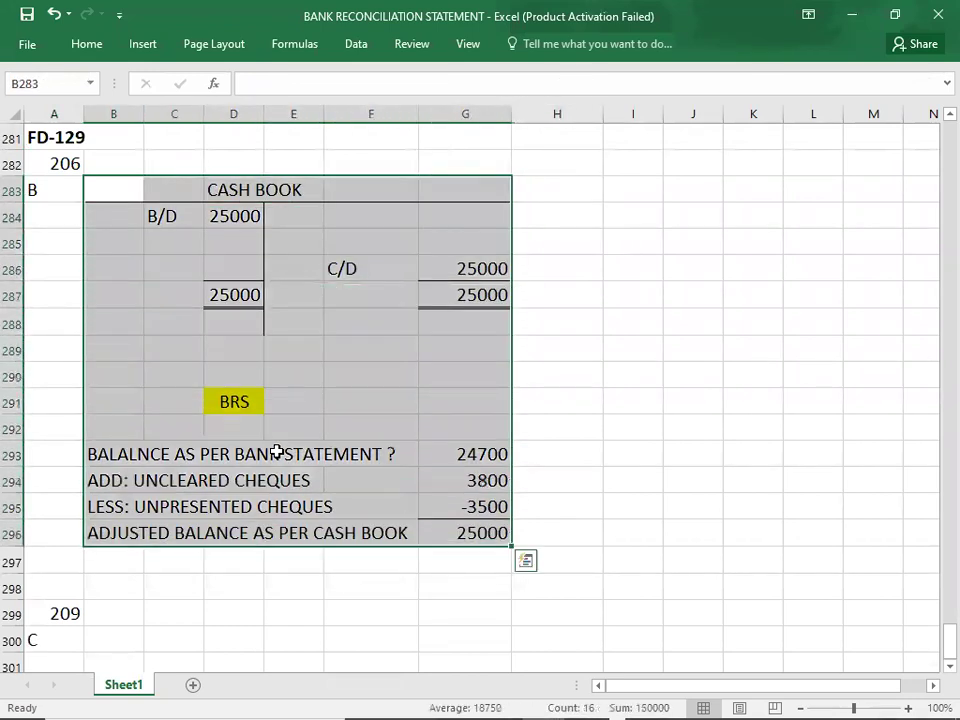
key("ctrl+c")
Paste the copied cash book and BRS layout at B303, below question 209's answer
key("Down")
key("Down")
key("Down")
key("Down")
key("Down")
key("Down")
key("Down")
key("Down")
key("Down")
key("Down")
key("Down")
key("Down")
key("Down")
key("Down")
key("Down")
key("Down")
key("Down")
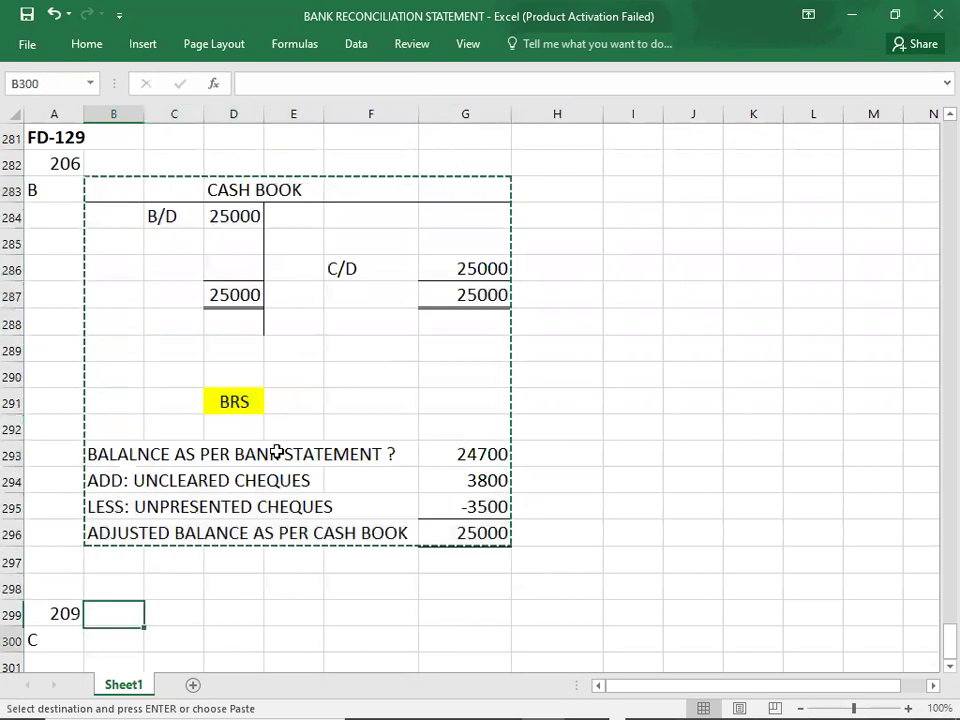
key("Down")
key("Down")
key("Down")
key("Down")
key("Down")
key("Down")
key("Down")
key("Down")
key("Down")
key("Down")
key("Down")
key("Down")
key("Down")
key("Down")
key("Down")
key("Down")
key("Down")
key("Down")
key("Down")
key("Down")
key("Up")
key("Up")
key("Up")
key("Up")
key("Up")
key("Up")
key("Up")
key("Up")
key("Up")
key("Up")
key("Up")
key("Up")
key("Up")
key("Up")
key("Up")
key("Up")
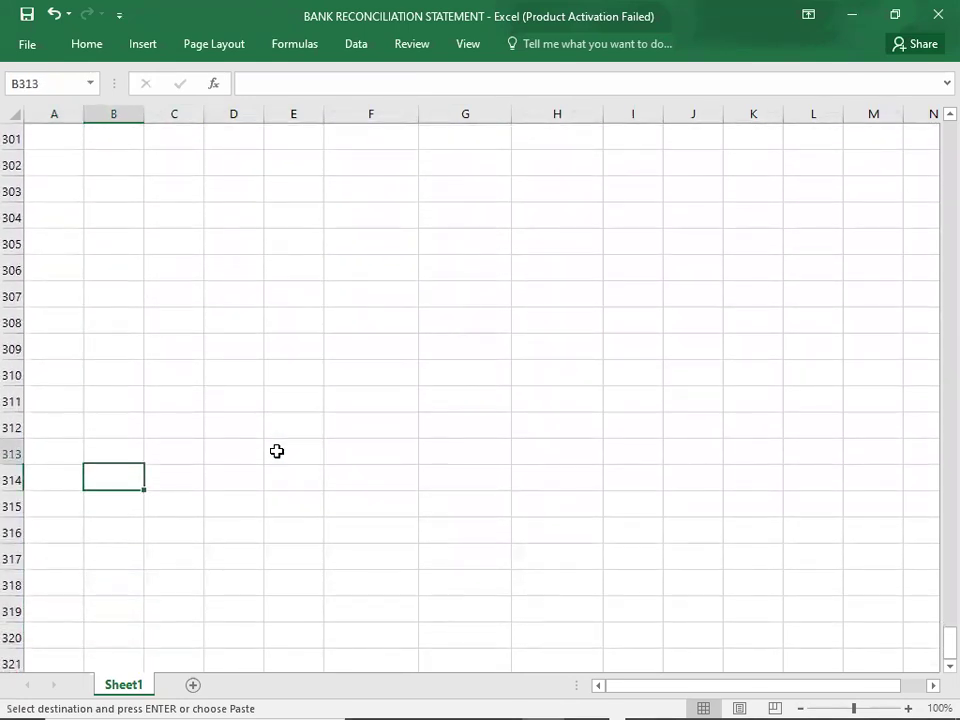
key("Up")
key("ctrl+v")
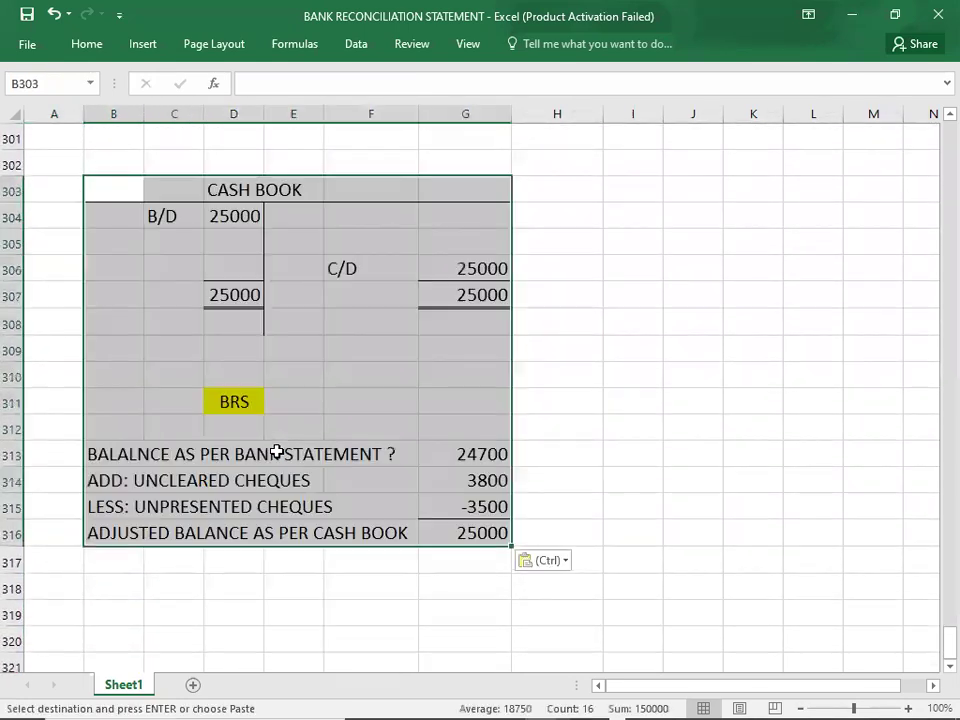
Check the question number in the PDF and enter 251 in A302 of the workbook
key("Up")
key("Left")
key("alt+Tab")
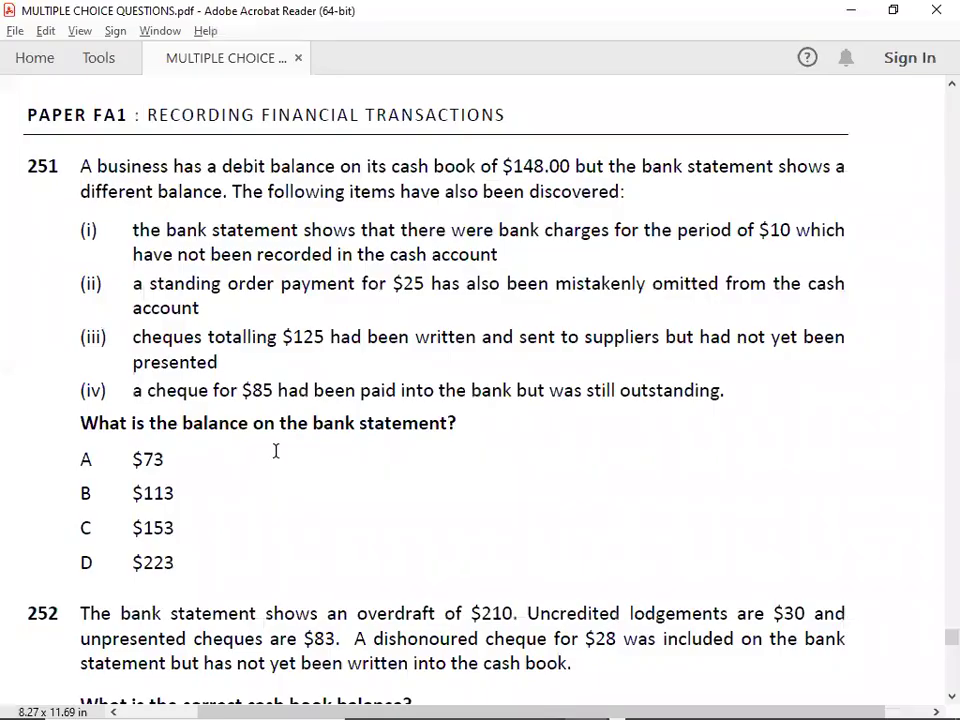
key("alt+Tab")
type("251")
key("Return")
Clear the old entries from the pasted cash book in B304:G307
key("Down")
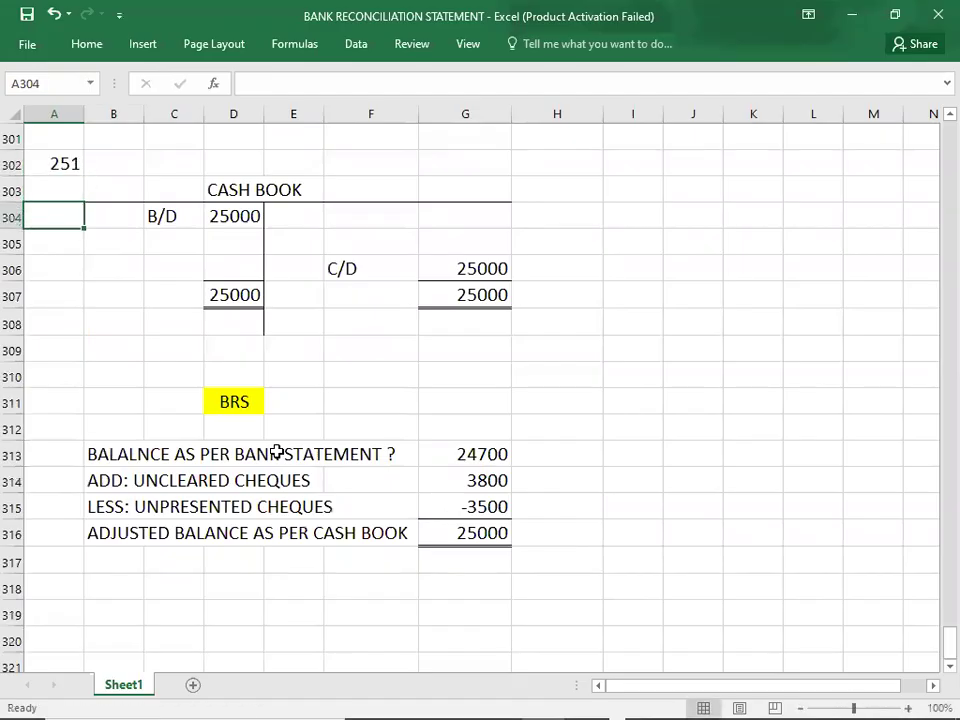
key("Right")
key("shift+Right")
key("shift+Right")
key("shift+Right")
key("shift+Right")
key("shift+Down")
key("shift+Down")
key("shift+Right")
key("shift+Down")
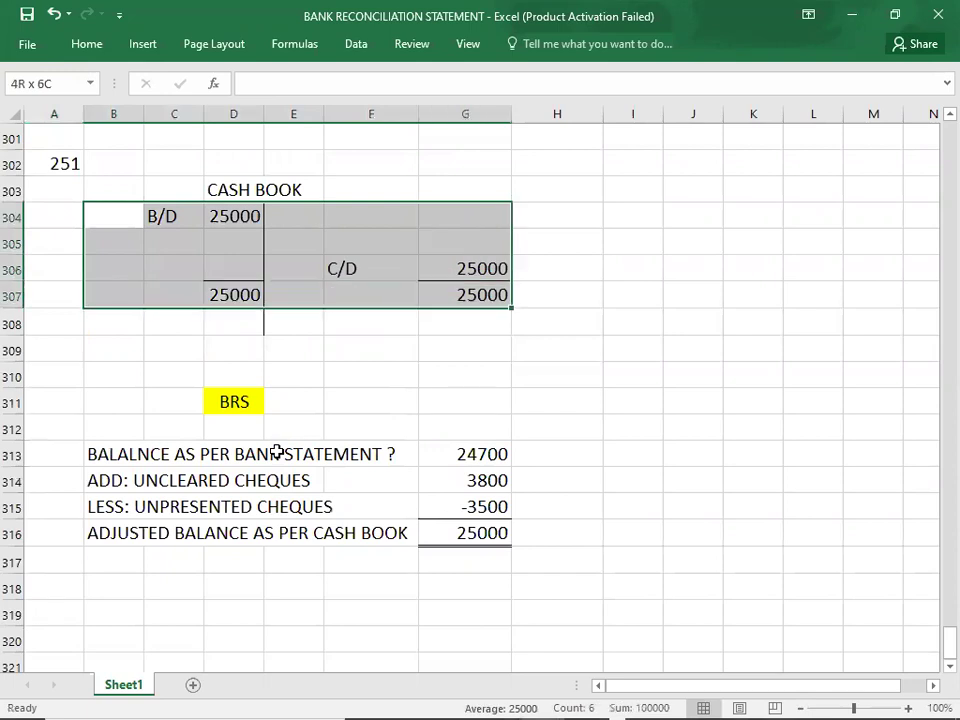
key("Delete")
Clear the old amounts from the pasted BRS in G313:G316
key("Down")
key("Down")
key("Down")
key("Down")
key("Down")
key("Down")
key("Down")
key("Down")
key("Down")
key("Down")
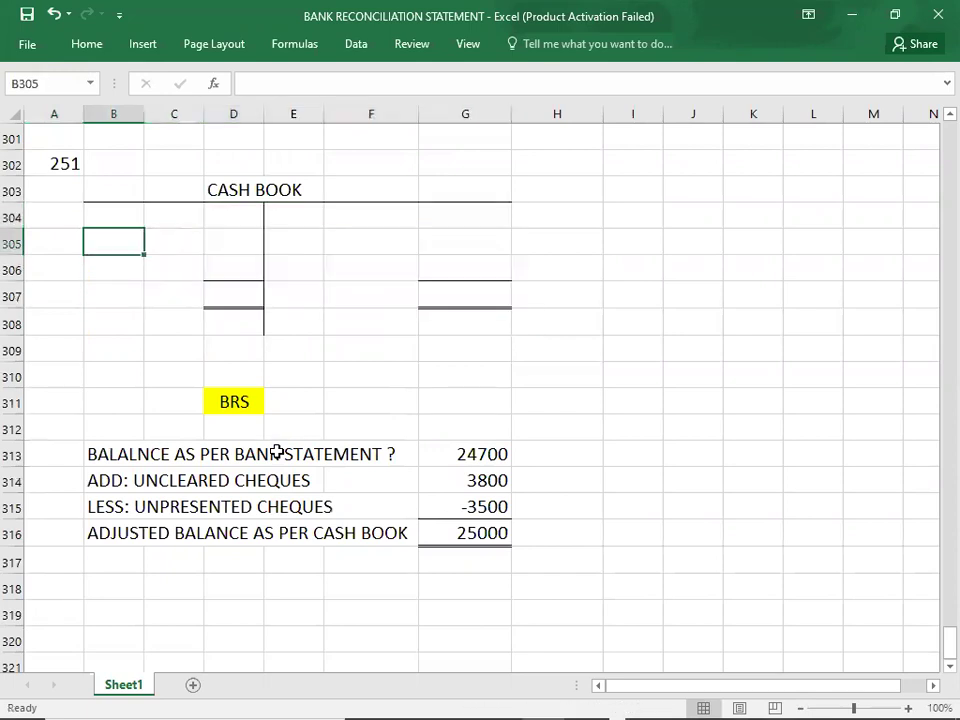
key("Right")
key("Right")
key("Right")
key("Right")
key("Right")
key("Up")
key("shift+Down")
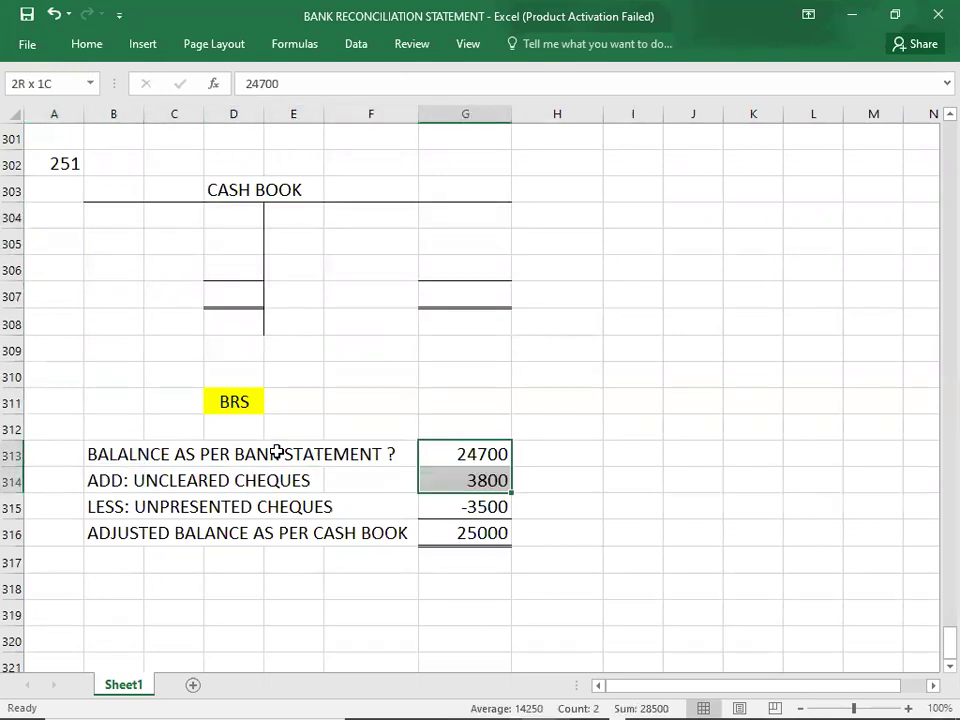
key("shift+Down")
key("shift+Down")
key("Delete")
left_click(275, 582)
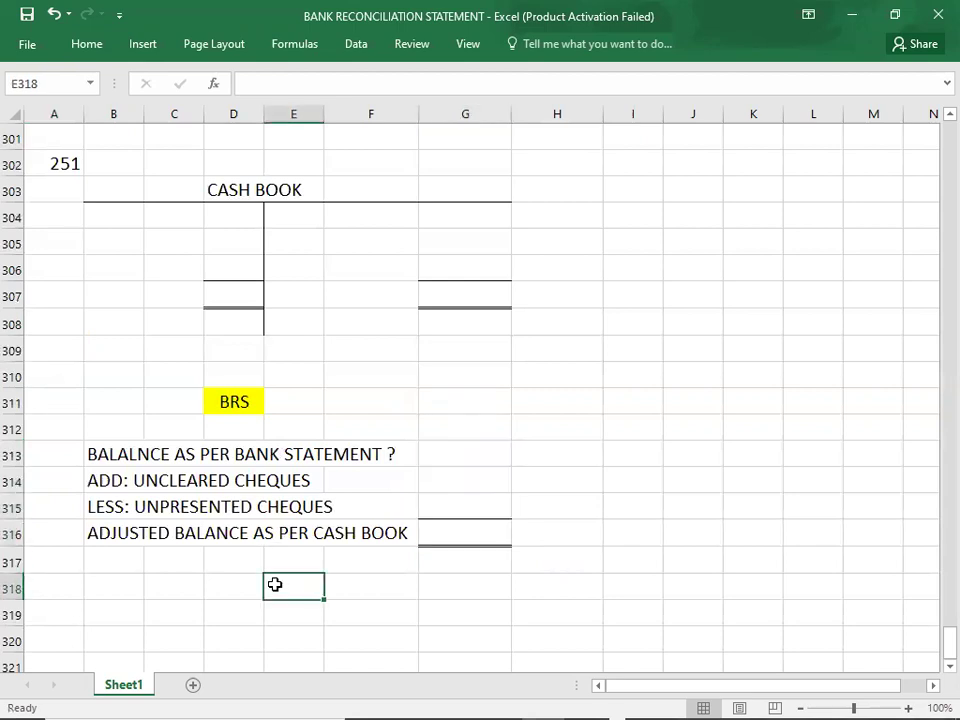
Enter question 251's opening cash book balance as B/D in C304 and 148 in D304, checking the figure in the PDF
left_click(438, 450)
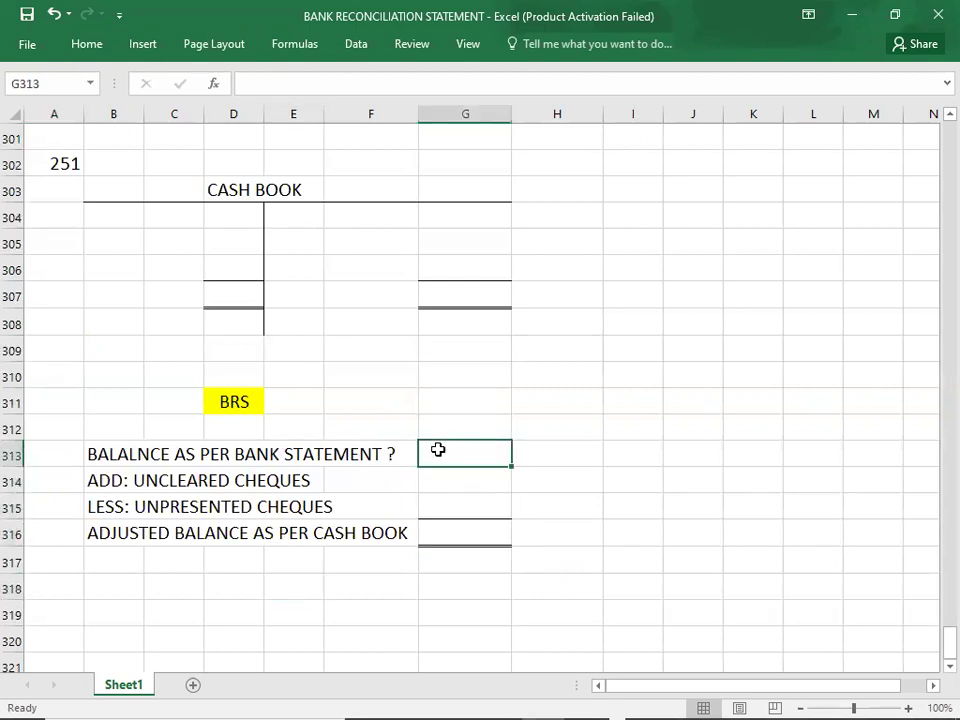
left_click(445, 530)
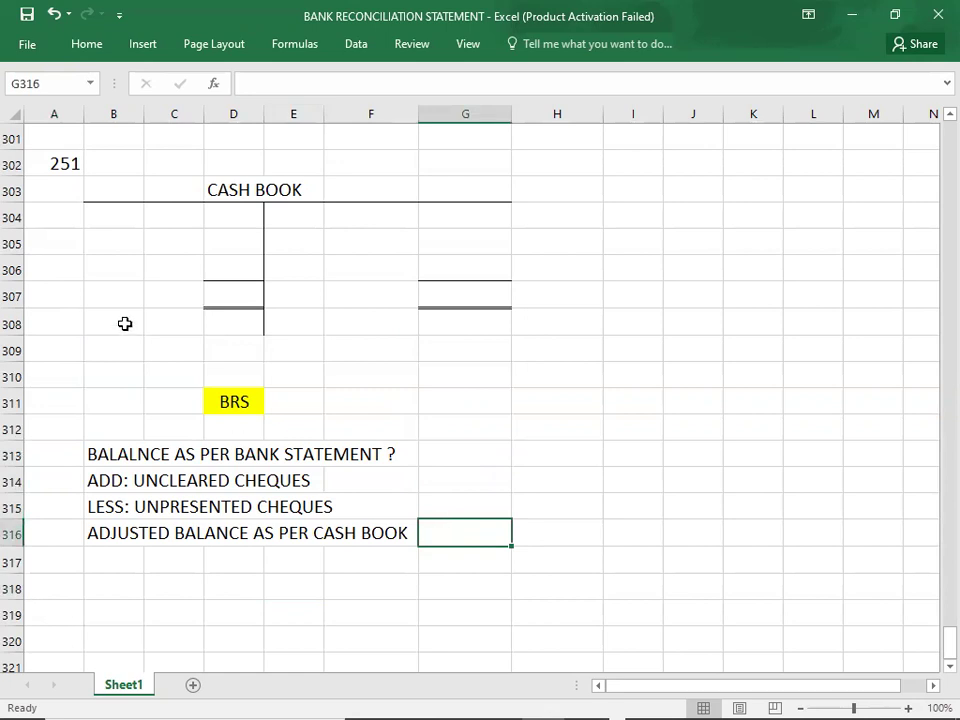
left_click(172, 215)
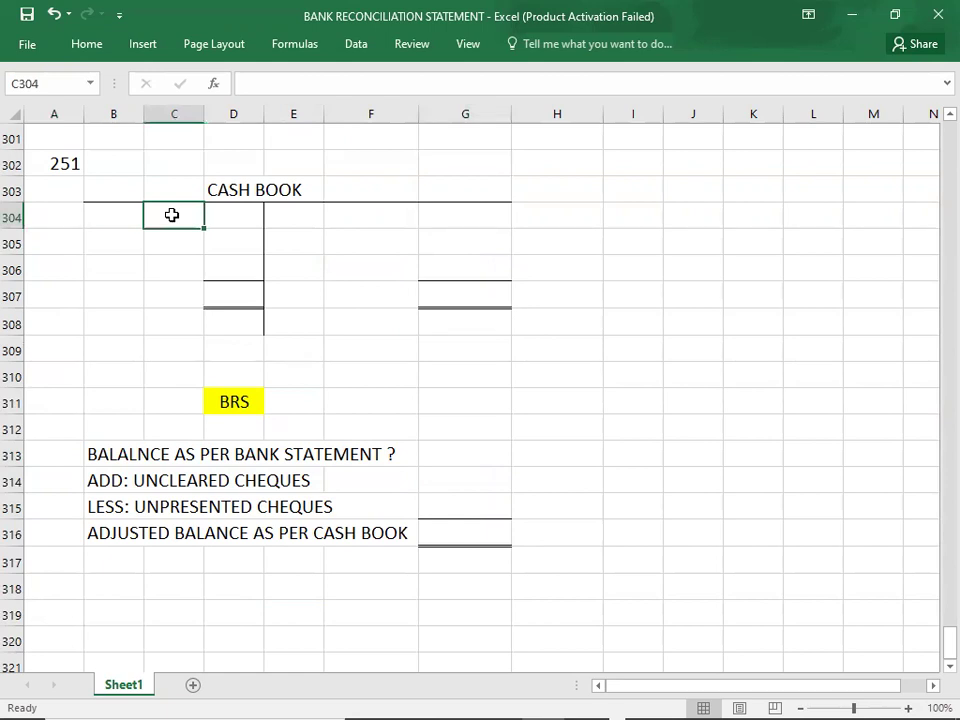
key("alt+Tab")
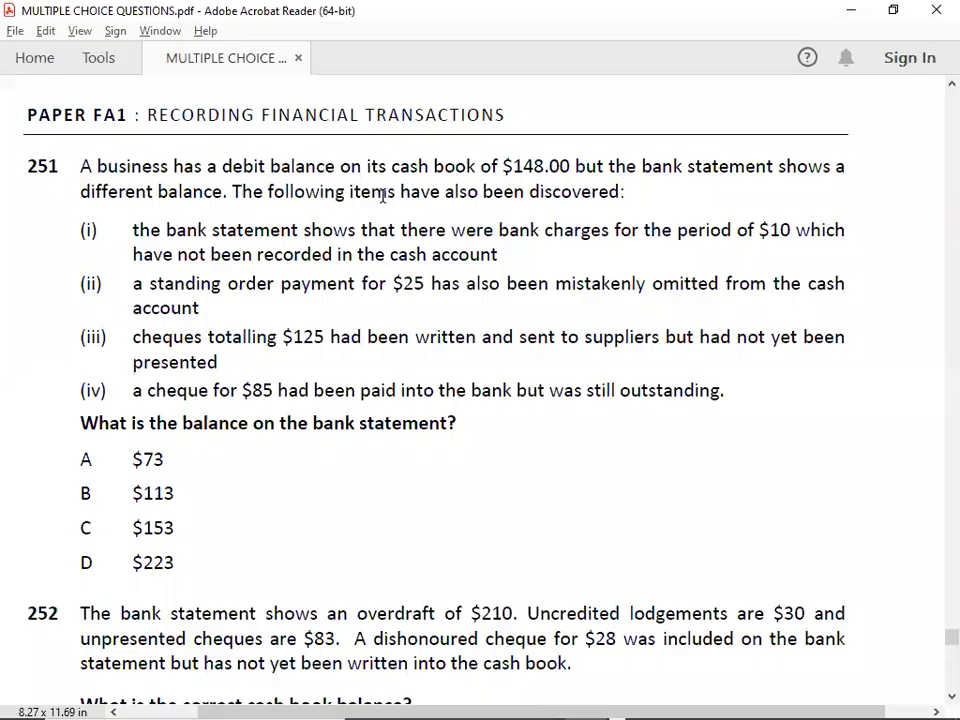
key("alt+Tab")
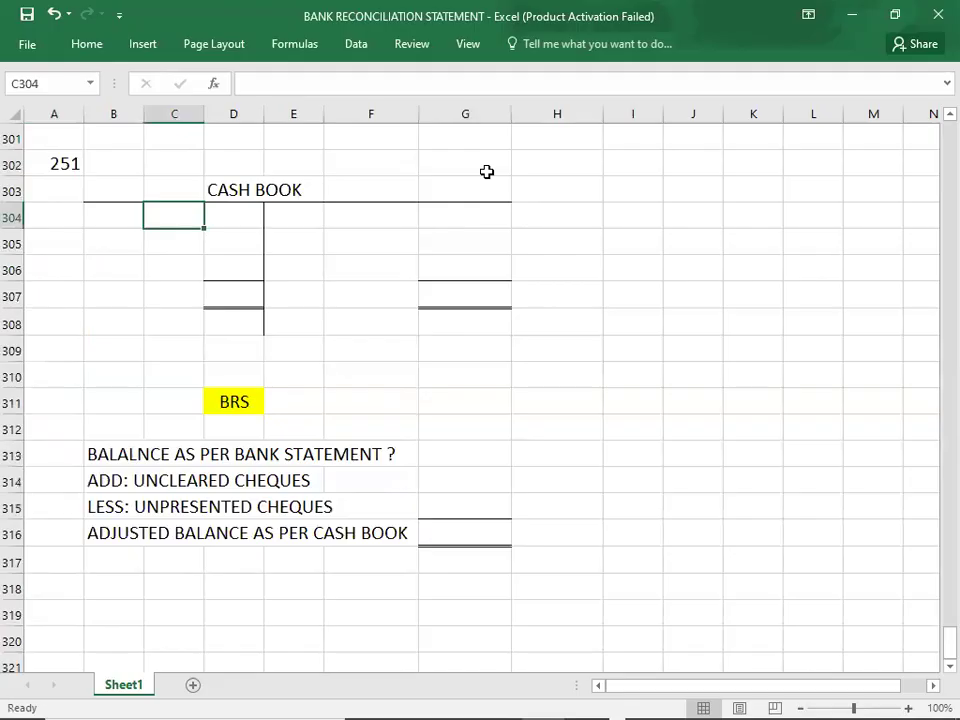
type("B/D")
key("Tab")
type("148")
key("Return")
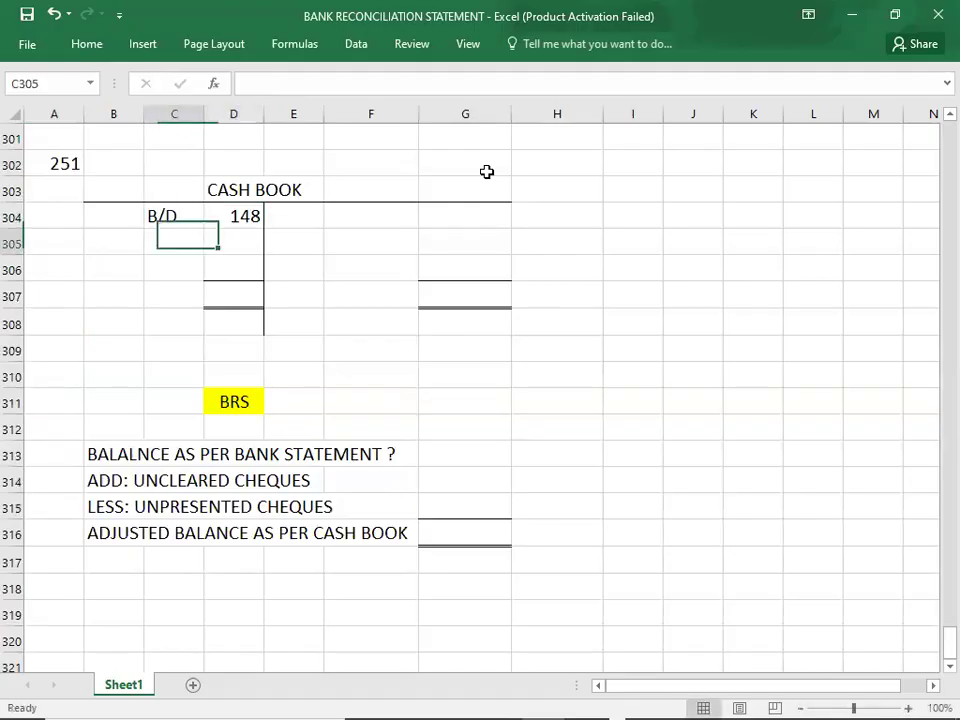
Check item (i) of question 251 in the PDF and enter the unrecorded bank charges of 10 in G304 of the cash book
key("alt+Tab")
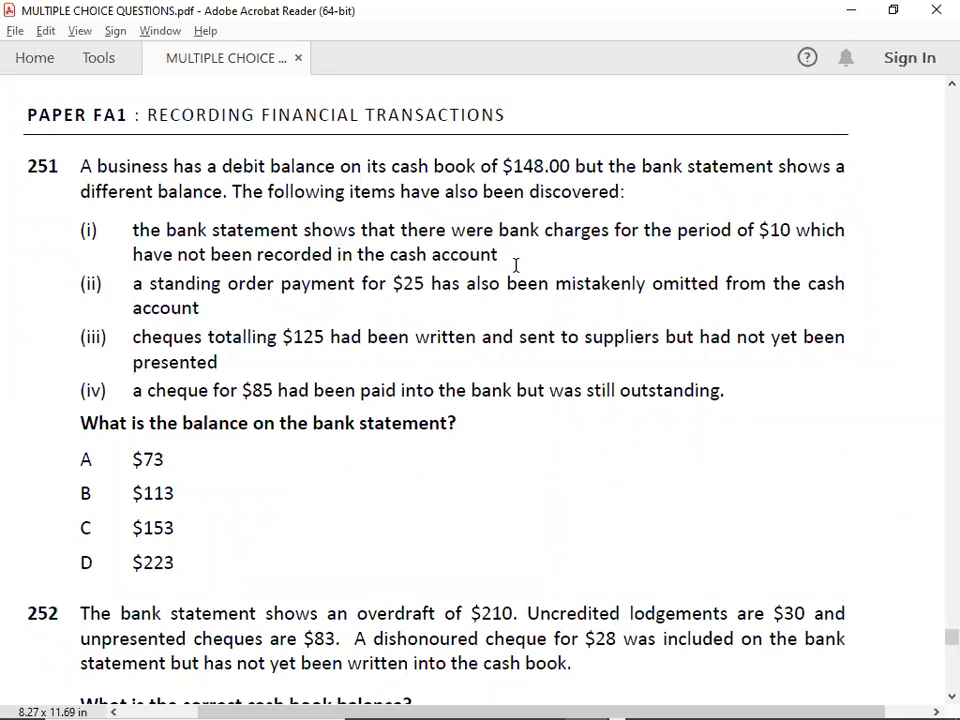
key("alt+Tab")
key("Right")
key("Right")
key("Right")
key("Right")
key("Up")
type("10")
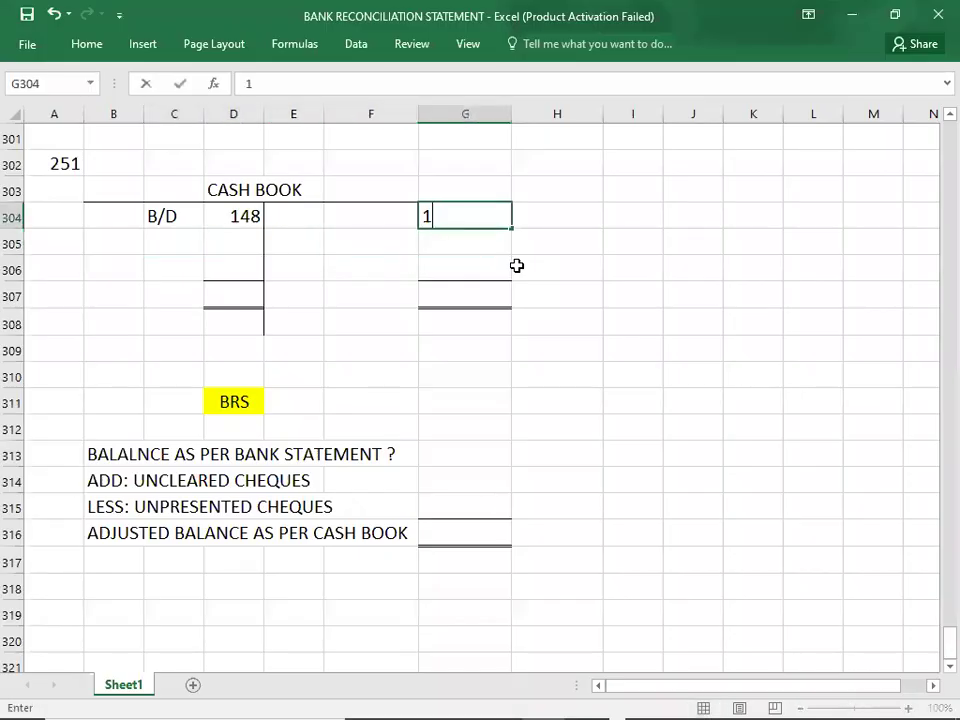
key("Return")
Check item (ii) in the PDF and enter the omitted standing order of 25 in G305
key("alt+Tab")
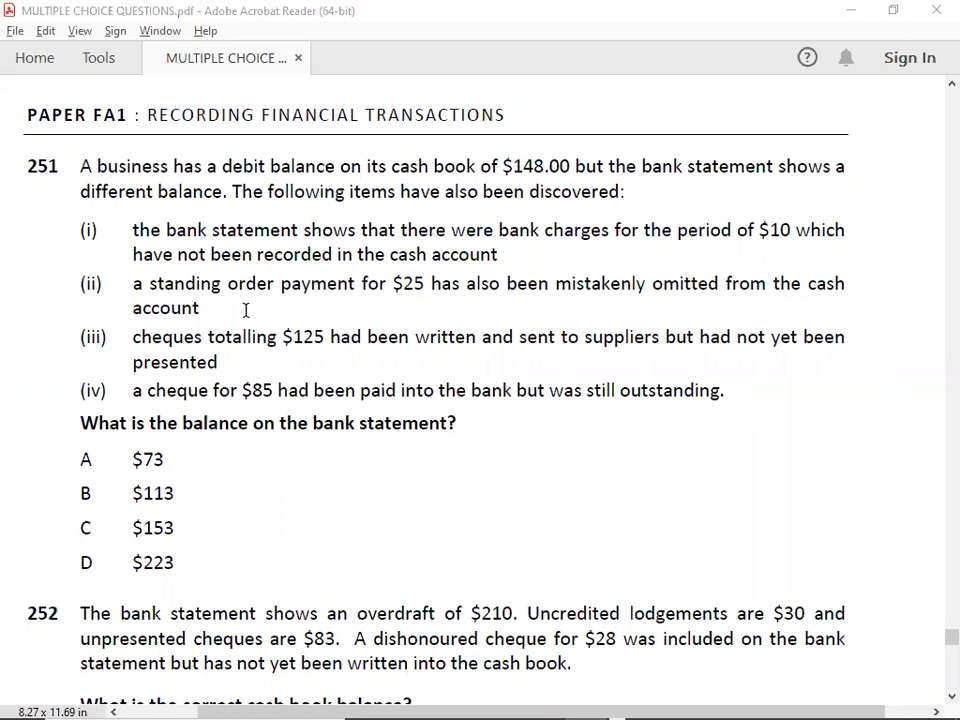
key("alt+Tab")
type("25")
key("Return")
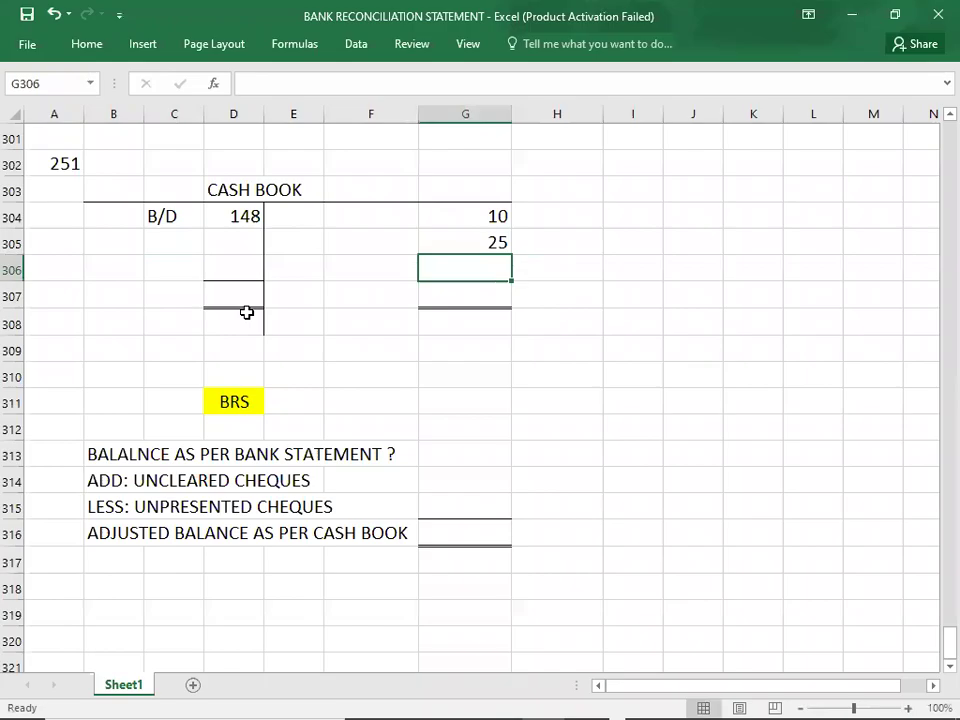
Check item (iii) in the PDF and enter the unpresented cheques as -125 in G315 of the BRS
key("alt+Tab")
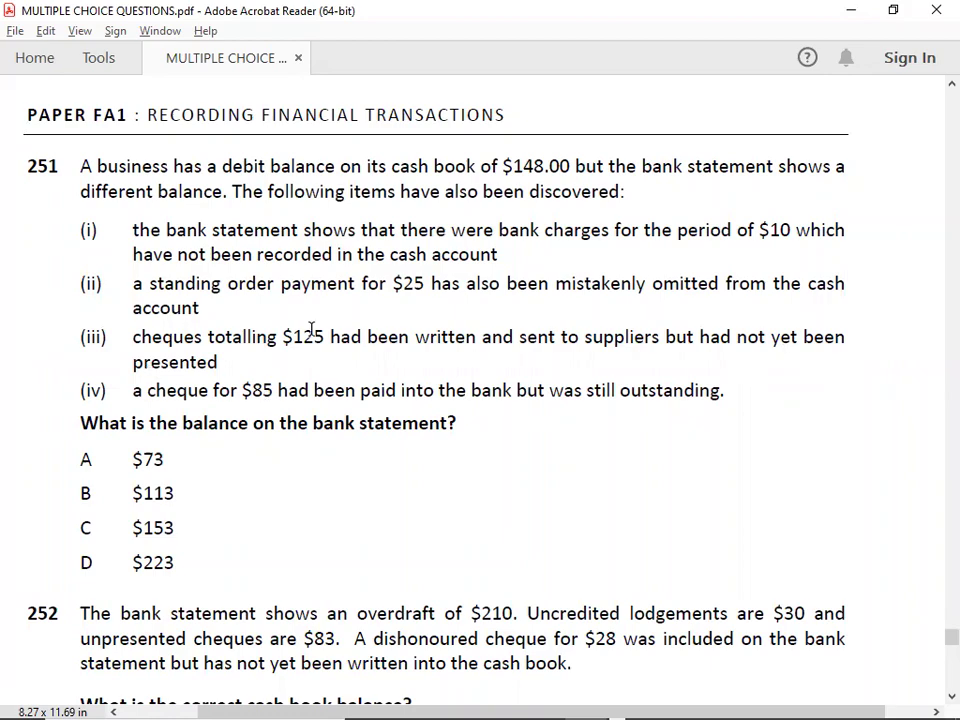
key("alt+Tab")
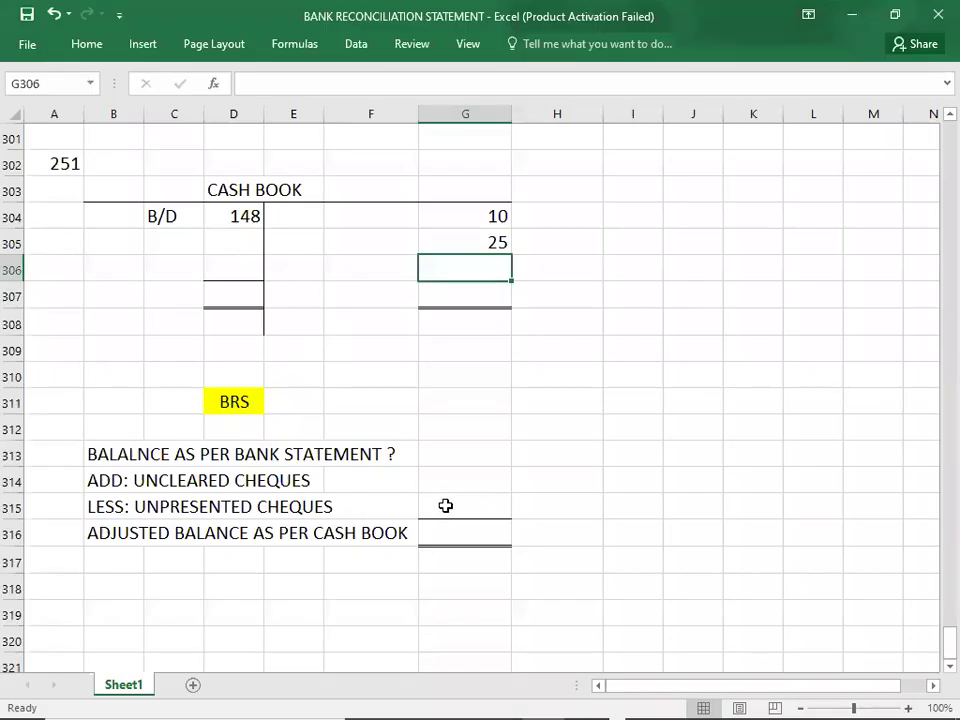
left_click(450, 506)
type("=")
key("alt+Tab")
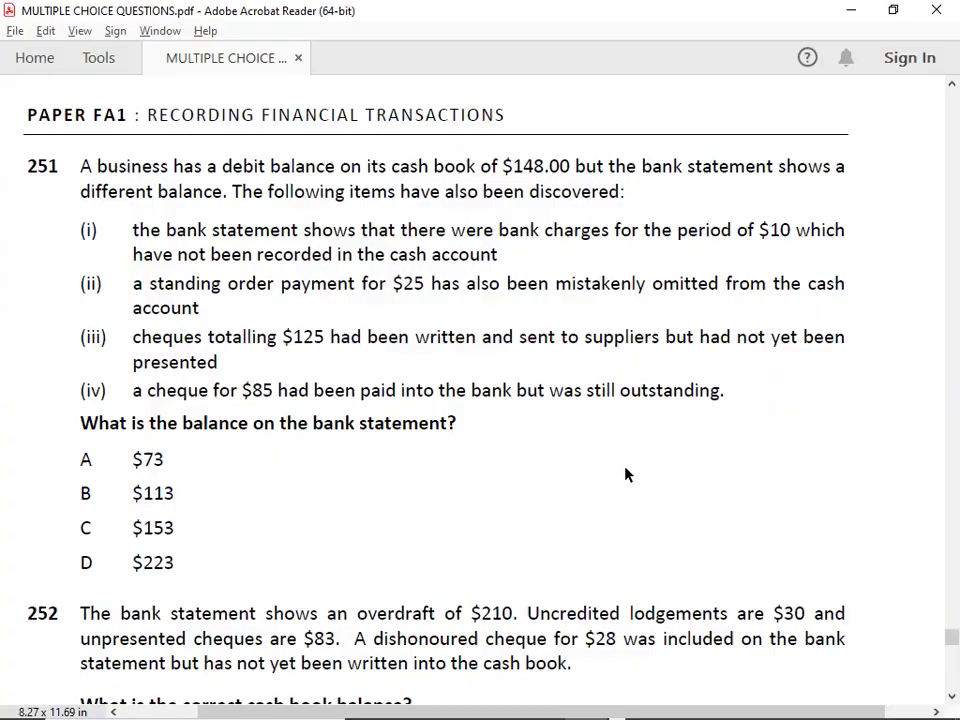
key("alt+Tab")
type("125")
key("Return")
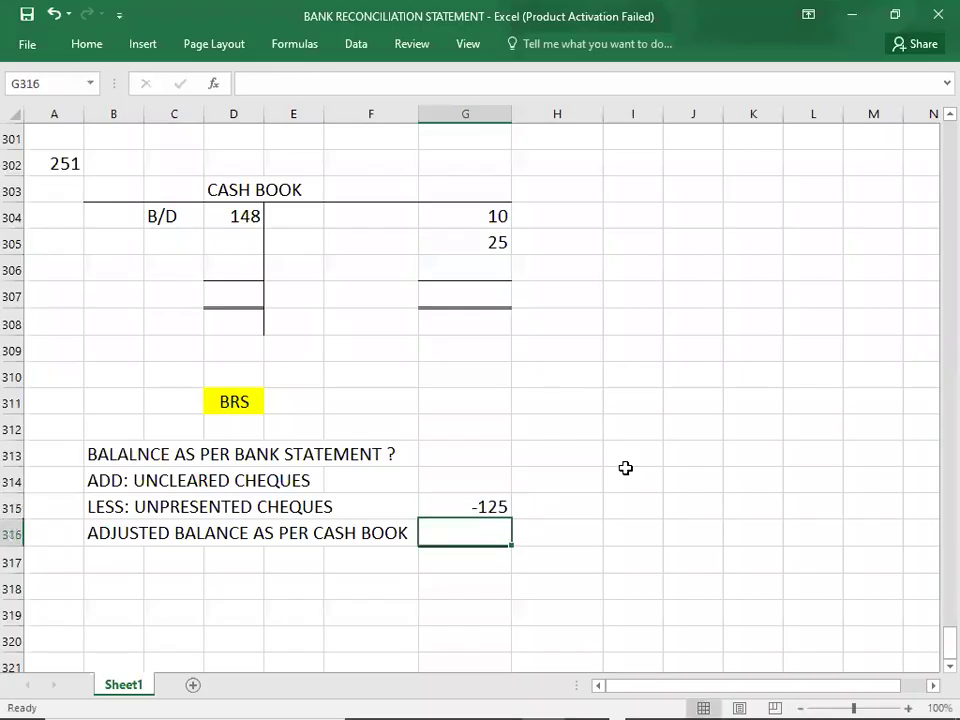
Check item (iv) in the PDF and enter the uncleared cheque of 85 in G314 of the BRS
key("alt+Tab")
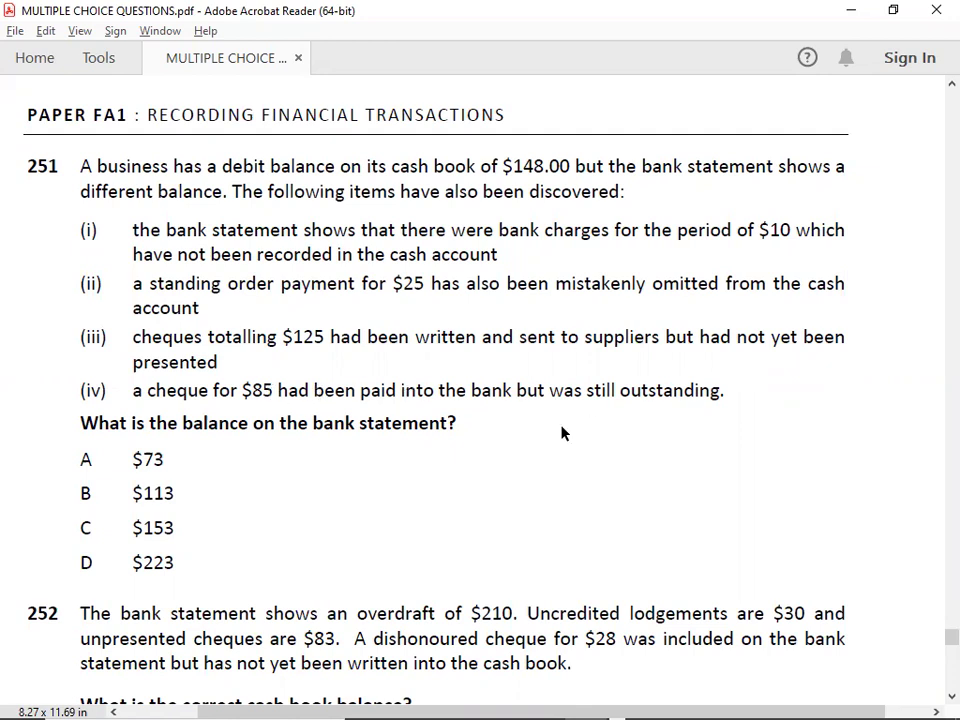
key("alt+Tab")
key("Up")
key("Up")
type("85")
key("Return")
key("Return")
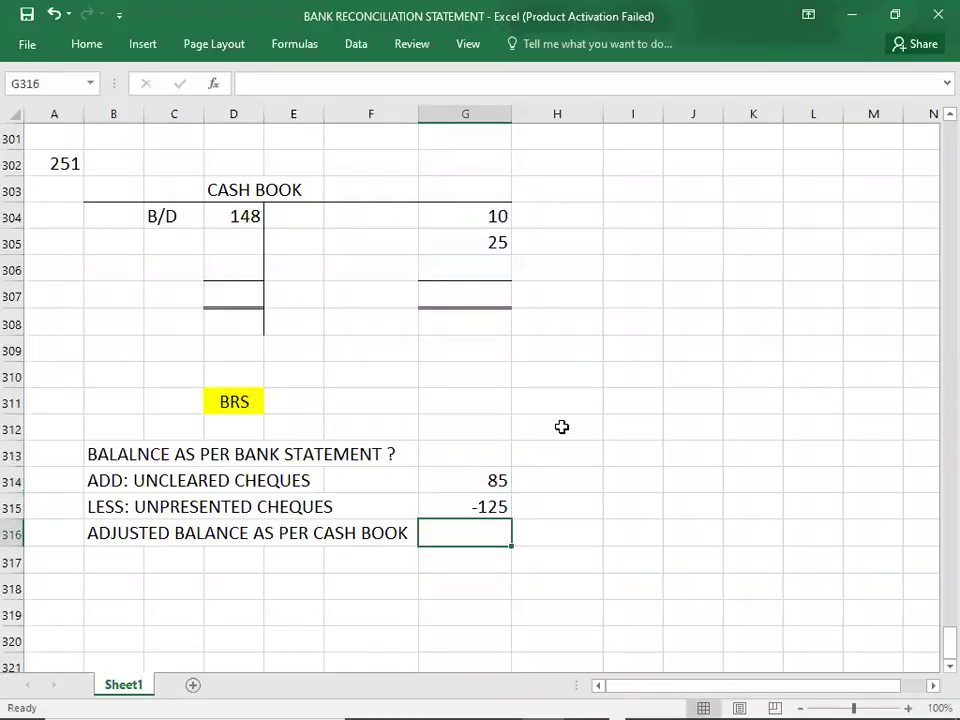
Enter the cash book total of 148 on both sides, in D307 and G307
key("Up")
key("Up")
key("alt+Tab")
key("alt+Tab")
key("alt+Tab")
key("alt+Tab")
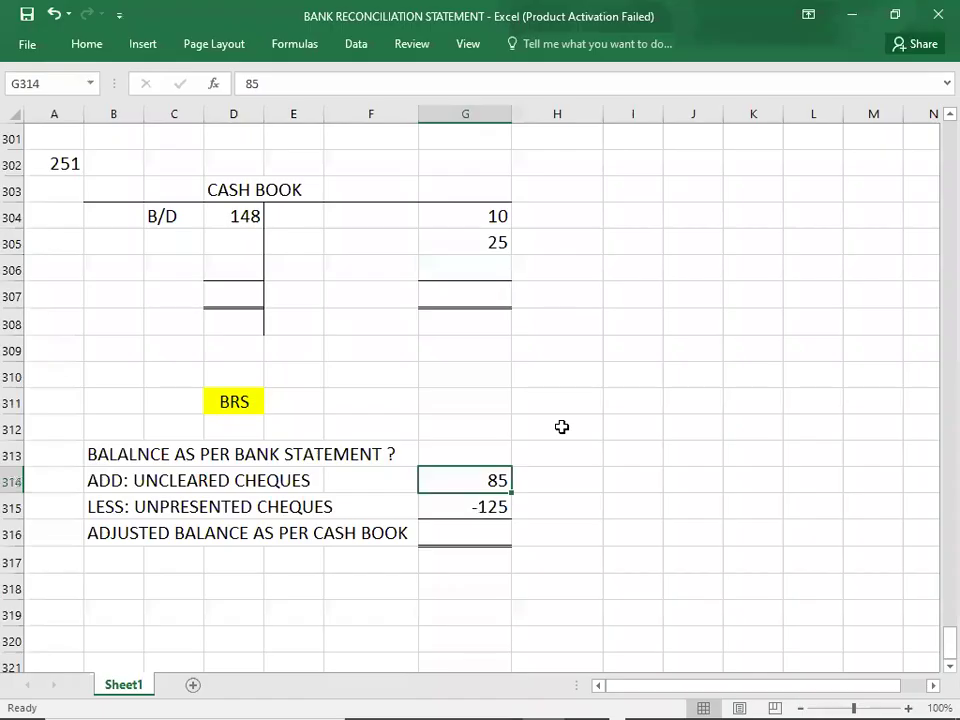
key("Up")
key("Up")
key("Up")
key("Up")
key("Up")
key("Up")
key("Left")
key("Up")
key("Left")
key("Left")
type("148")
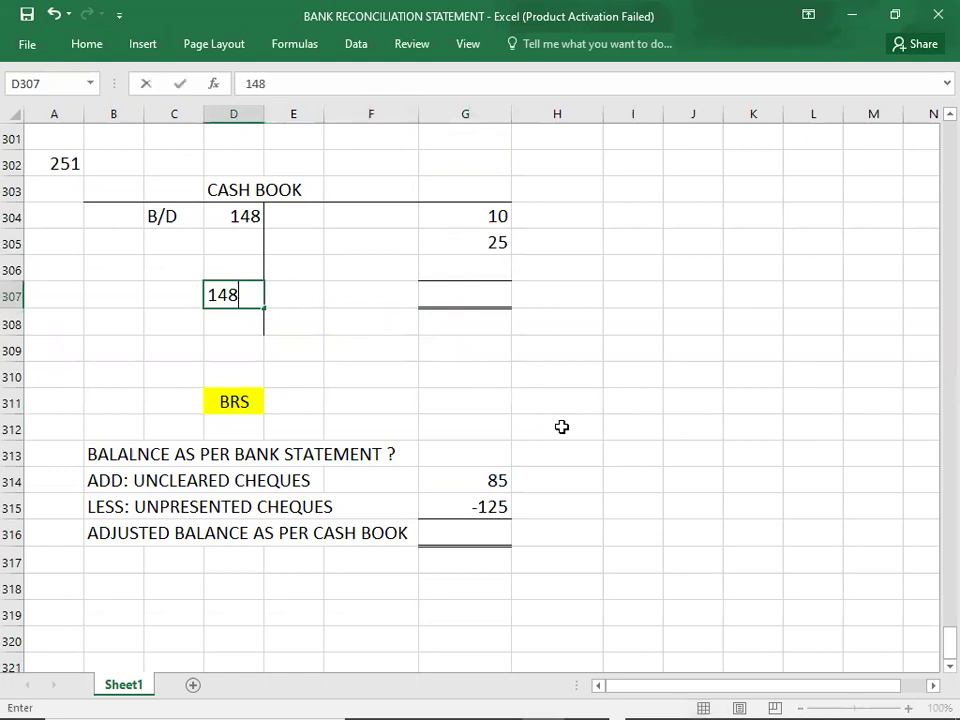
key("Right")
key("Right")
key("Right")
type("148")
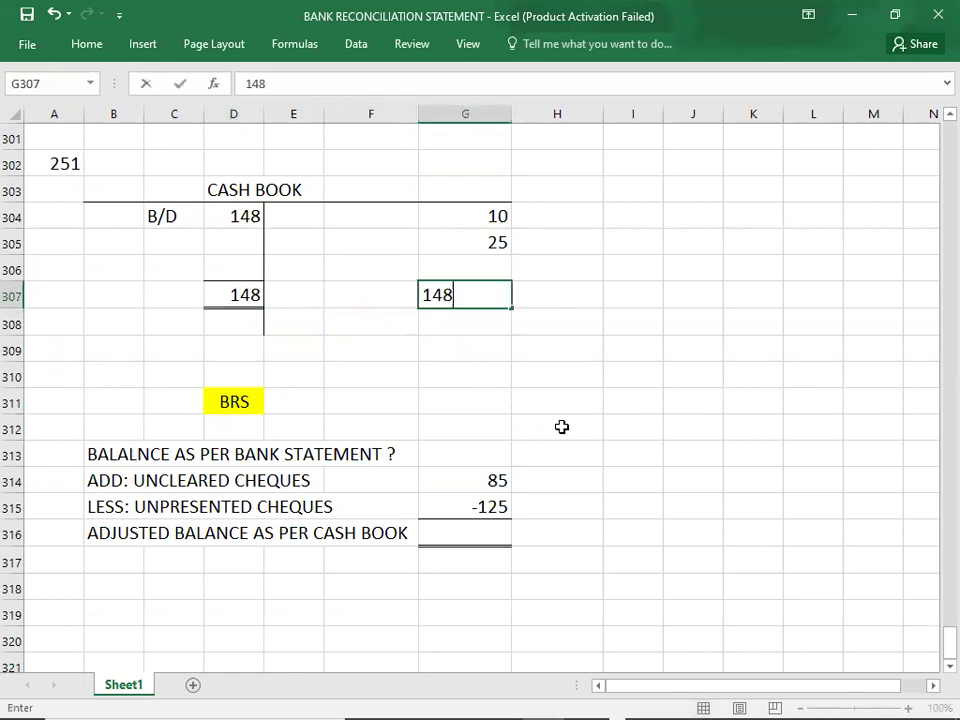
Record the closing cash book balance as C/D in F306 and 113 in G306
key("Up")
key("Left")
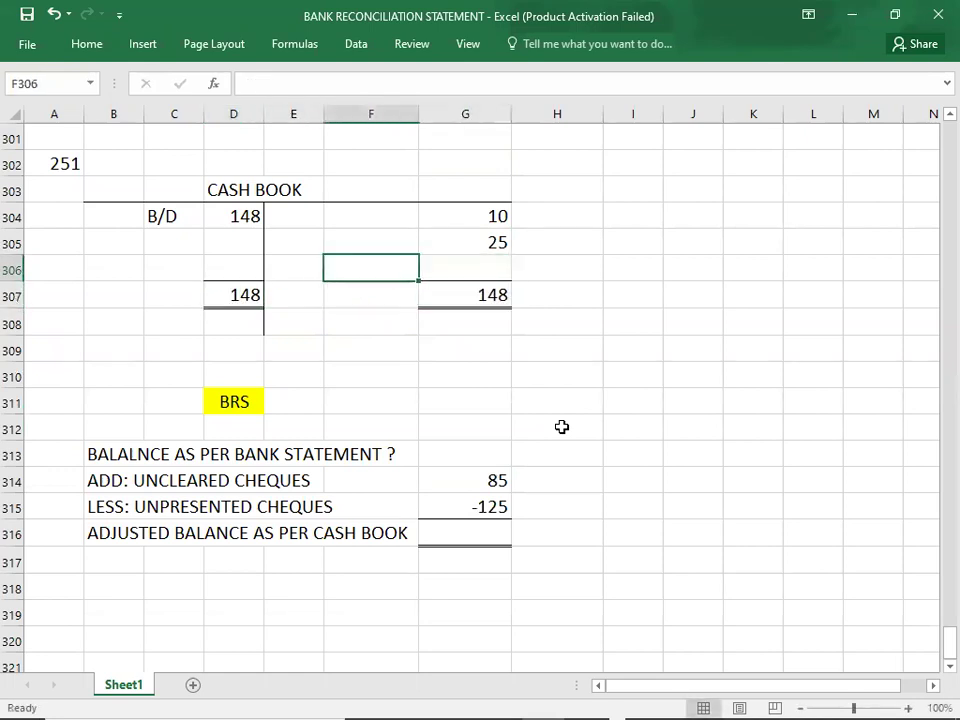
type("C/D")
key("Right")
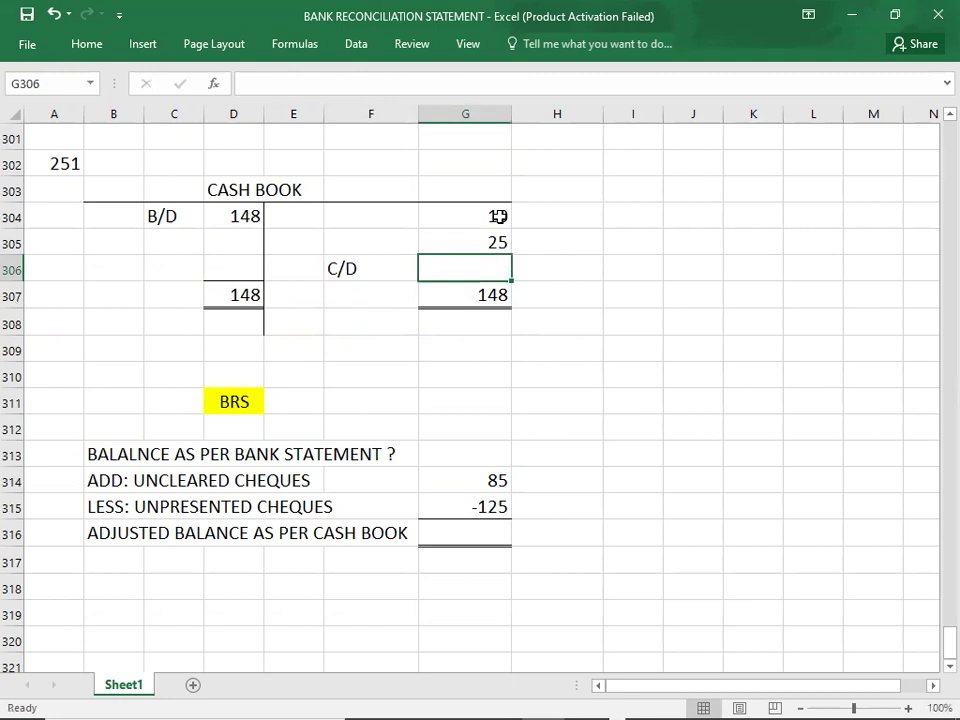
type("113")
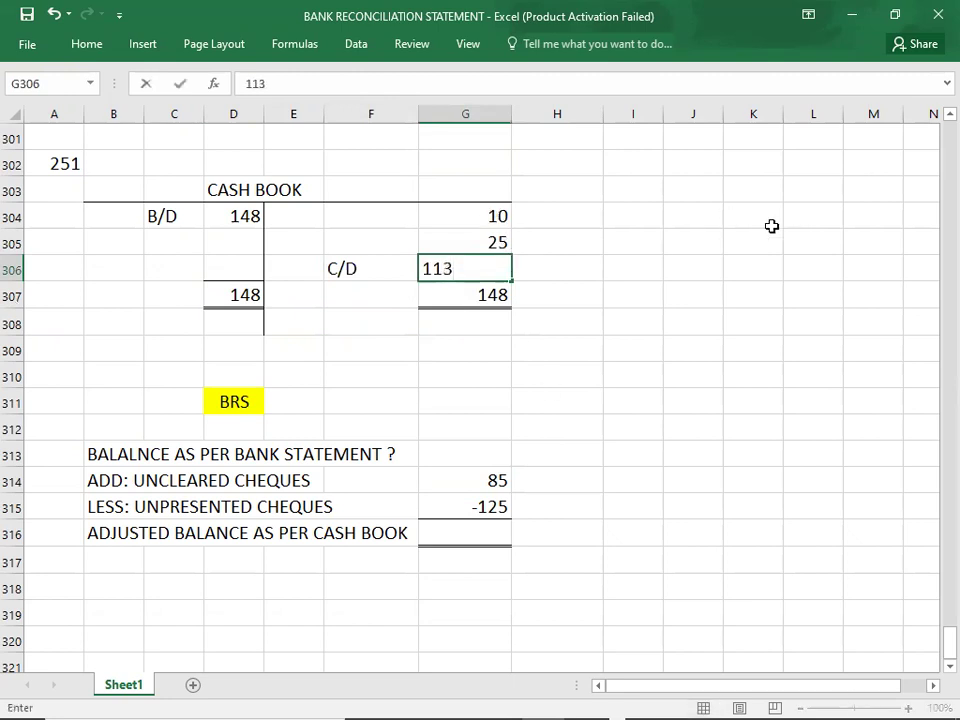
Bring the balance down below the cash book totals as B/D in C308 and 113 in D308
left_click(166, 329)
type("B/D")
key("Right")
type("113")
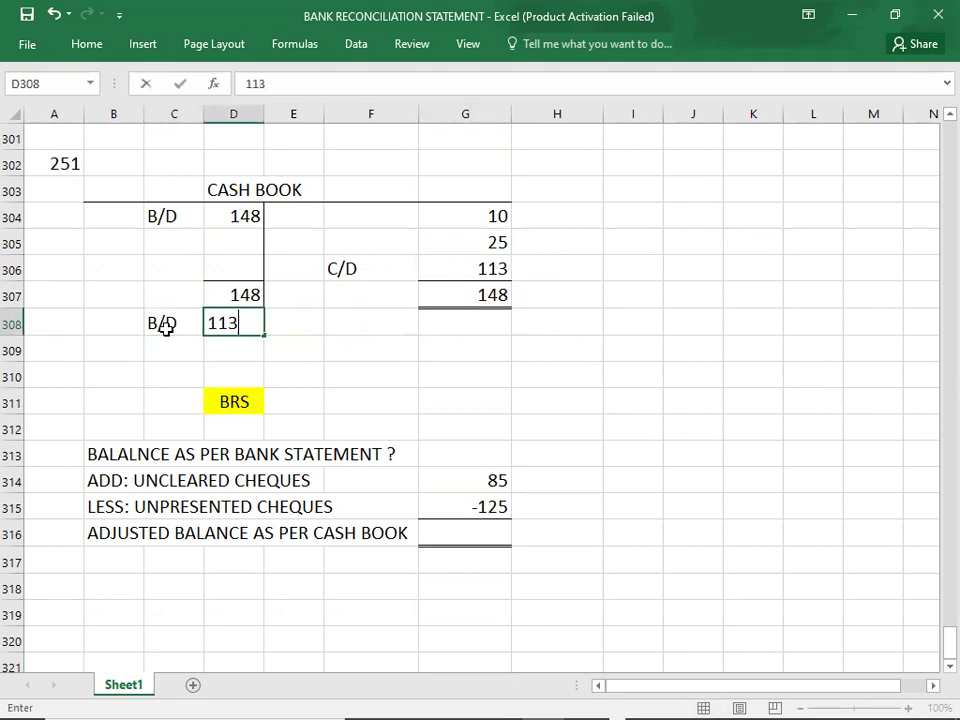
left_click(176, 340)
Enter the adjusted cash book balance of 113 in G316 of the BRS
left_click(456, 538)
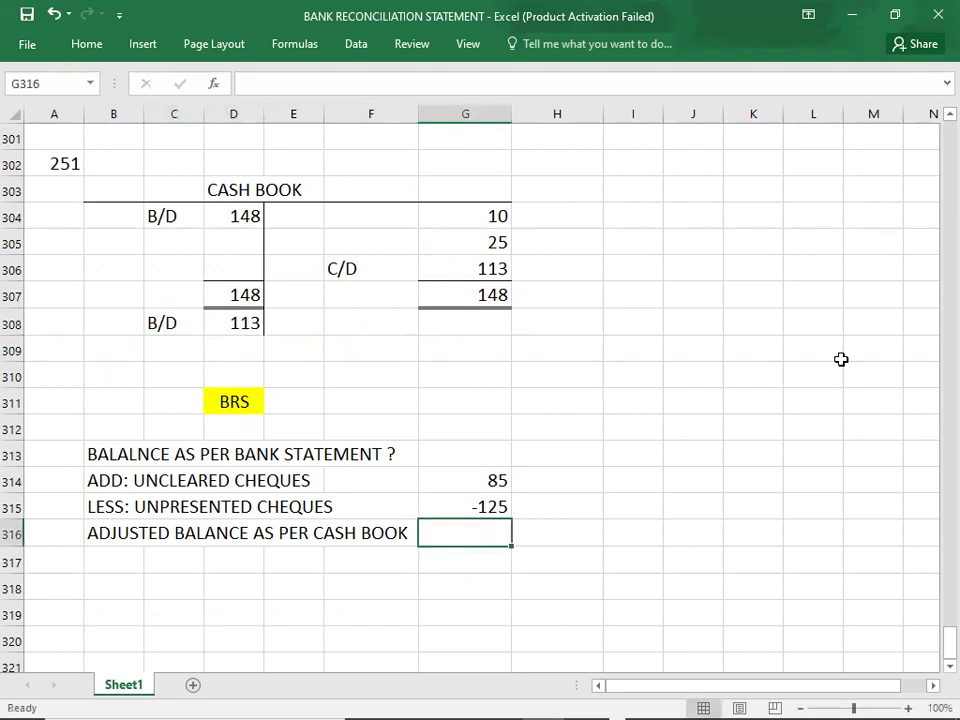
type("113")
key("Return")
Work back through the BRS amounts and enter the bank statement balance of 153 in G313
key("Up")
key("shift+Up")
key("shift+Up")
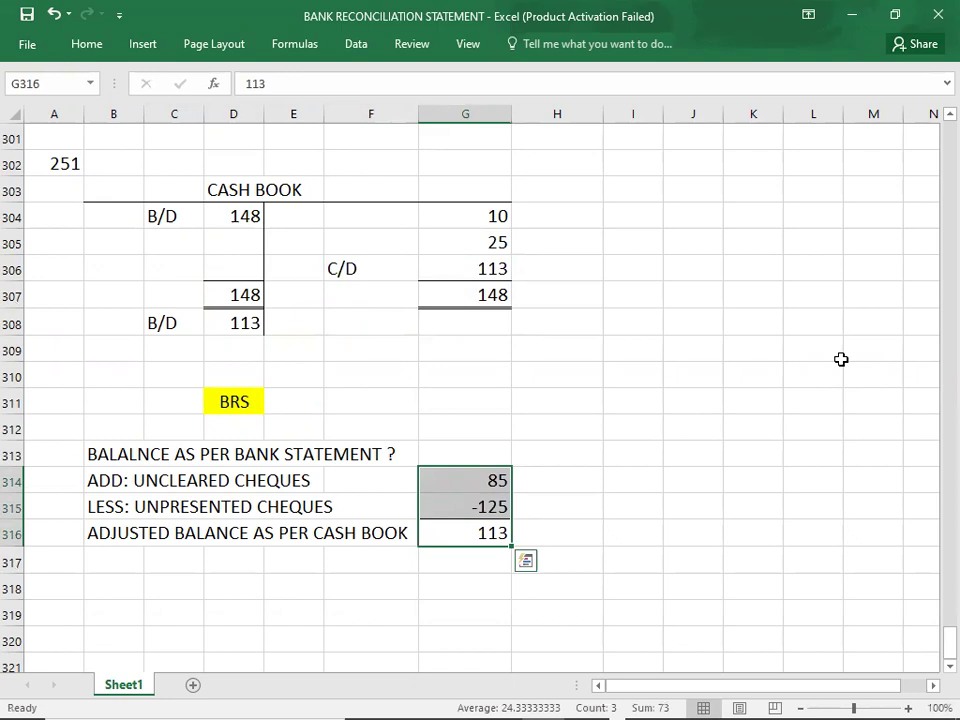
key("Up")
key("Up")
key("Up")
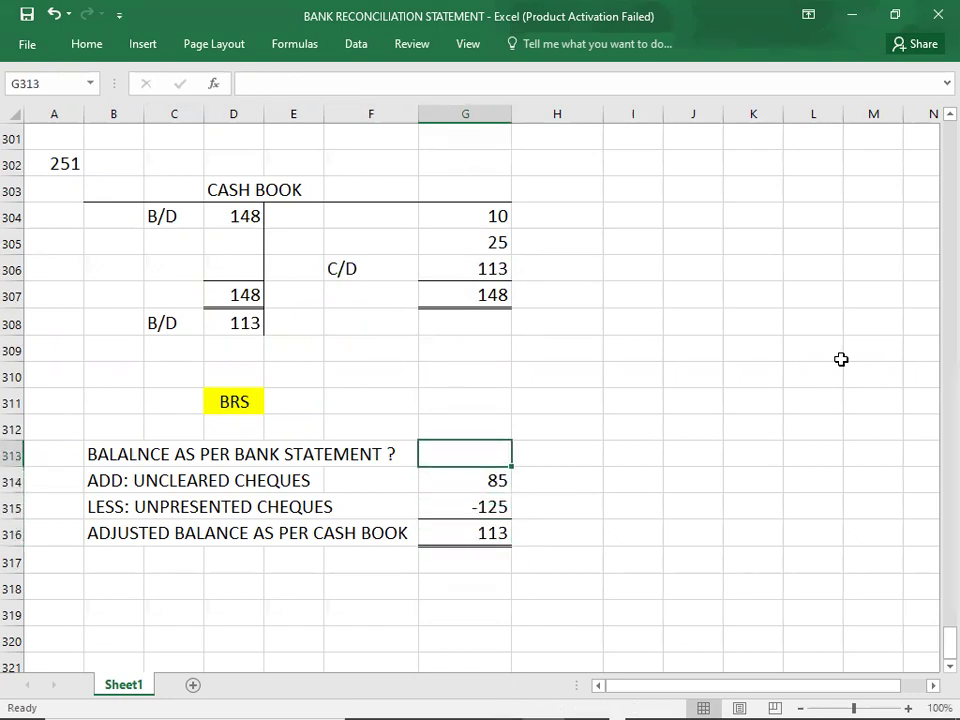
key("Down")
key("Down")
key("Down")
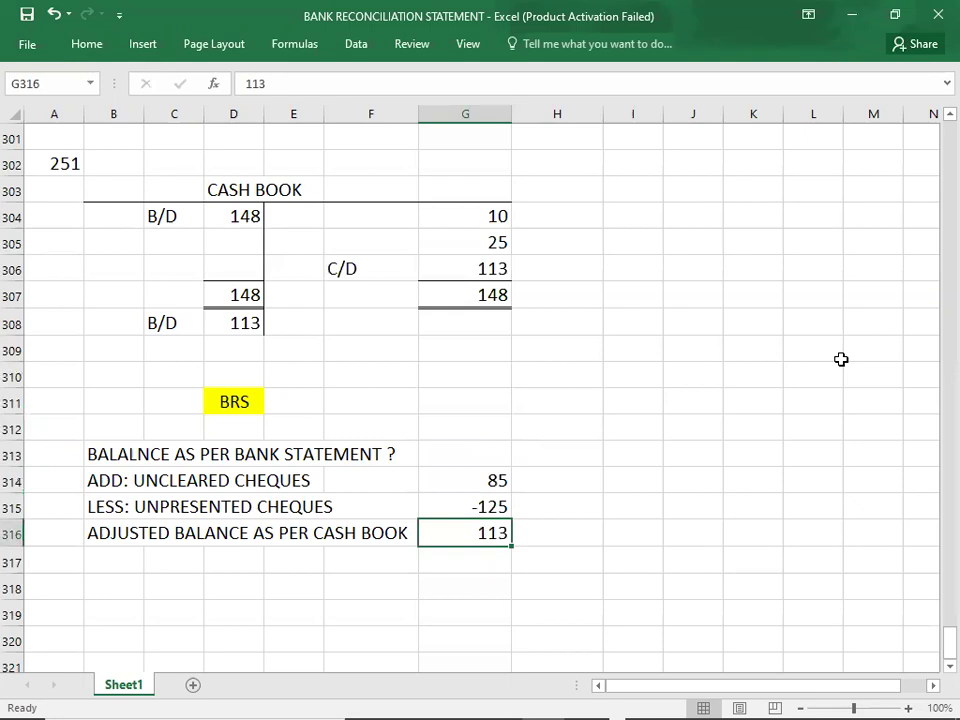
key("Up")
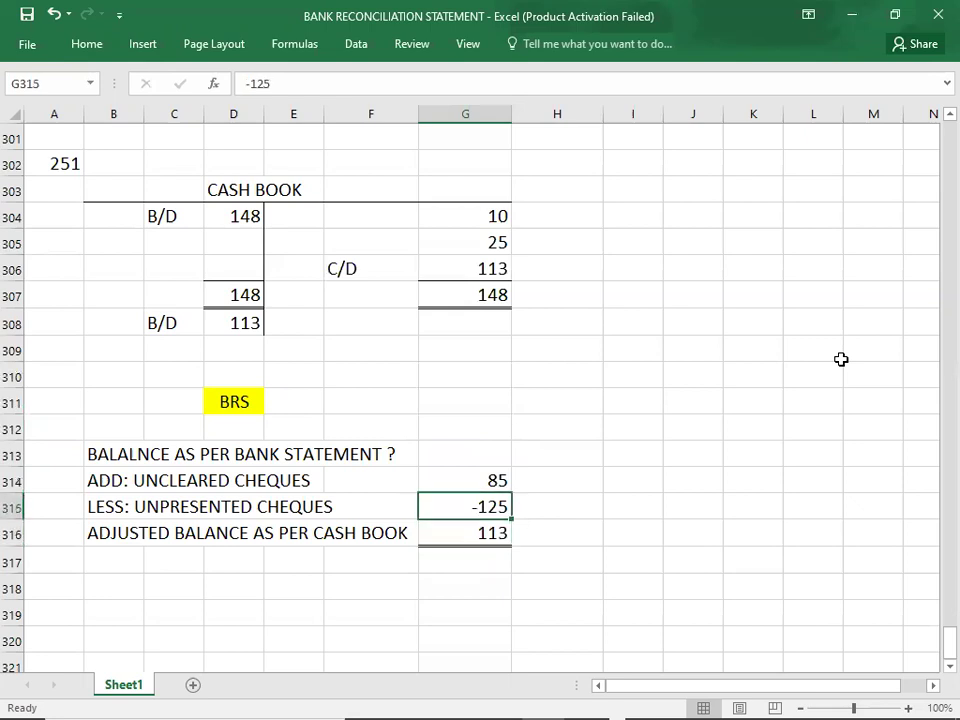
key("Up")
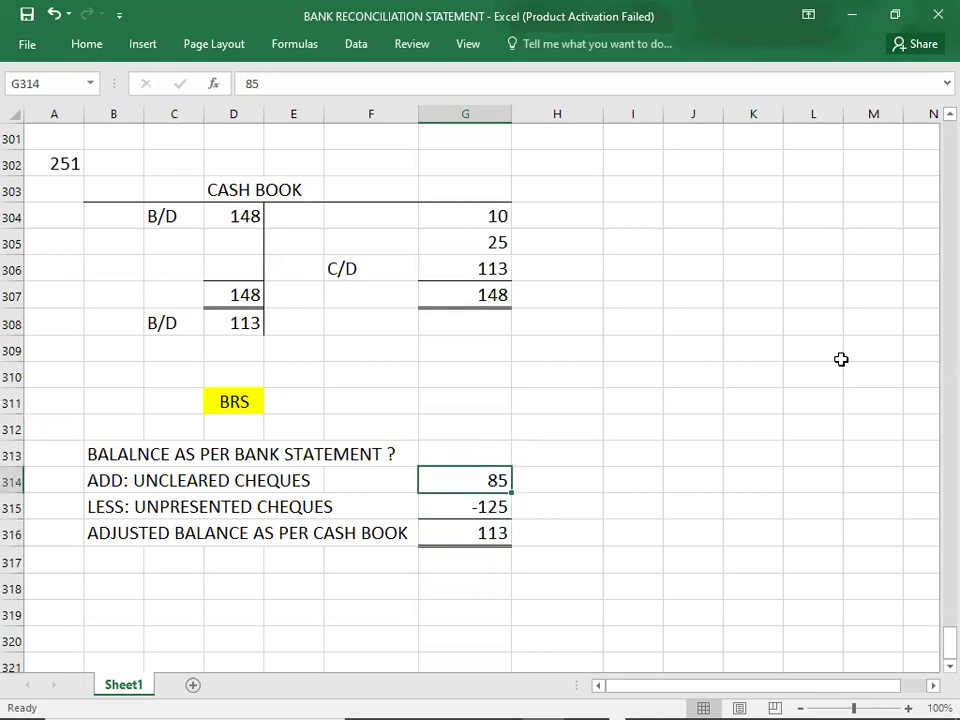
key("Up")
type("153")
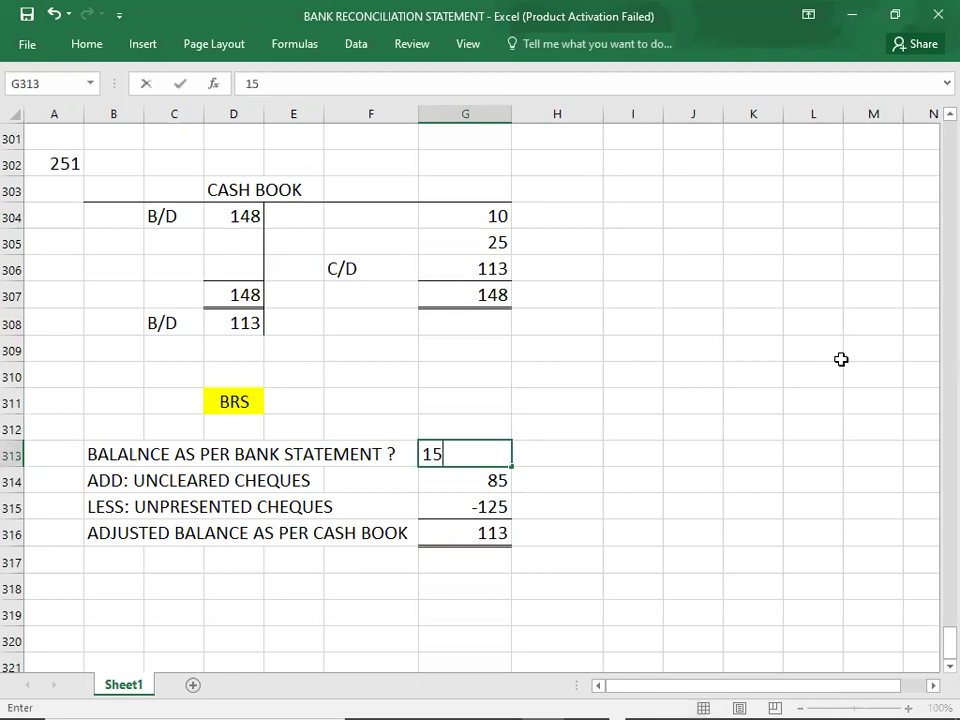
key("Down")
key("Down")
key("Down")
key("Down")
key("Down")
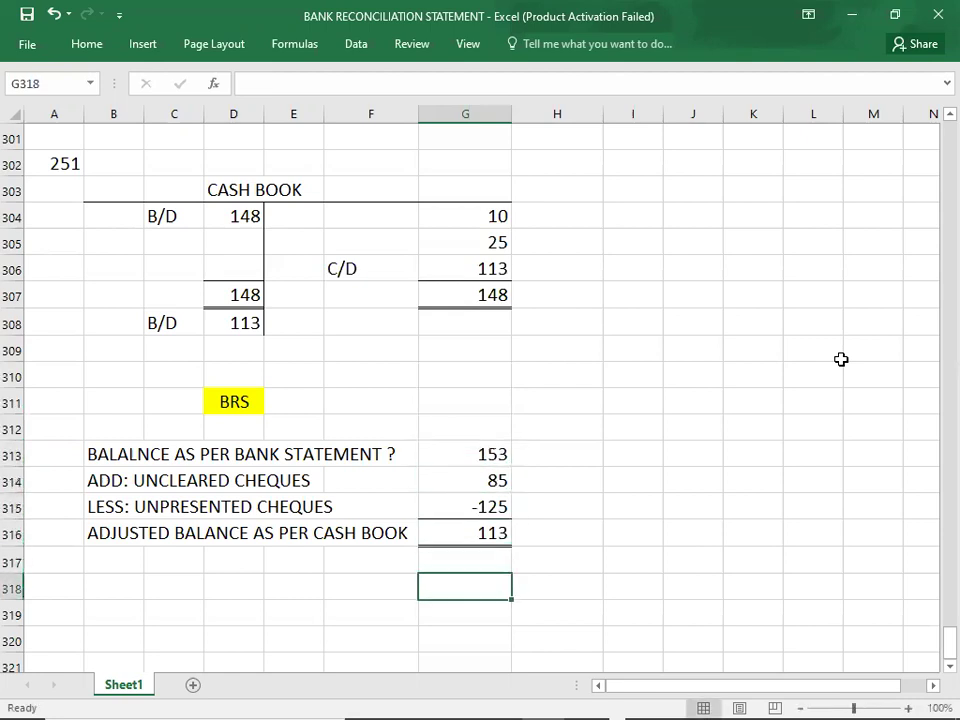
Compare the bank statement balance with the answer options in the PDF and enter C in A303 as question 251's answer
key("alt+Tab")
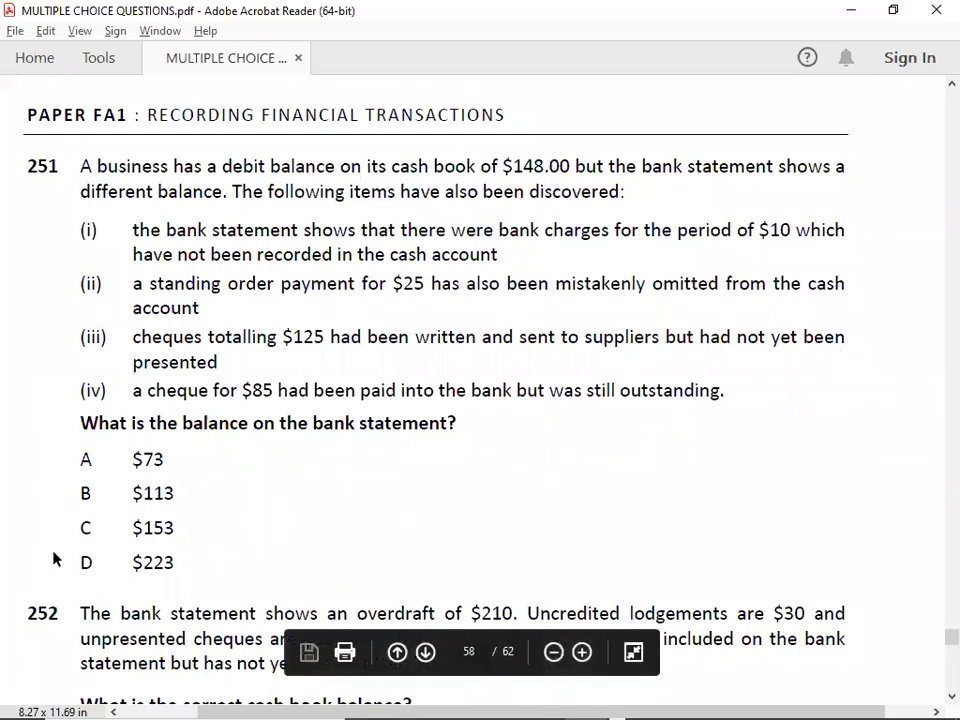
key("alt+Tab")
key("Up")
key("Up")
key("Up")
key("Up")
key("Up")
key("Up")
key("Up")
key("Up")
key("Up")
key("Up")
key("Up")
key("Up")
key("Up")
key("Up")
key("Up")
key("Left")
key("Left")
key("Left")
key("Left")
key("Left")
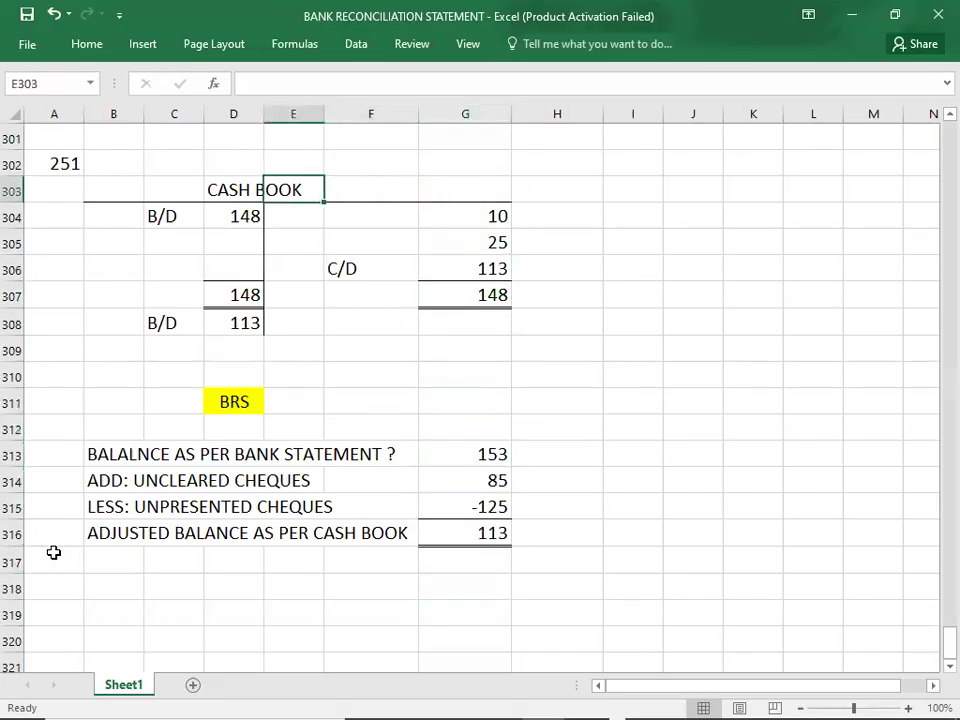
key("Left")
type("C")
key("Return")
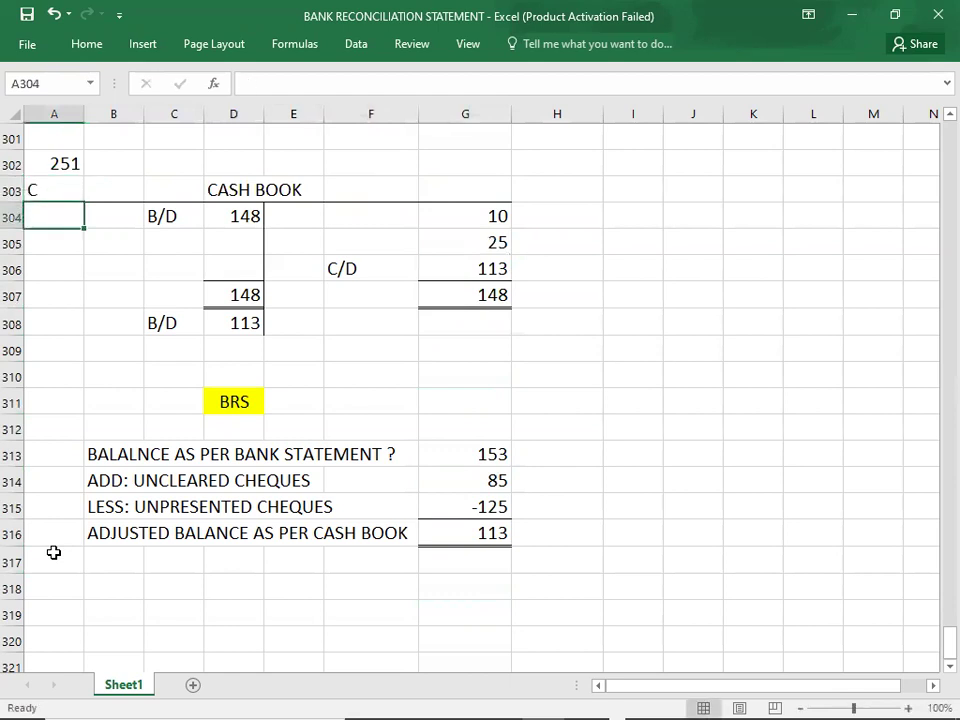
Find question 252 in the PDF and enter 252 in A319 of the workbook, below the finished BRS
key("Down")
key("Down")
key("Down")
key("Down")
key("Down")
key("Down")
key("Down")
key("Down")
key("Down")
key("Down")
key("Down")
key("Down")
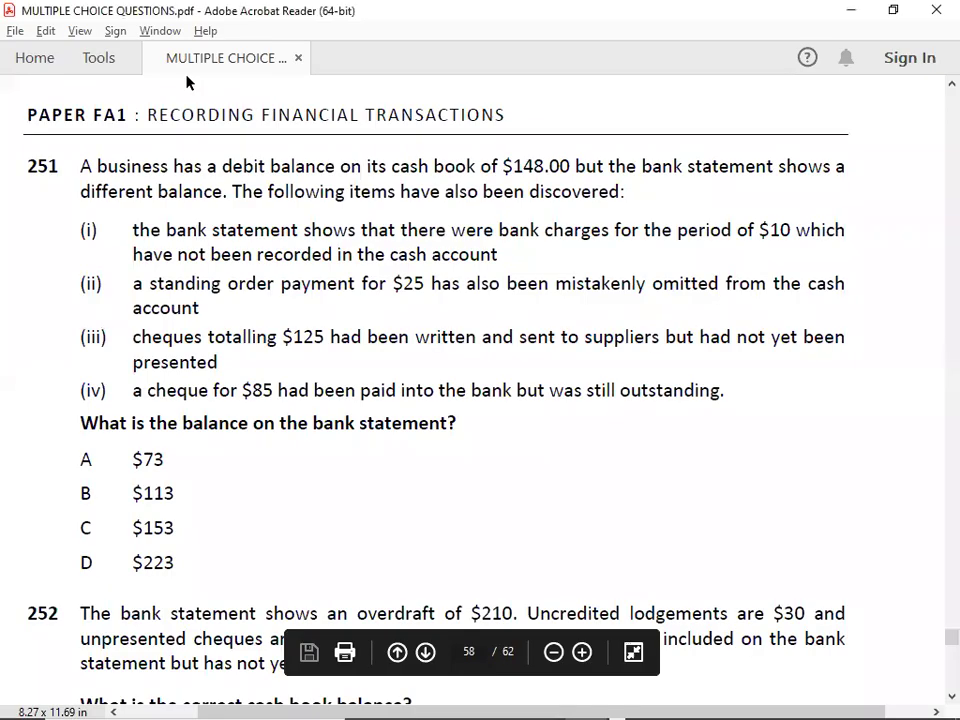
scroll(186, 82, "down", 3)
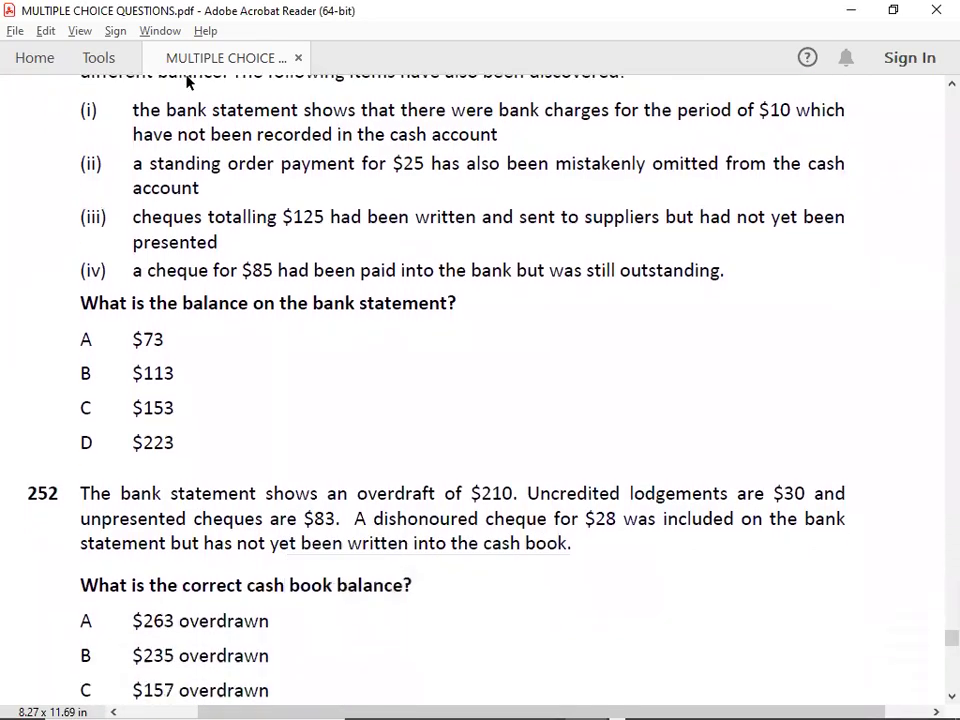
scroll(186, 82, "down", 5)
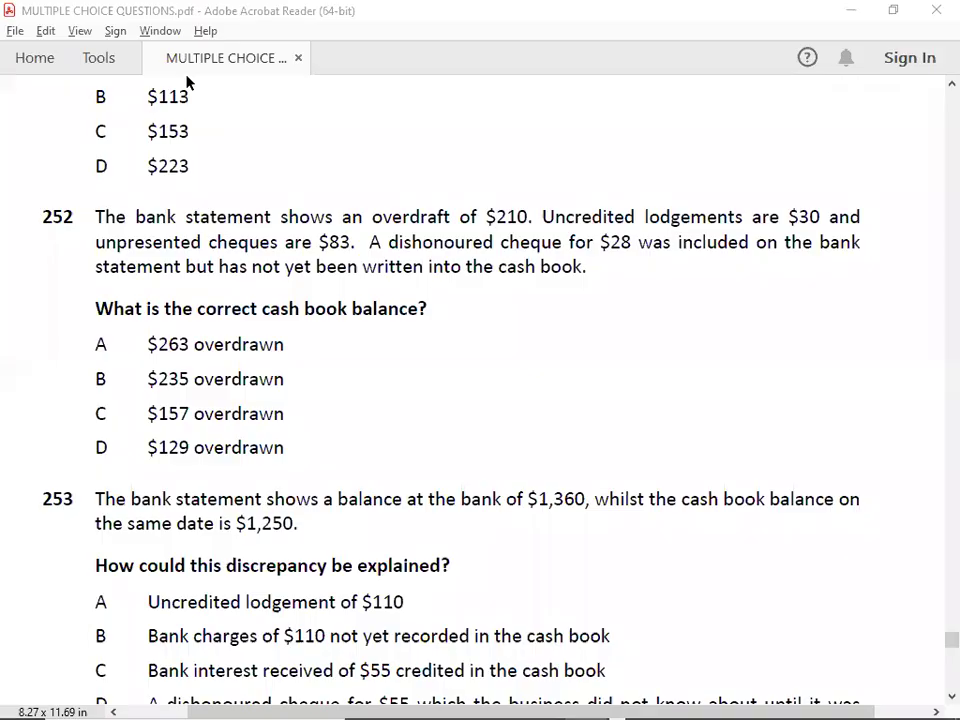
key("alt+Tab")
key("alt+Tab")
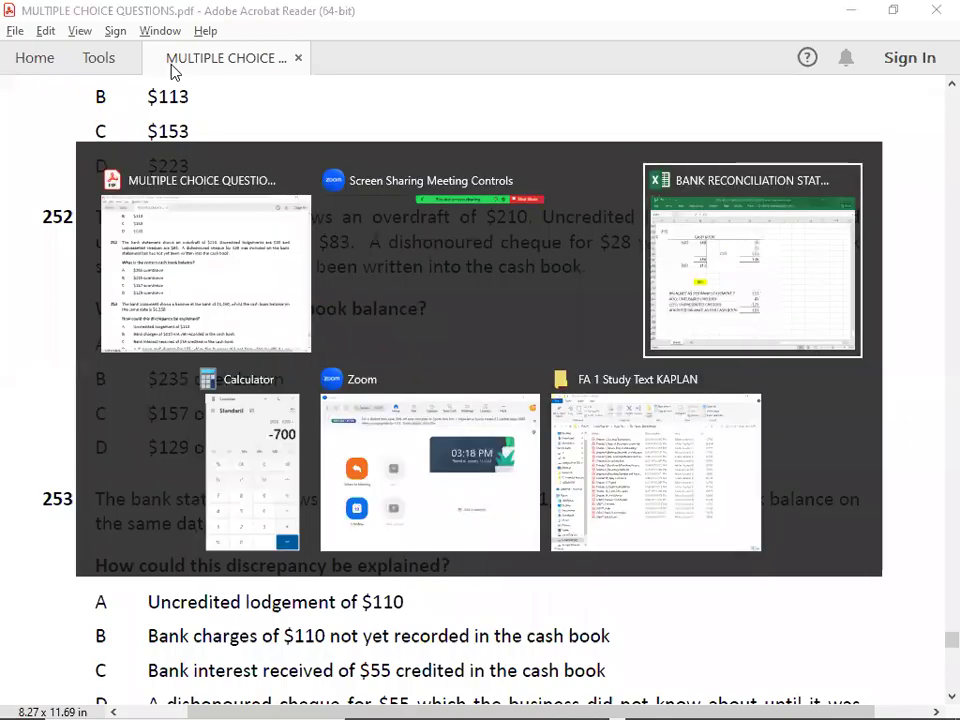
key("Down")
key("Down")
key("Down")
key("Down")
key("Down")
key("Down")
key("Down")
key("Down")
key("Down")
key("Down")
key("Down")
key("Down")
key("Down")
key("Down")
key("Down")
key("Down")
key("Down")
key("Down")
key("Down")
key("Down")
key("Up")
key("Up")
key("Up")
key("Up")
key("Up")
key("Up")
key("Up")
key("Up")
key("Up")
key("Up")
key("Up")
key("Up")
key("Down")
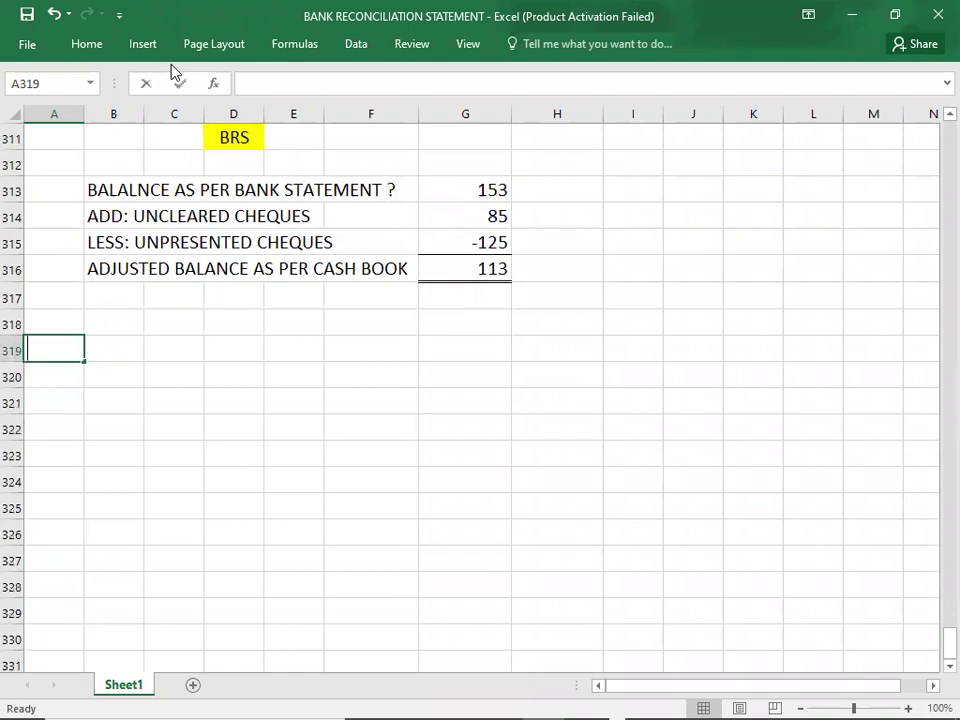
type("252")
key("Return")
Read question 252 in the PDF and review question 251's cash book and BRS balances for comparison
key("Down")
key("alt+Tab")
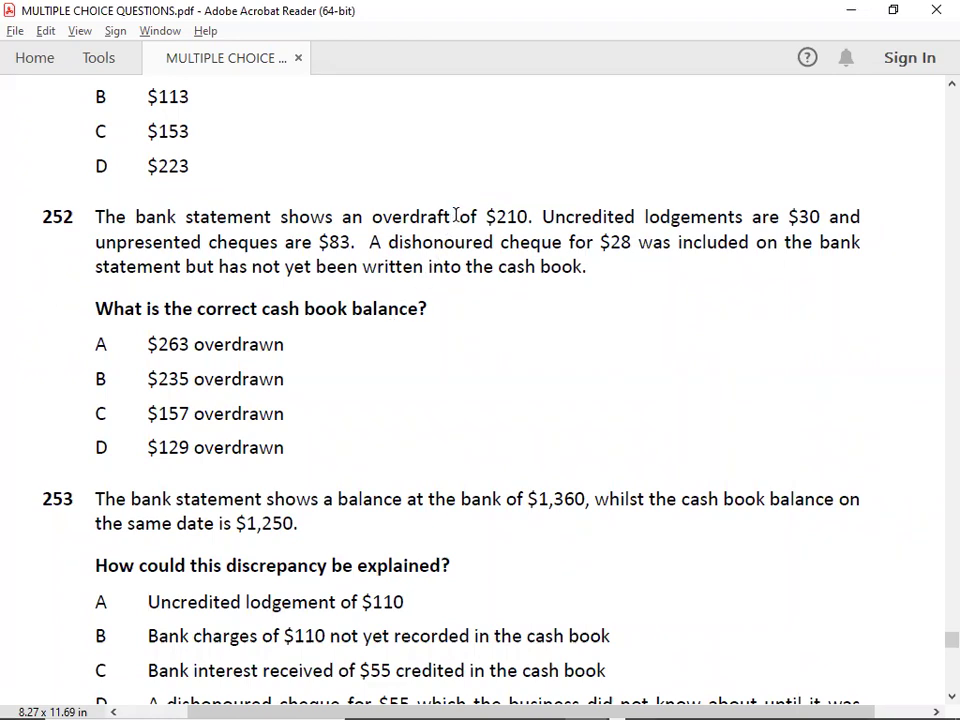
key("alt+Tab")
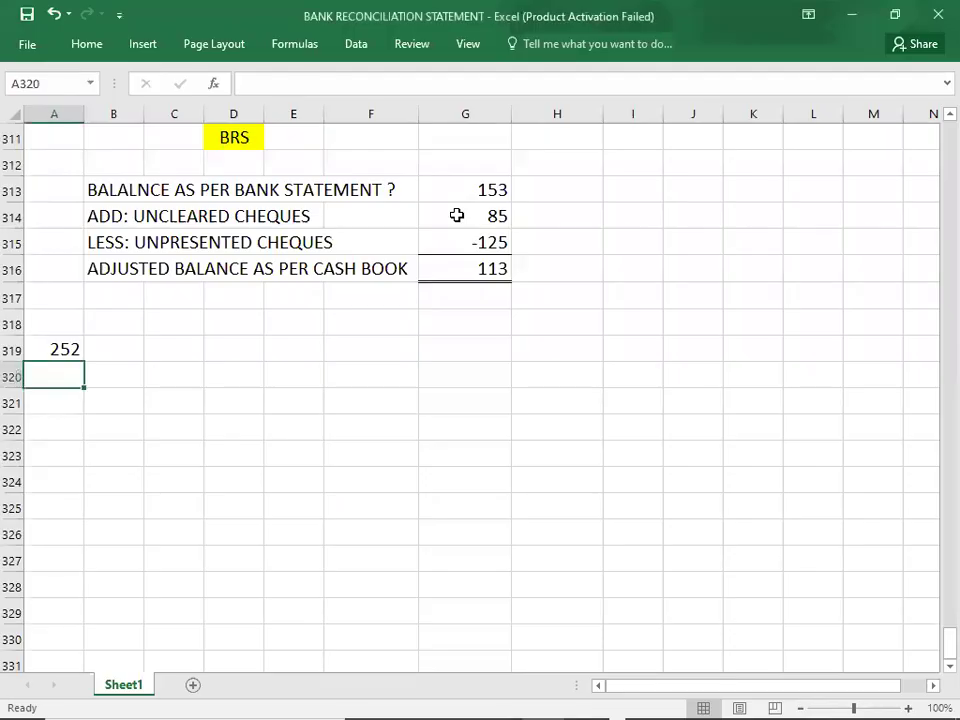
left_click(459, 262)
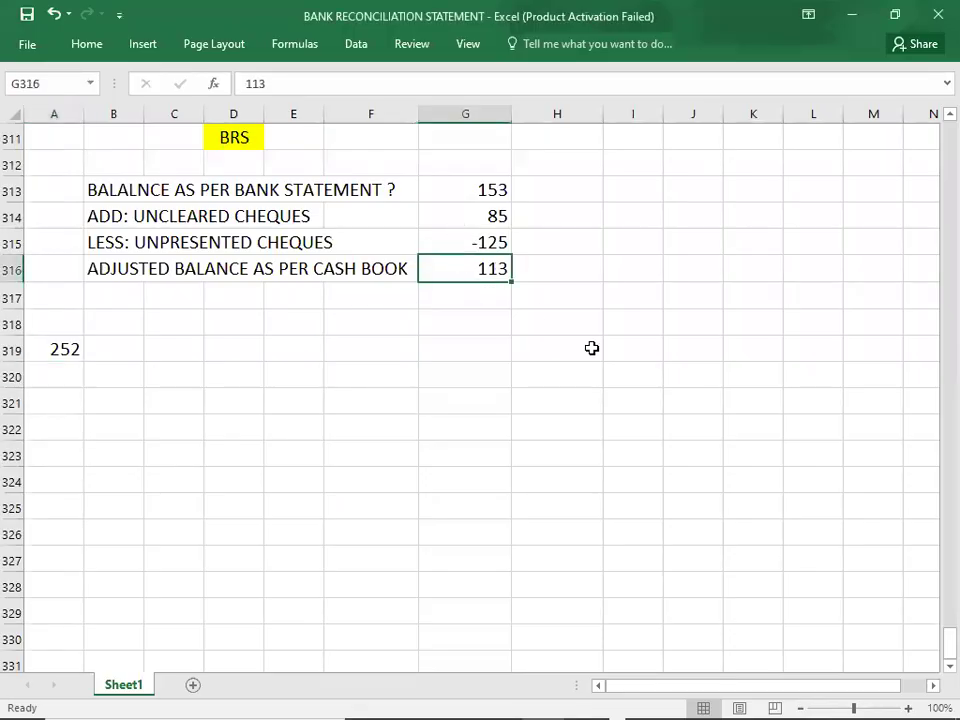
key("Up")
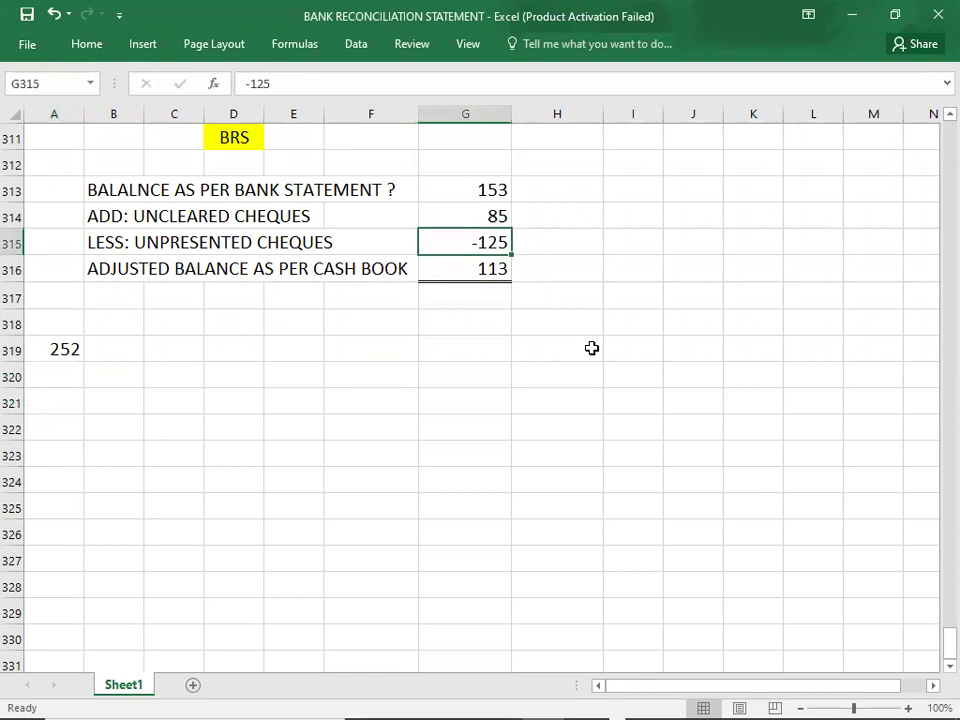
key("Up")
key("Up")
key("Up")
key("Up")
key("Up")
key("Up")
key("Up")
key("Up")
key("Up")
key("Up")
key("Up")
key("Up")
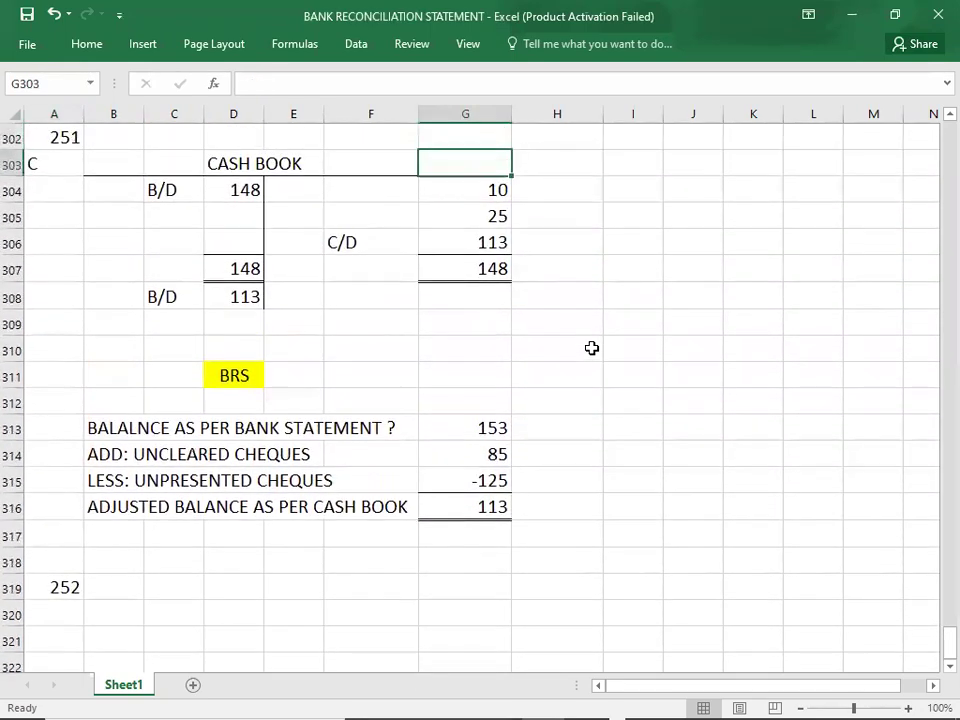
key("Down")
key("Down")
key("Down")
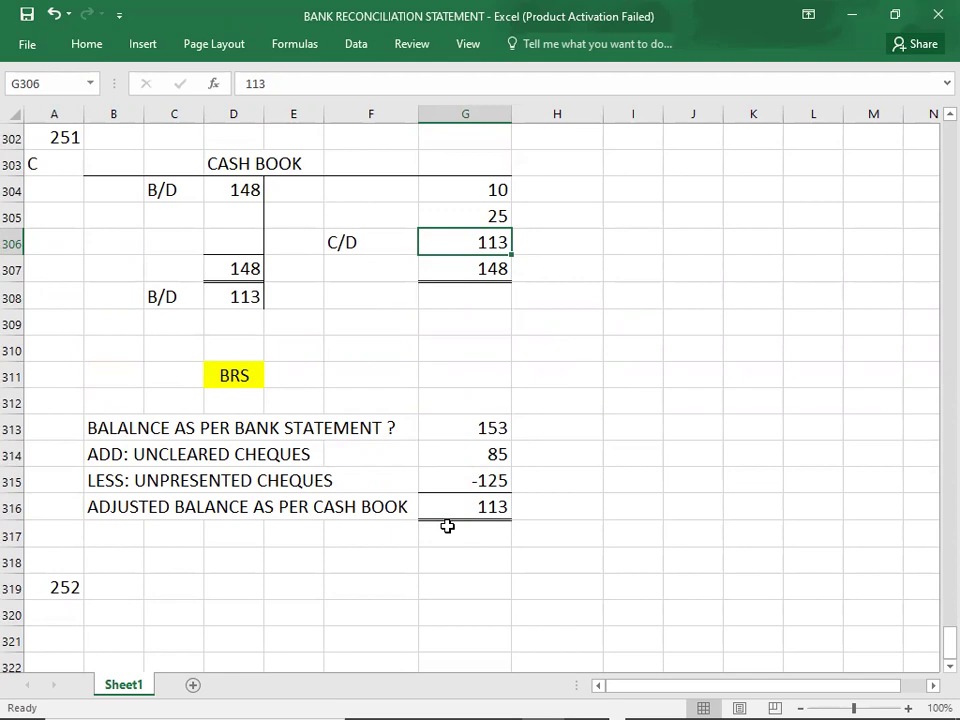
key("alt+Tab")
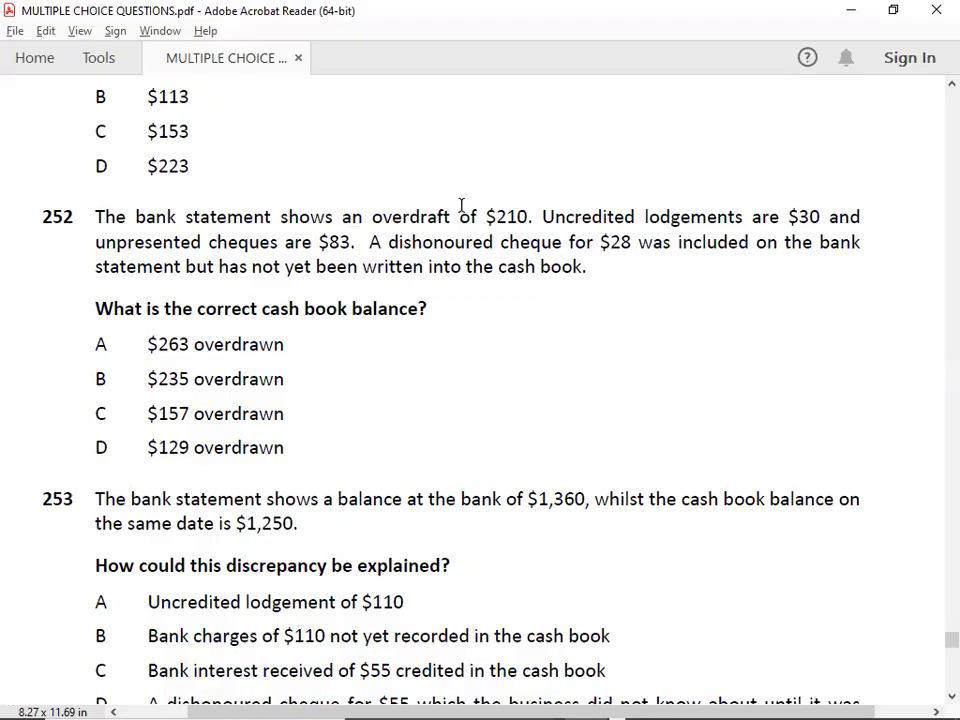
key("alt+Tab")
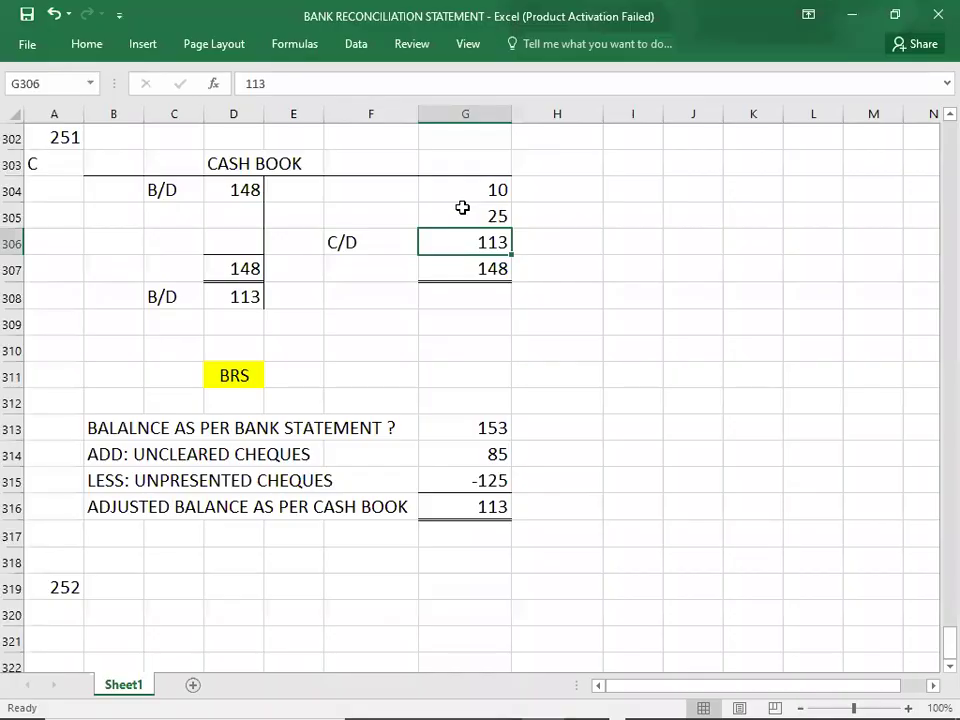
Copy question 251's BRS block B311:G316 and paste it at B320 under question 252
left_click(453, 432)
key("shift+Down")
key("shift+Down")
key("shift+Down")
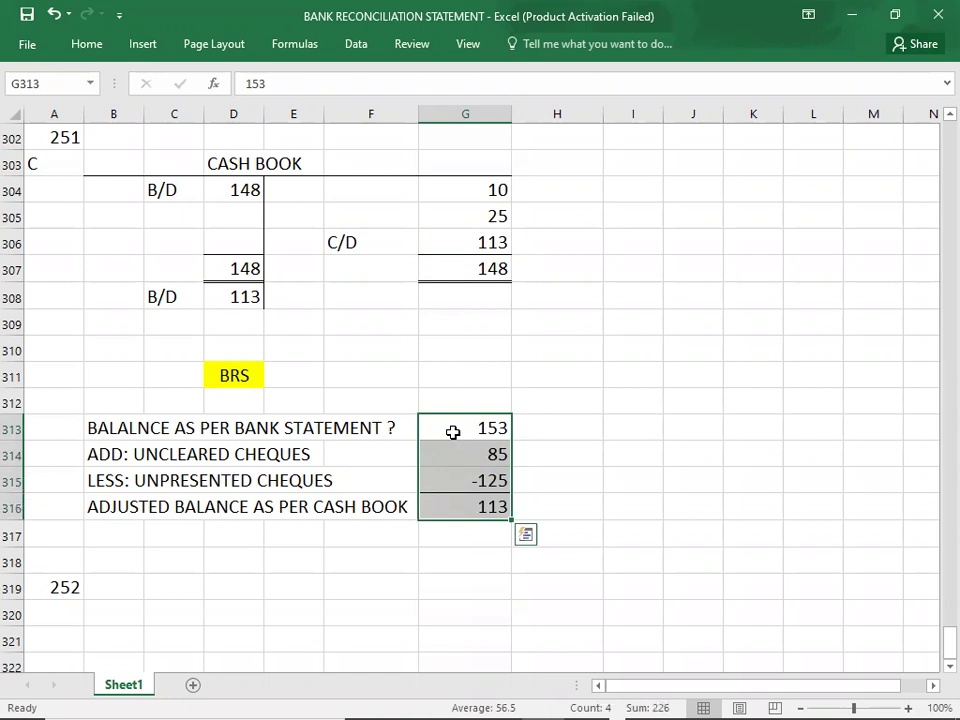
key("Left")
key("Left")
key("Left")
key("Left")
key("Left")
key("Up")
key("Up")
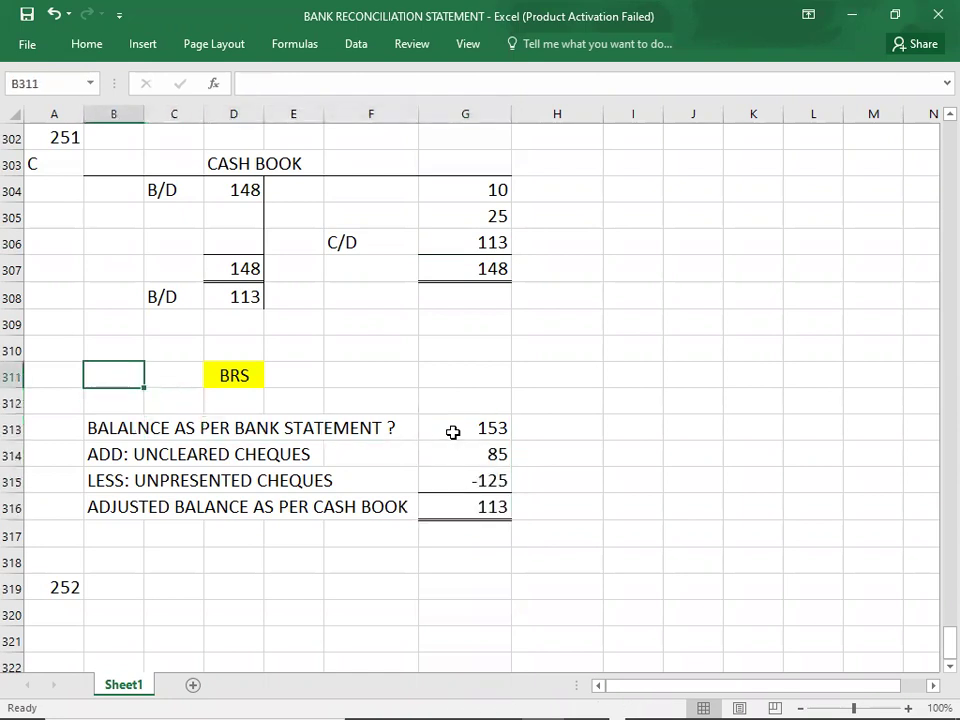
key("shift+Right")
key("shift+Right")
key("shift+Right")
key("shift+Right")
key("shift+Right")
key("shift+Down")
key("shift+Down")
key("shift+Down")
key("shift+Down")
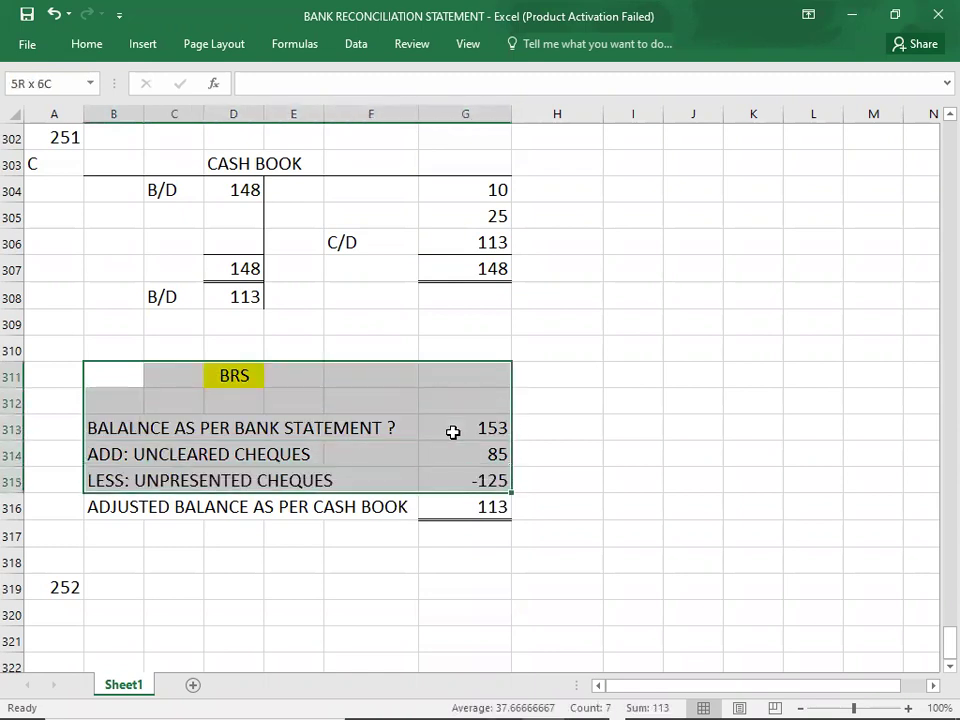
key("shift+Down")
key("ctrl+c")
key("Down")
key("Down")
key("Down")
key("Down")
key("Down")
key("Down")
key("Down")
key("Down")
key("Down")
key("ctrl+v")
Clear the copied amounts in G322:G325 of question 252's BRS
key("Down")
key("Down")
key("Down")
key("Down")
key("Down")
key("Down")
key("Down")
key("Down")
key("Down")
key("Down")
key("Down")
key("Down")
key("Down")
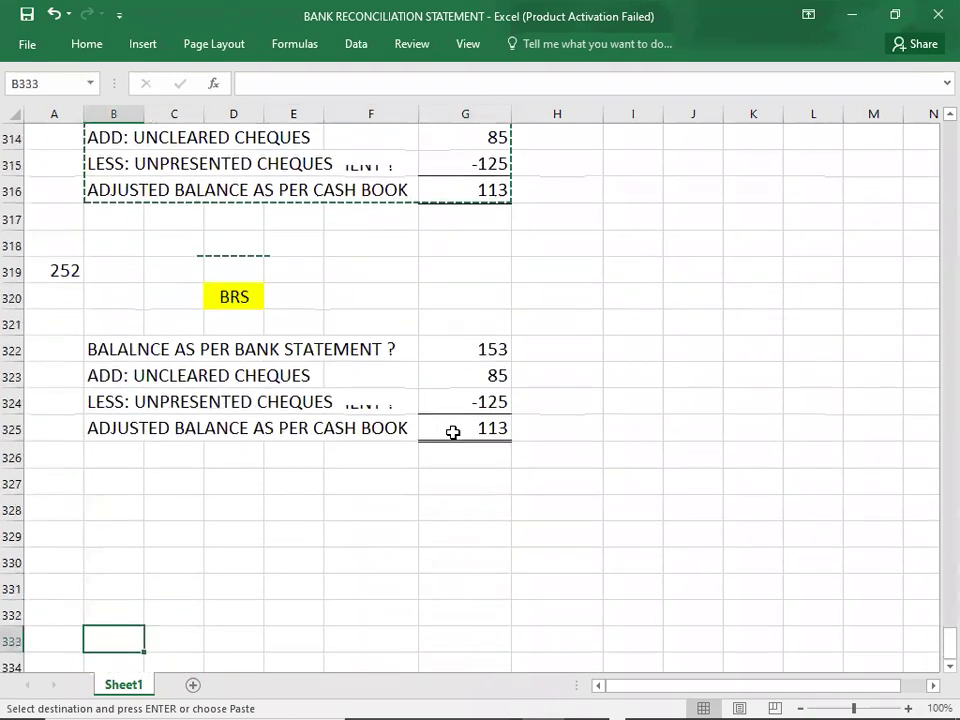
key("Down")
key("Down")
key("Down")
left_click(462, 272)
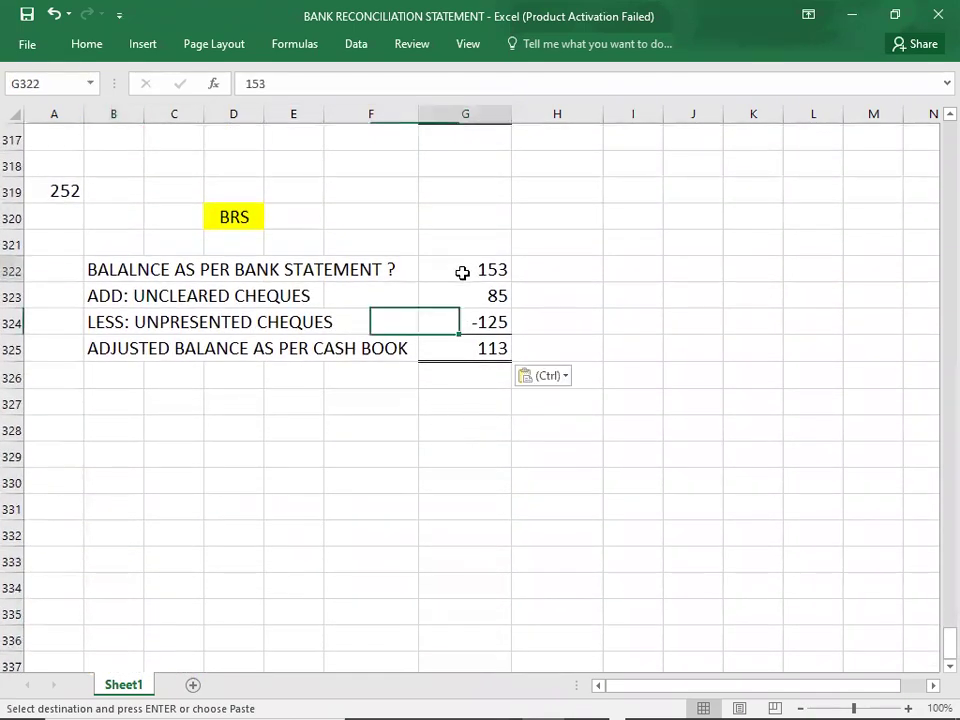
key("shift+Down")
key("shift+Down")
key("shift+Down")
key("Delete")
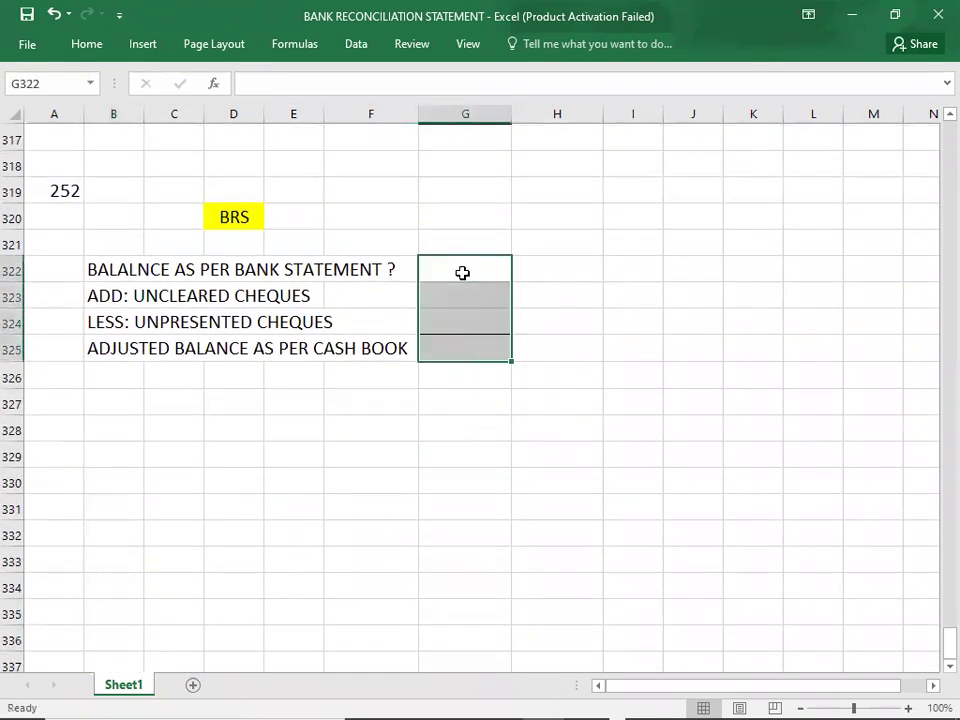
Remove the question mark from the bank statement balance label in B322
double_click(100, 273)
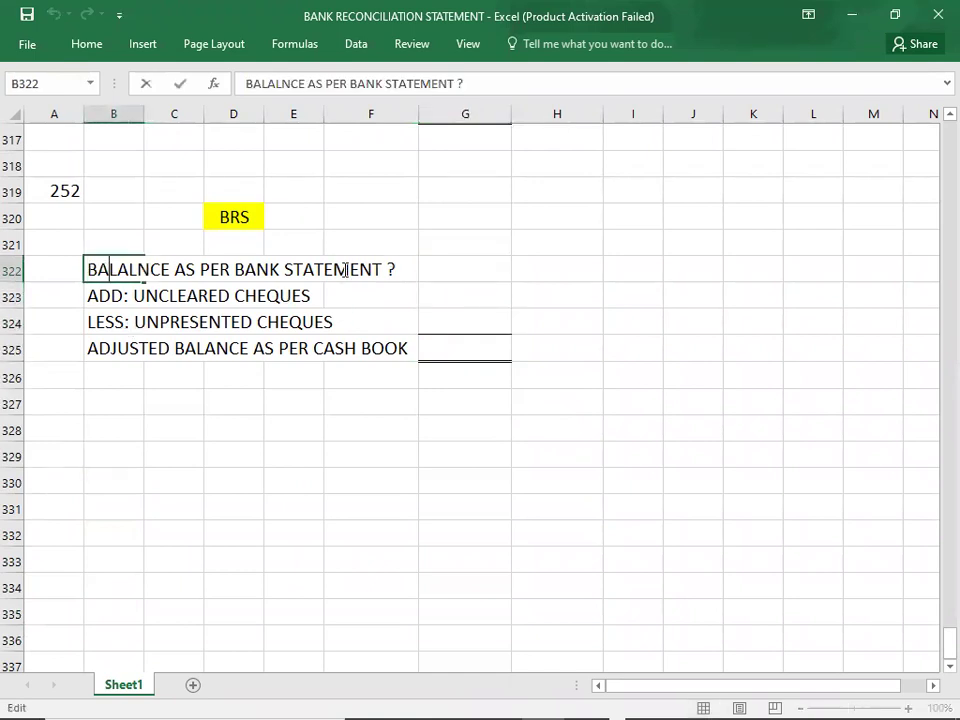
key("BackSpace")
key("Tab")
key("Tab")
key("Tab")
key("Tab")
key("Tab")
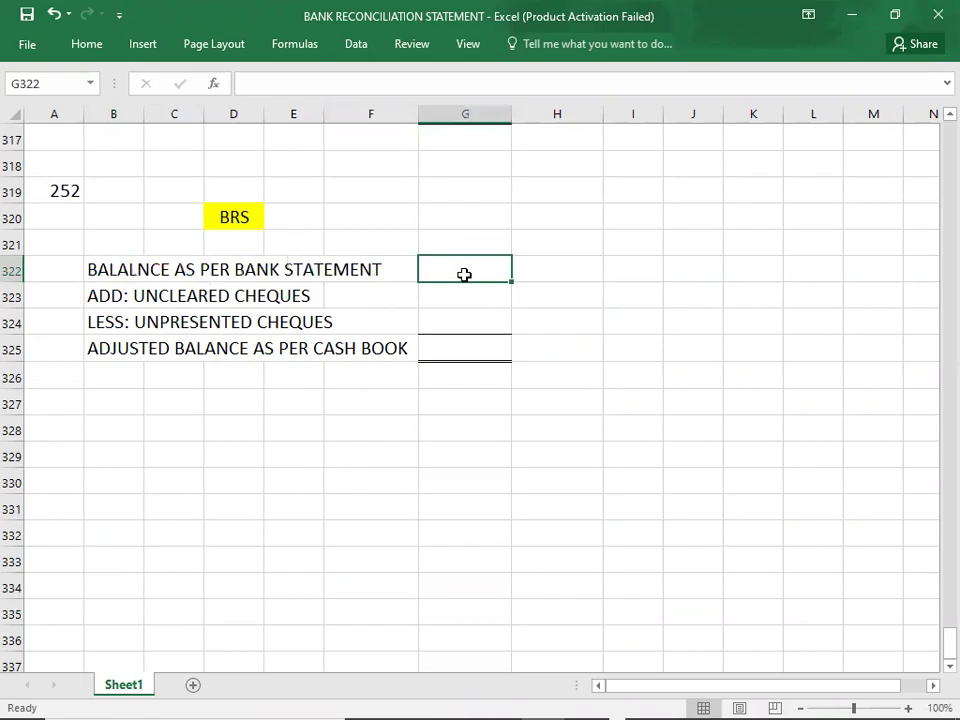
Check the overdraft in question 252 and enter -210 in G322 as the bank statement balance
key("alt+Tab")
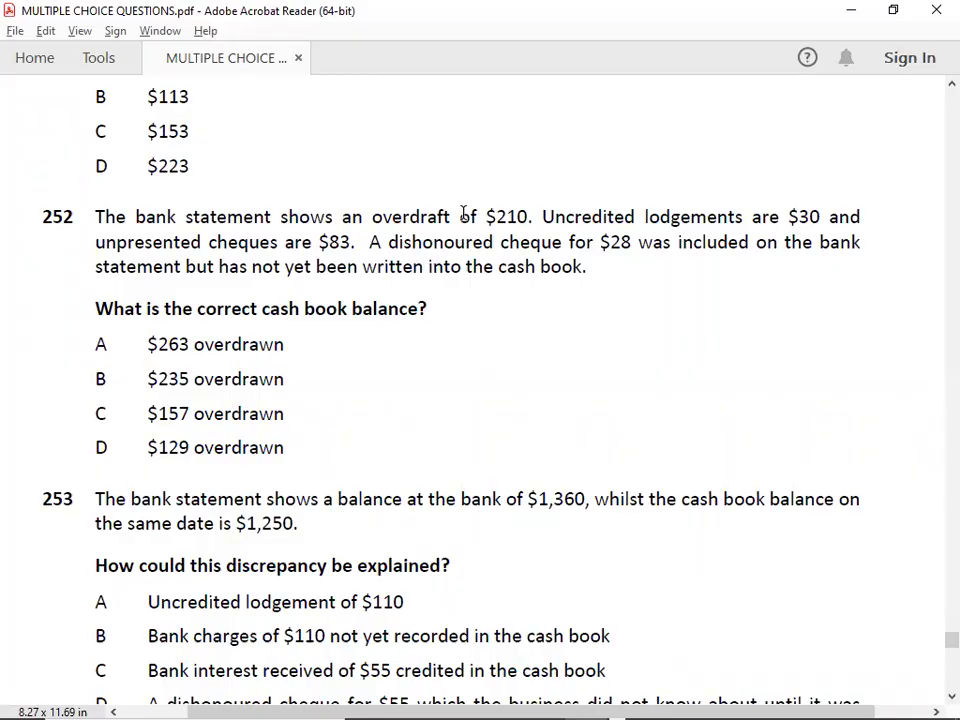
key("alt+Tab")
type("-210")
key("Return")
Check the uncredited lodgements in question 252 and enter 30 in G323 for uncleared cheques
key("alt+Tab")
key("Right")
key("Right")
key("Tab")
key("Tab")
key("Tab")
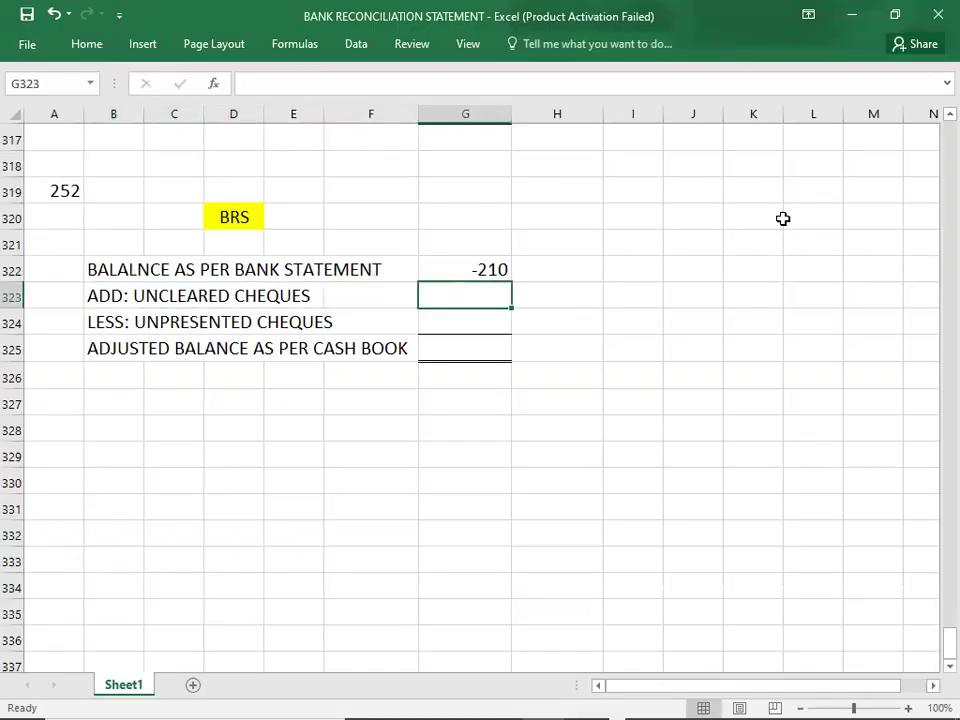
type("30")
key("Return")
Check the unpresented cheques in question 252 and enter -83 in G324
key("Right")
key("Right")
key("Right")
key("Right")
key("Right")
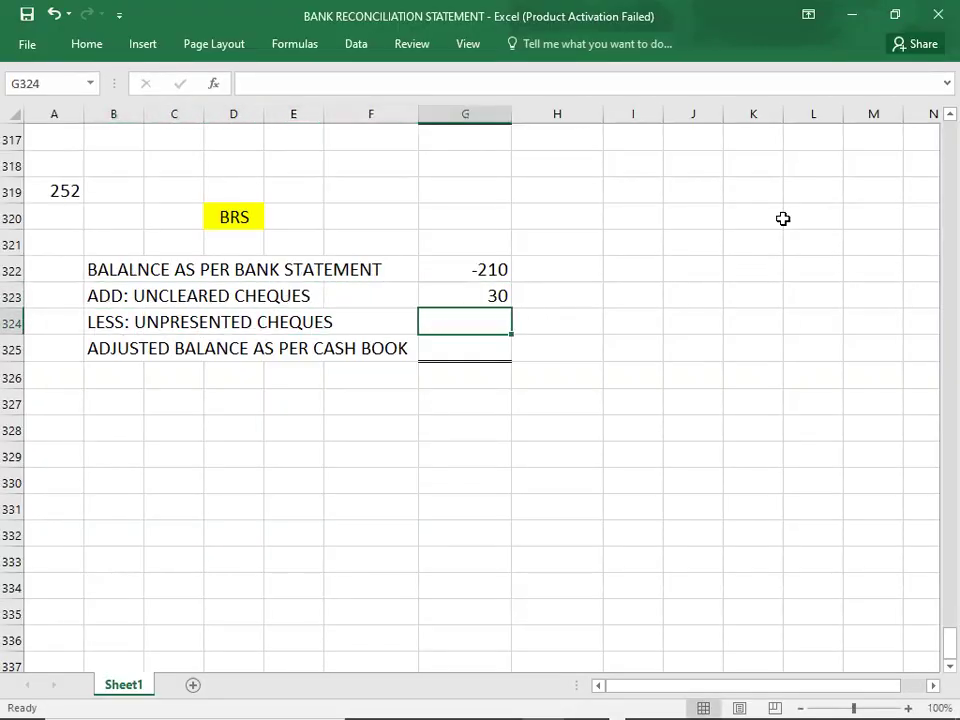
key("alt+Tab")
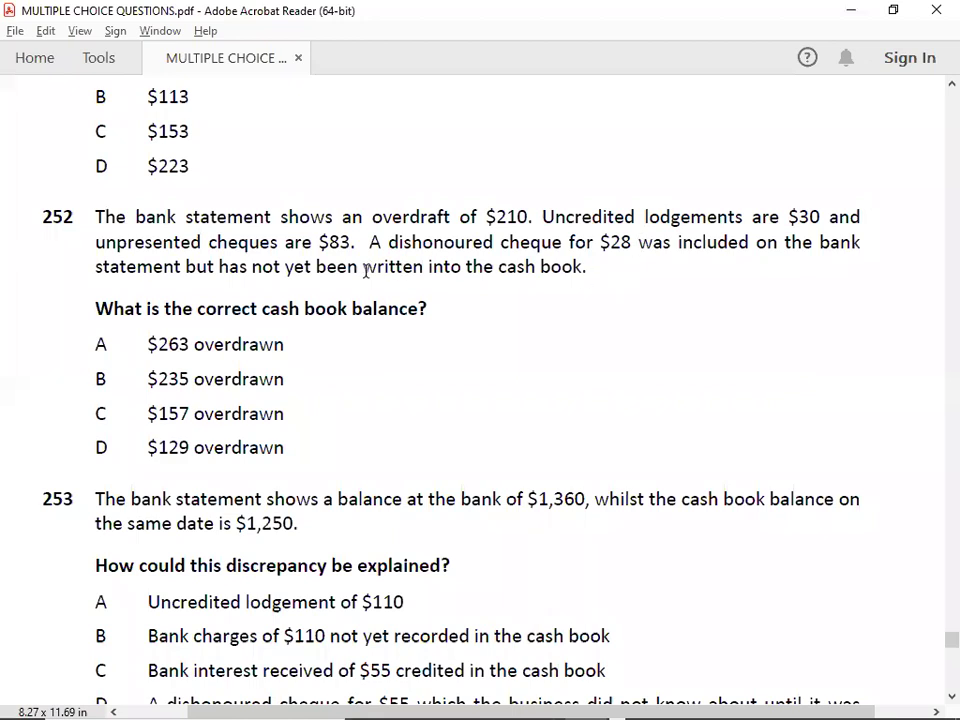
key("alt+Tab")
type("-83")
key("Return")
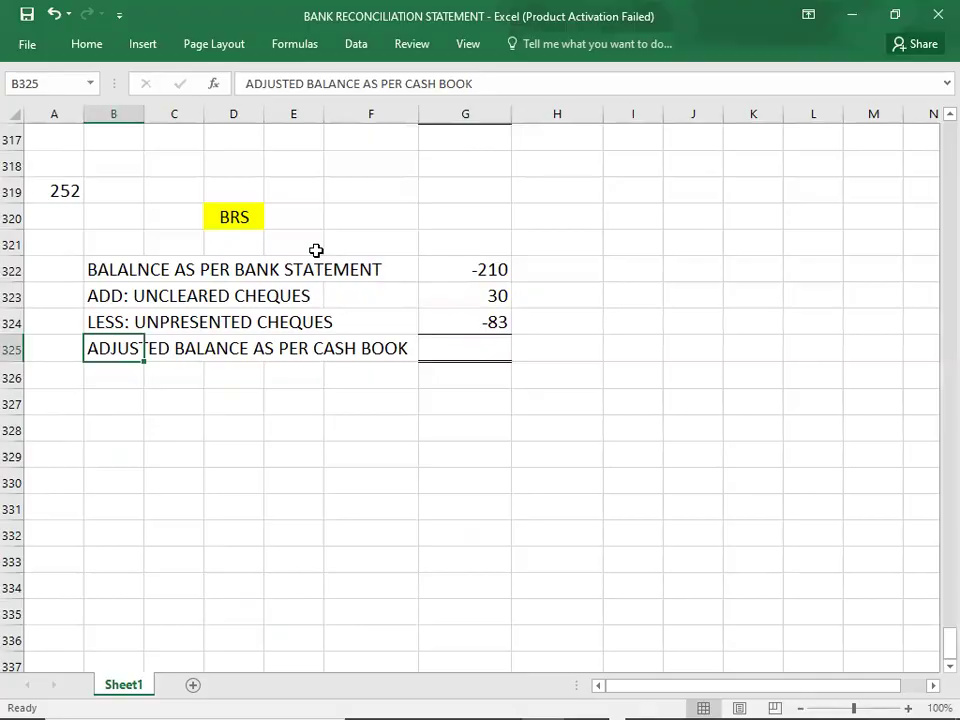
Reread the dishonoured cheque detail in question 252 and check the sum of the BRS amounts in G322:G324
key("alt+Tab")
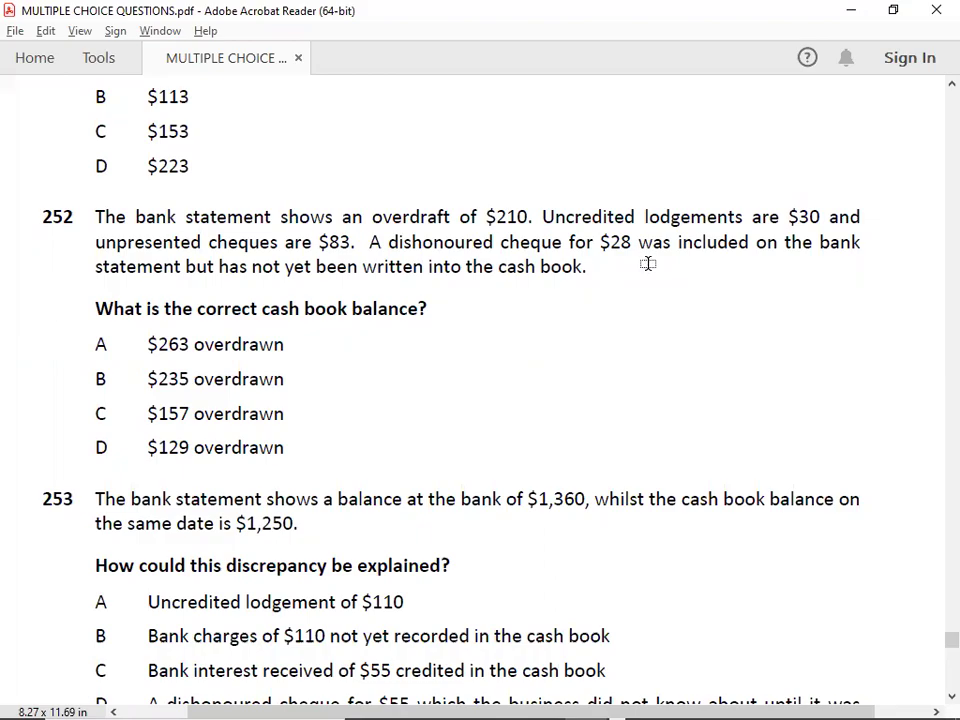
key("alt+Tab")
key("Right")
key("Right")
key("Right")
key("Right")
key("Right")
key("Right")
key("Up")
key("Up")
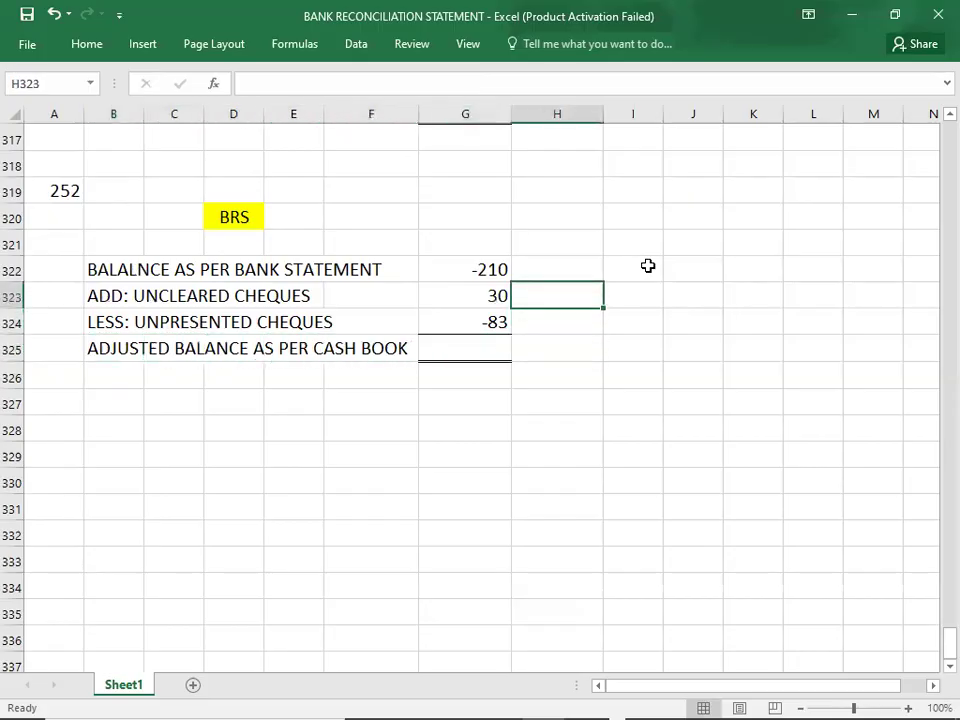
key("Up")
key("Left")
key("shift+Down")
key("shift+Down")
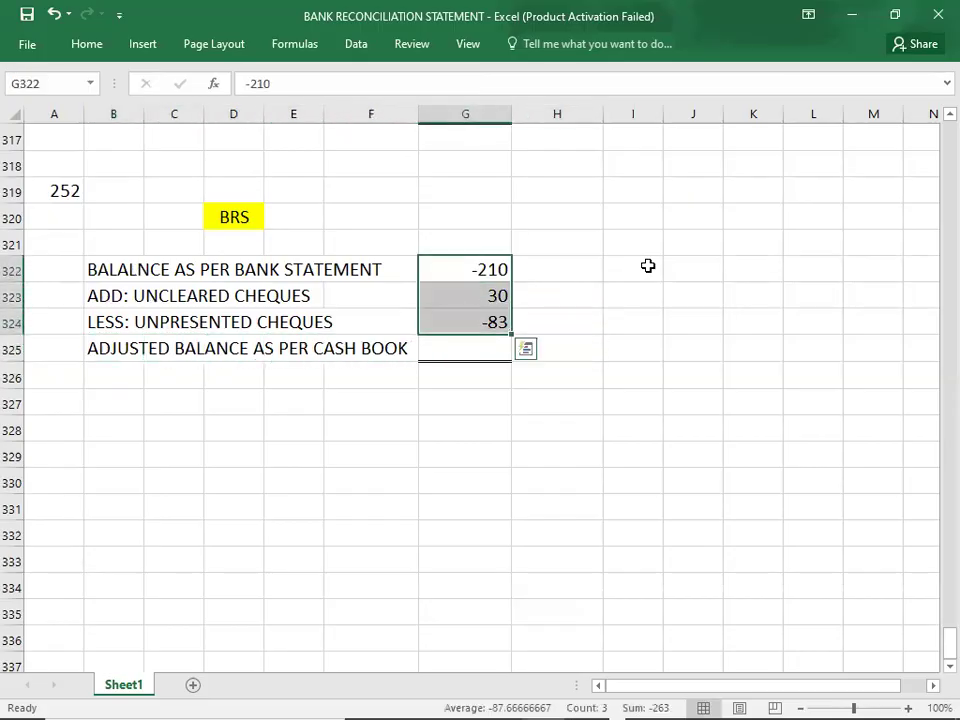
Enter -263 in G325 as the adjusted cash book balance and apply a top and double bottom border
key("Down")
key("Down")
key("Down")
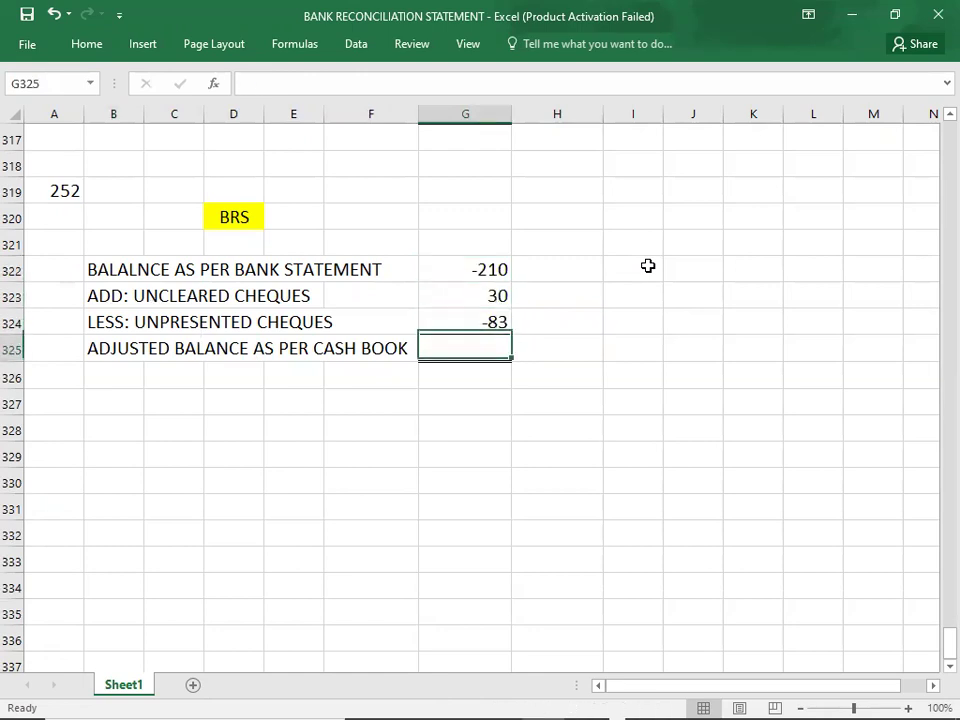
type("-263")
key("ctrl+Return")
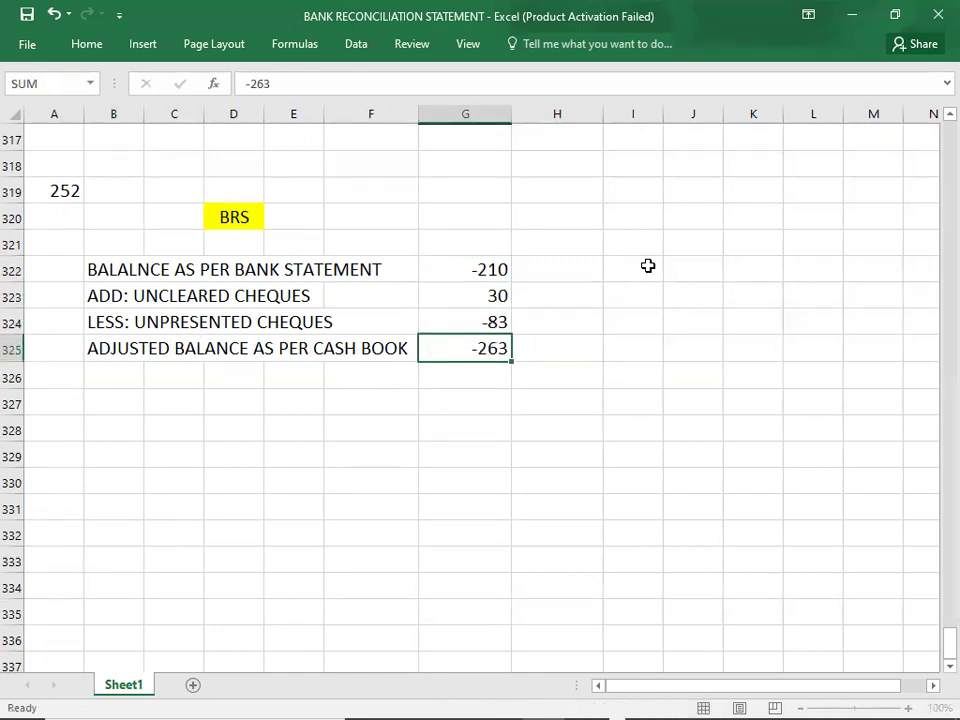
key("alt+h")
key("b")
key("u")
Compare the adjusted cash book balance with the PDF's options and enter A in A320 as question 252's answer
key("Down")
key("Down")
key("Left")
key("Left")
key("Left")
key("Left")
key("Left")
key("Left")
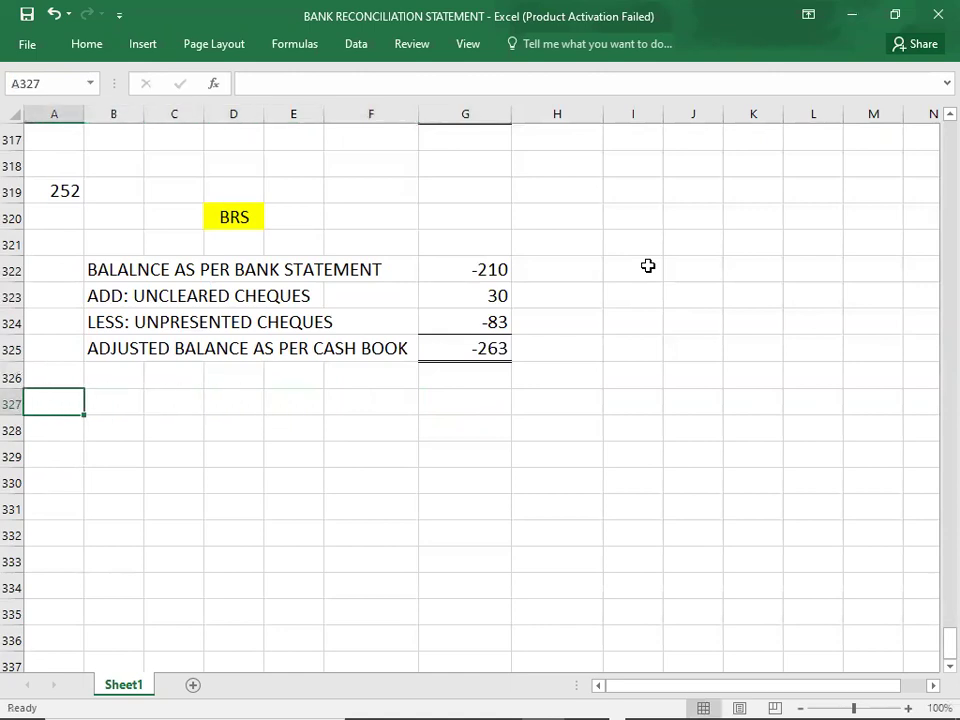
key("alt+Tab")
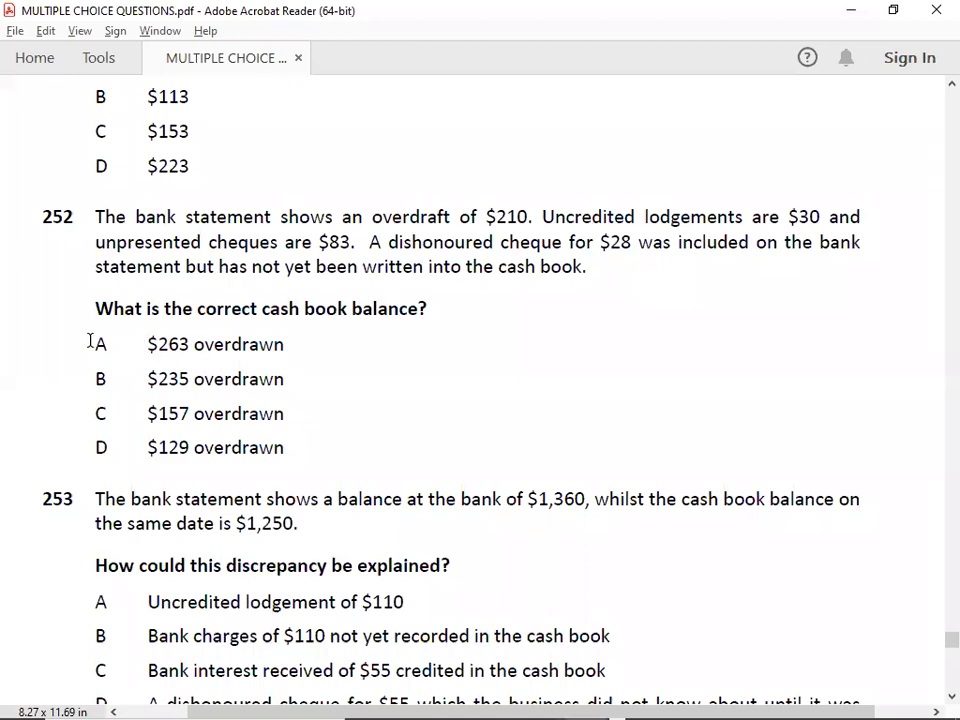
key("alt+Tab")
key("Up")
key("Up")
key("Up")
key("Up")
key("Up")
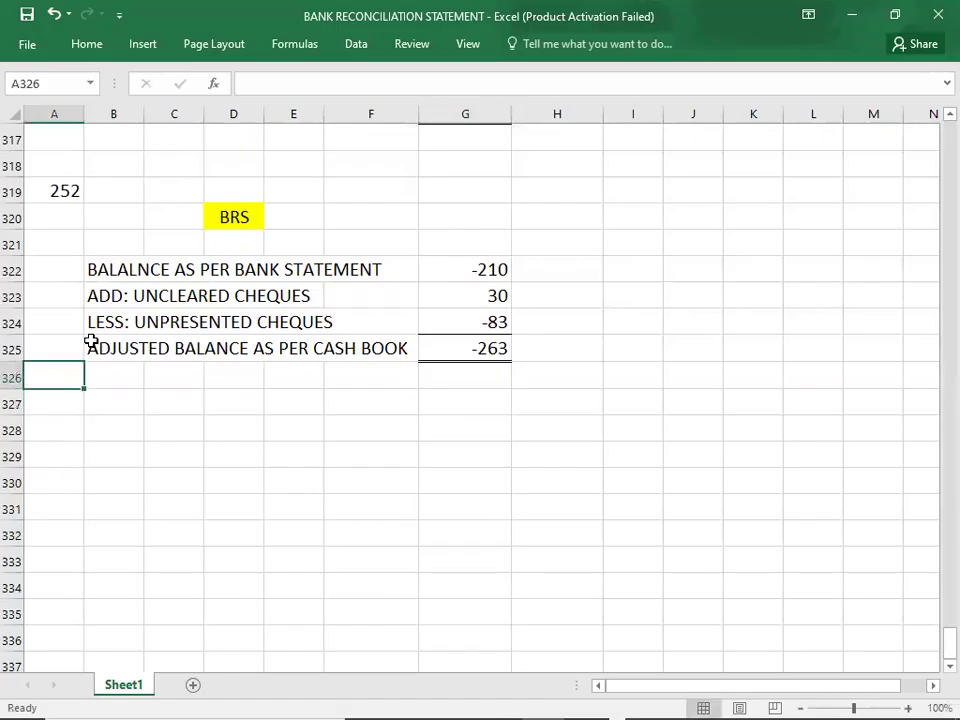
key("Up")
key("Up")
type("A")
key("Return")
Find question 253 in the PDF and enter 253 in A327 as the next question number
key("Down")
key("Down")
key("Down")
key("Down")
key("Down")
key("Down")
key("Down")
key("Up")
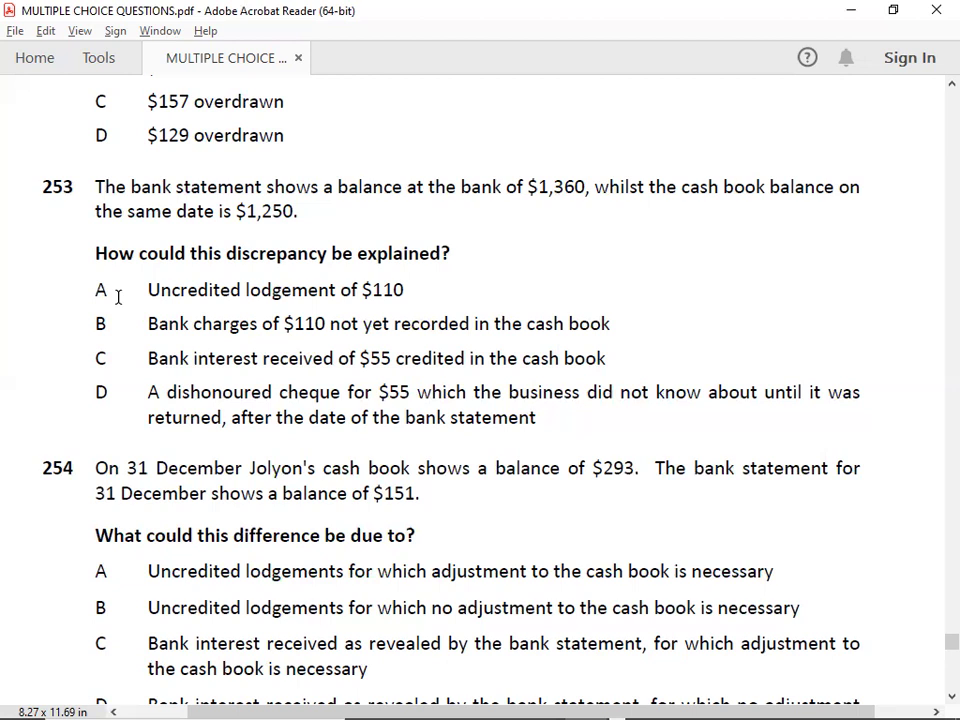
key("alt+Tab")
key("Tab")
key("Up")
key("Down")
key("Down")
key("Down")
key("alt+Tab")
key("alt+Tab")
type("253")
key("Return")
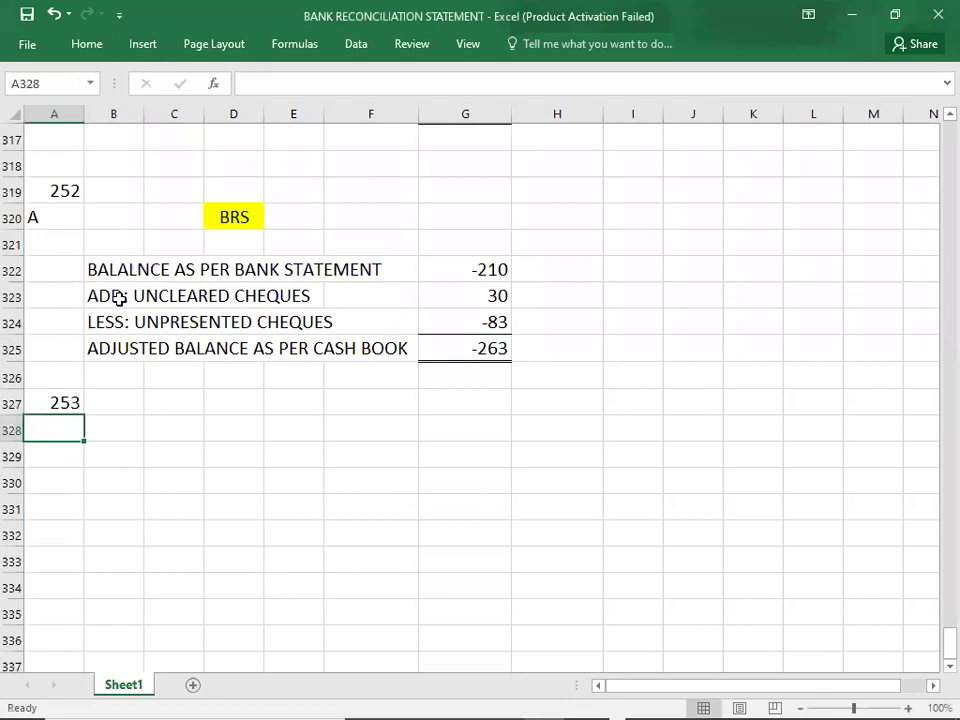
Copy question 251's cash book and BRS layout in B303:G317 and paste it at B328 under question 253
key("Right")
key("Up")
key("Up")
key("Up")
key("Up")
key("Up")
key("Up")
key("Up")
key("Up")
key("Up")
key("Up")
key("Up")
key("Up")
key("Up")
key("Up")
key("Up")
key("Up")
key("Up")
key("Up")
key("Up")
key("Up")
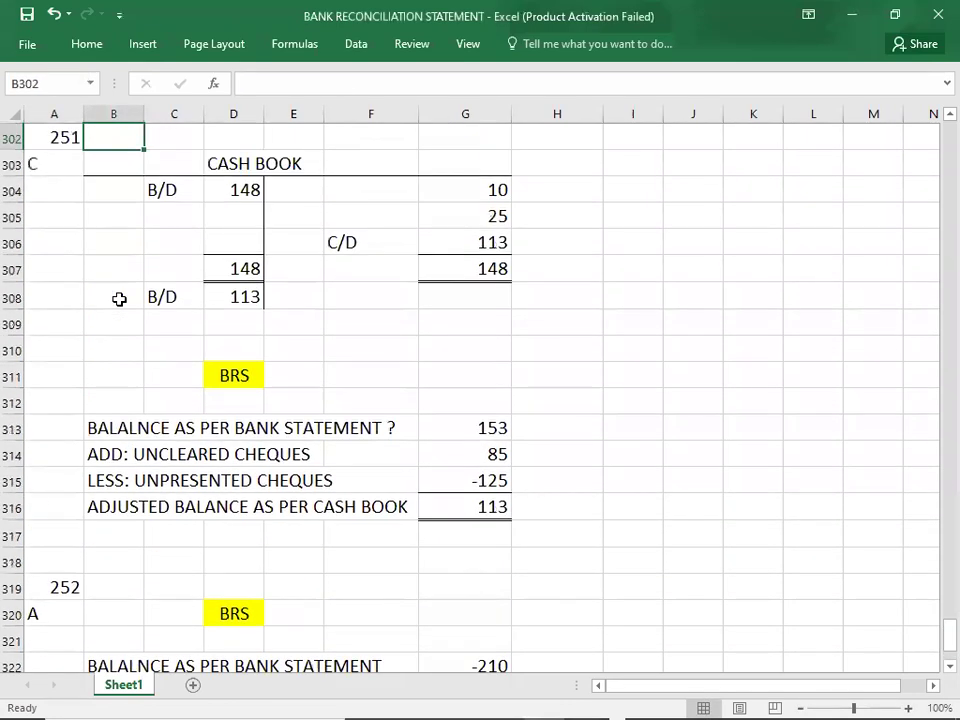
key("Up")
key("Down")
key("Down")
key("shift+Down")
key("shift+Down")
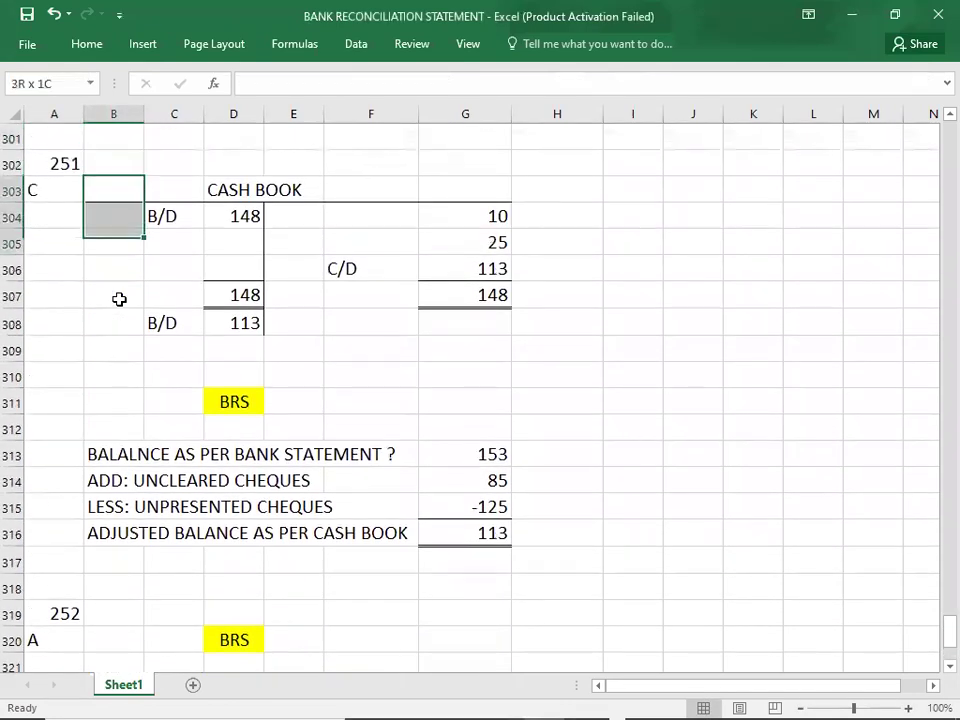
key("shift+Down")
key("shift+Down")
key("shift+Down")
key("shift+Down")
key("shift+Down")
key("shift+Down")
key("shift+Down")
key("shift+Down")
key("shift+Down")
key("shift+Down")
key("shift+Down")
key("shift+Down")
key("shift+Right")
key("shift+Right")
key("shift+Right")
key("shift+Right")
key("shift+Right")
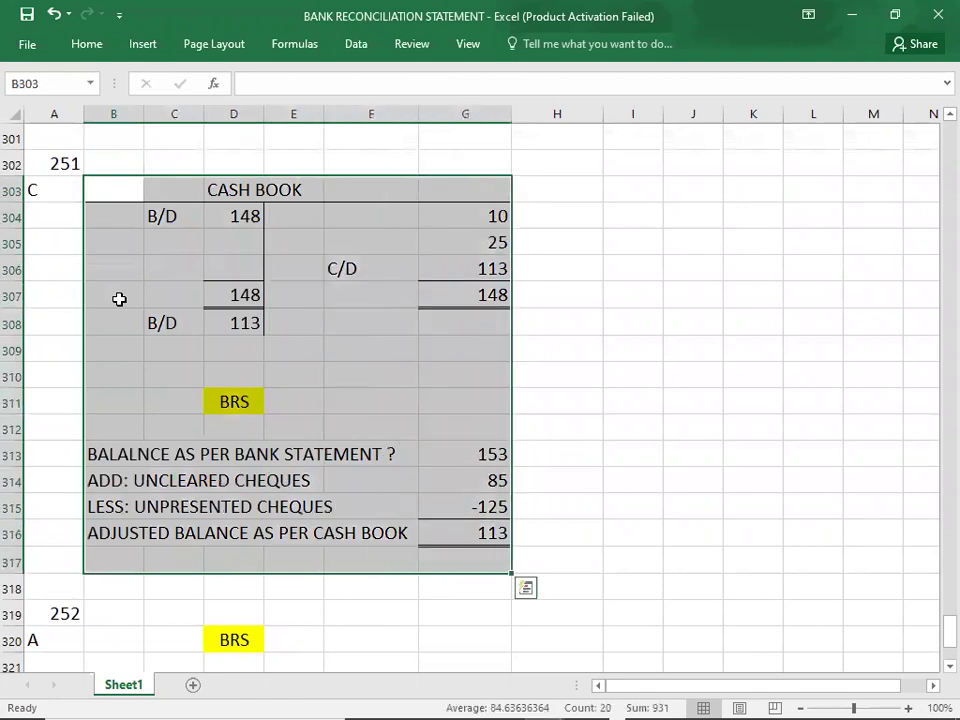
key("ctrl+c")
key("Down")
key("Down")
key("Down")
key("Down")
key("Down")
key("Down")
key("Down")
key("Down")
key("Down")
key("Down")
key("Down")
key("Down")
key("Down")
key("Down")
key("Down")
key("Down")
key("Down")
key("Down")
key("Down")
key("Down")
key("Down")
key("Down")
key("Down")
key("Down")
key("Down")
key("Down")
key("Up")
scroll(119, 299, "down", 1)
key("Down")
key("Up")
key("Up")
key("Up")
key("Up")
key("Up")
key("Up")
key("Up")
key("Up")
key("Up")
key("Up")
key("Up")
key("Up")
key("Up")
key("Up")
key("Up")
key("Up")
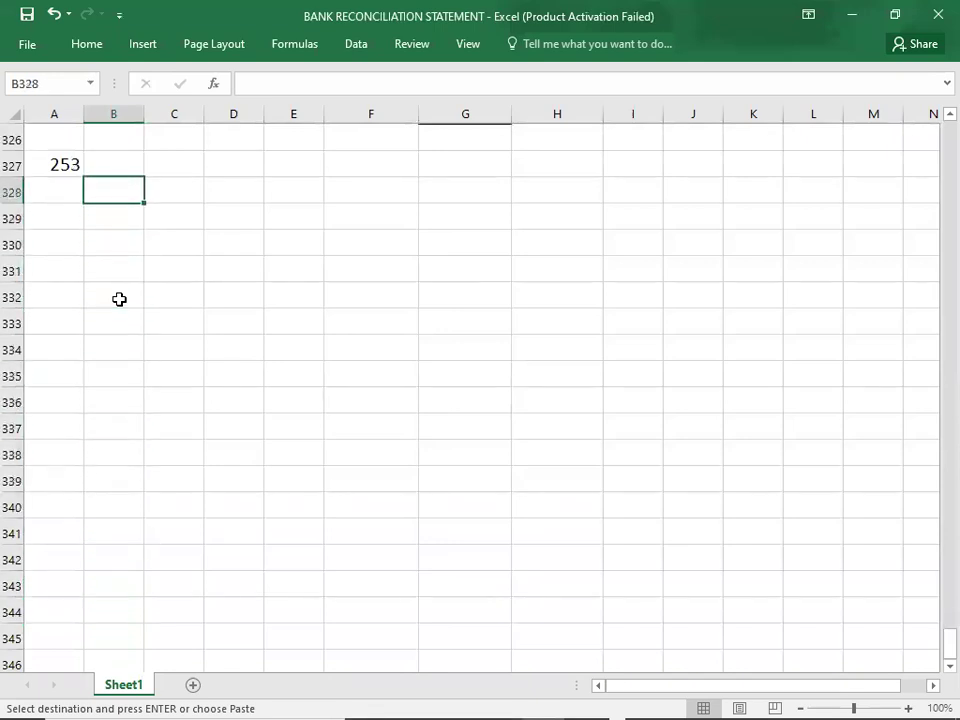
key("ctrl+v")
Clear the copied cash book labels and amounts in C329:H333, keeping the account's borders
key("Down")
key("Right")
key("shift+Right")
key("shift+Right")
key("shift+Right")
key("shift+Right")
key("shift+Right")
key("shift+Down")
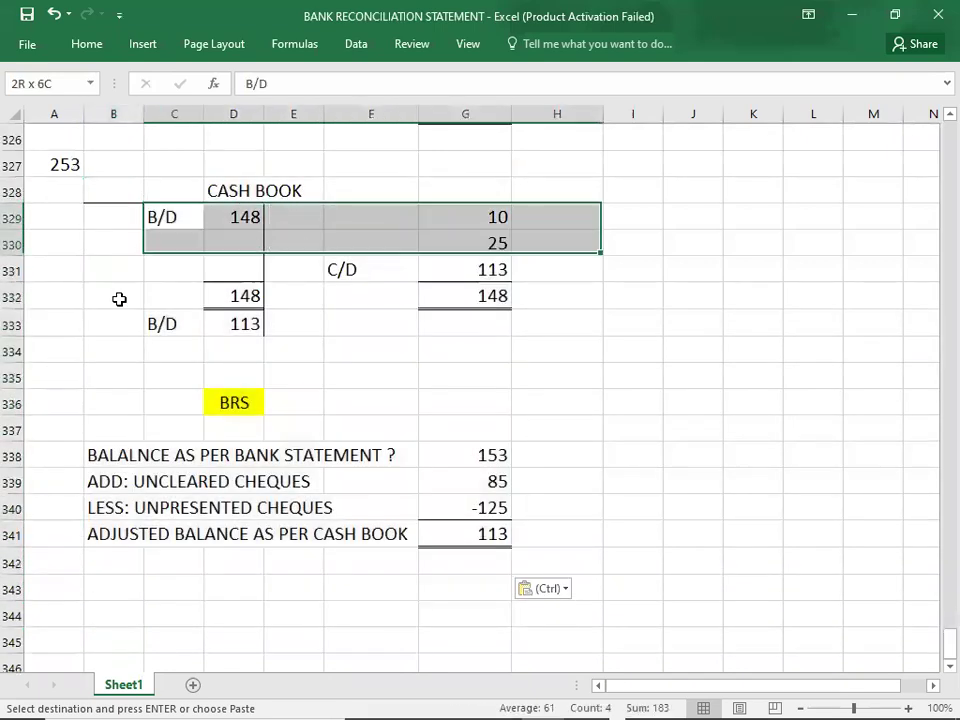
key("shift+Down")
key("shift+Down")
key("shift+Down")
key("Delete")
Clear the copied BRS amounts in G338:G341 while keeping the row labels
key("Down")
key("Down")
key("Down")
key("Down")
key("Down")
key("Down")
key("Down")
key("Down")
key("Down")
key("Right")
key("Right")
key("Right")
key("Right")
key("Right")
key("shift+Left")
key("shift+Down")
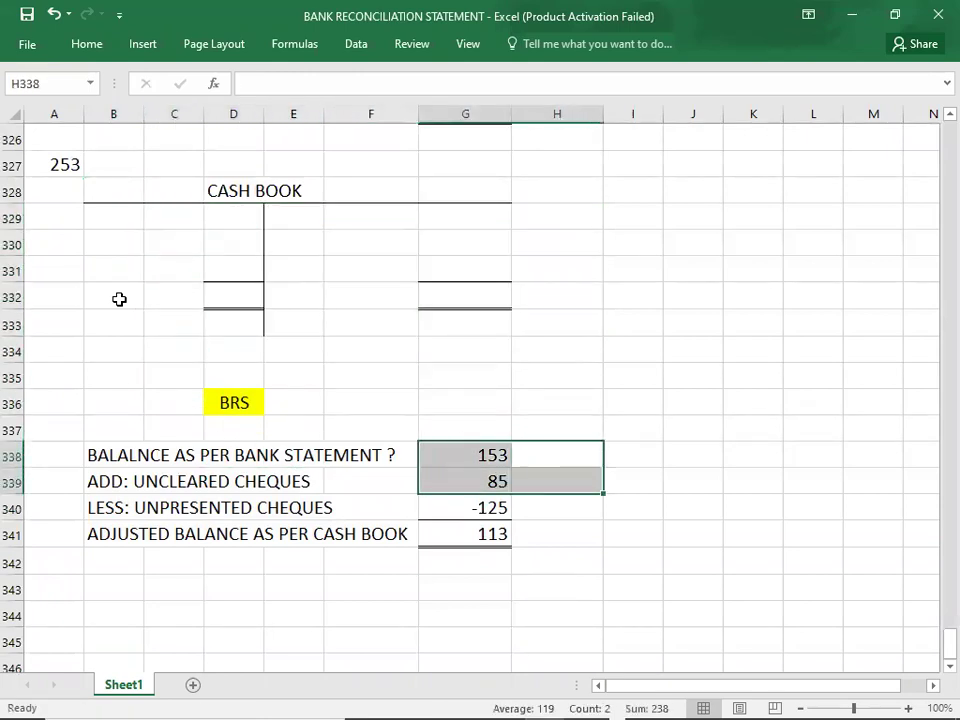
key("shift+Down")
key("shift+Down")
key("Delete")
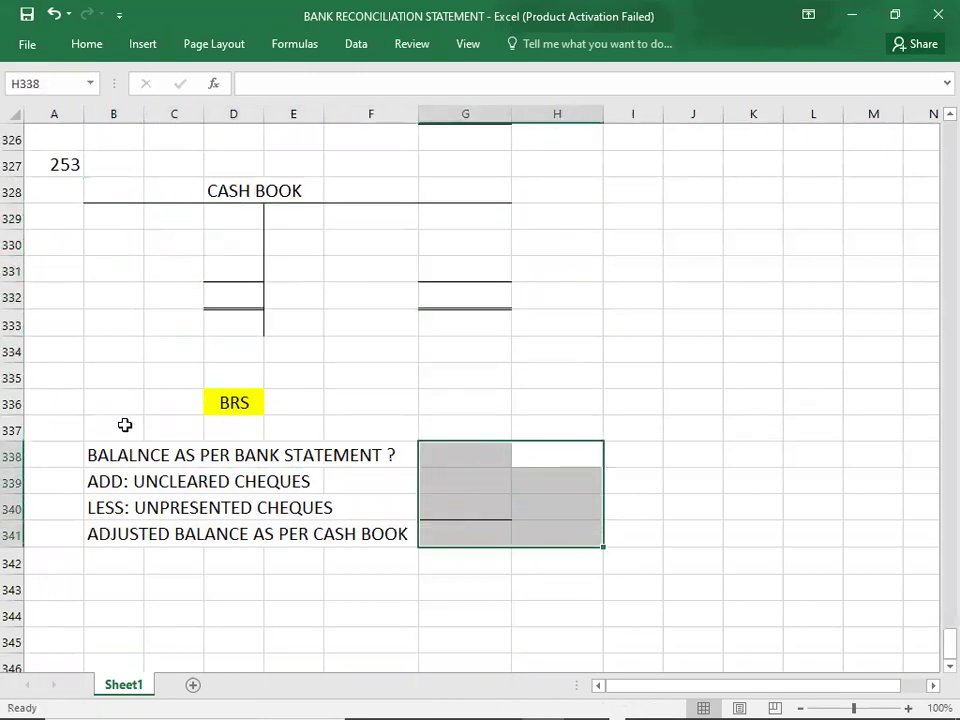
Remove the question mark from the bank statement balance label in B338
double_click(88, 454)
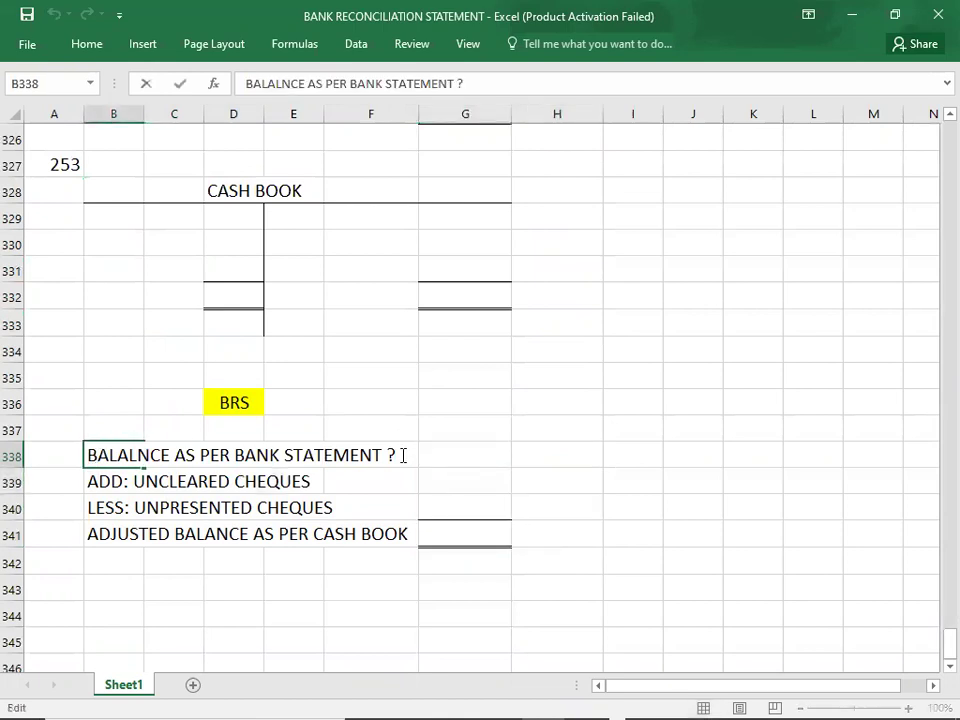
key("BackSpace")
key("BackSpace")
key("ctrl+Return")
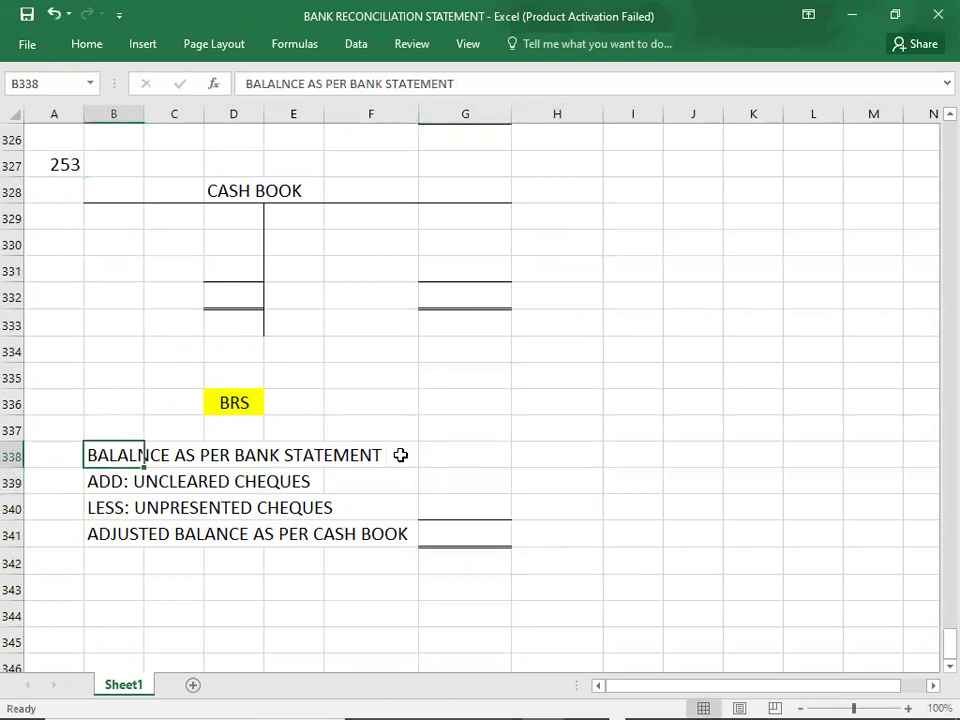
Check question 253's cash book balance in the PDF and enter B/D in C329 with 1250 in D329
left_click(164, 210)
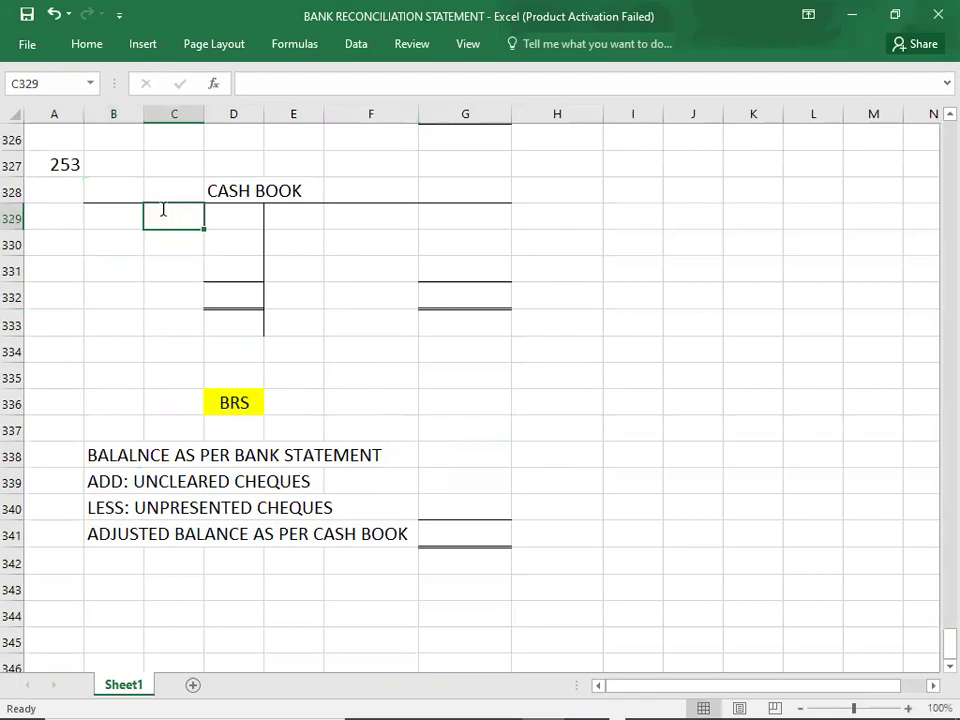
key("alt+Tab")
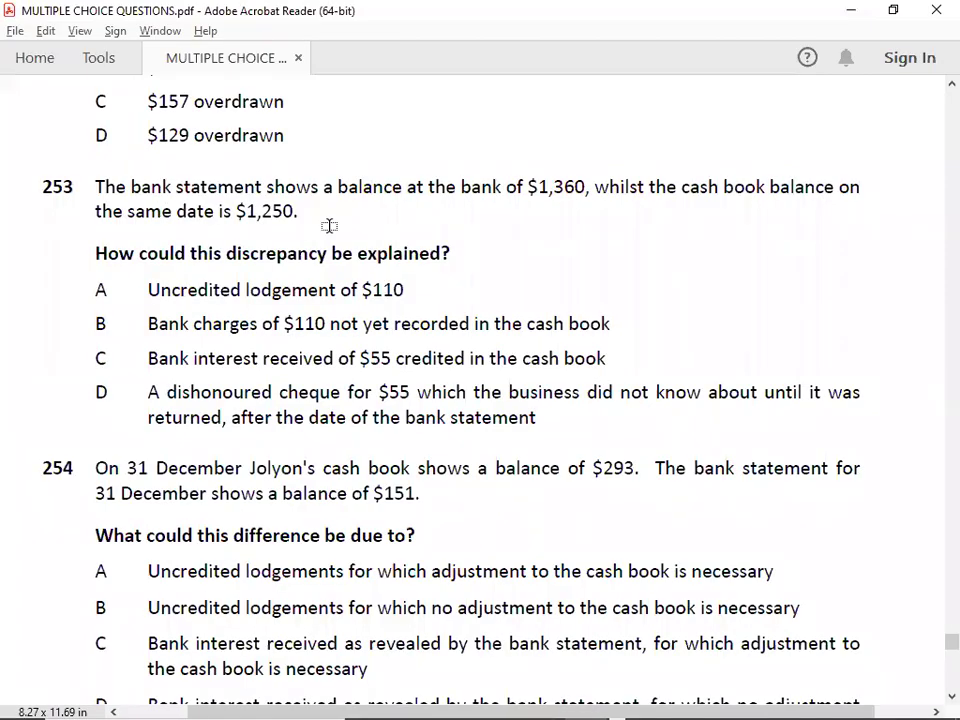
key("alt+Tab")
type("B/D")
key("Tab")
type("1250")
key("Return")
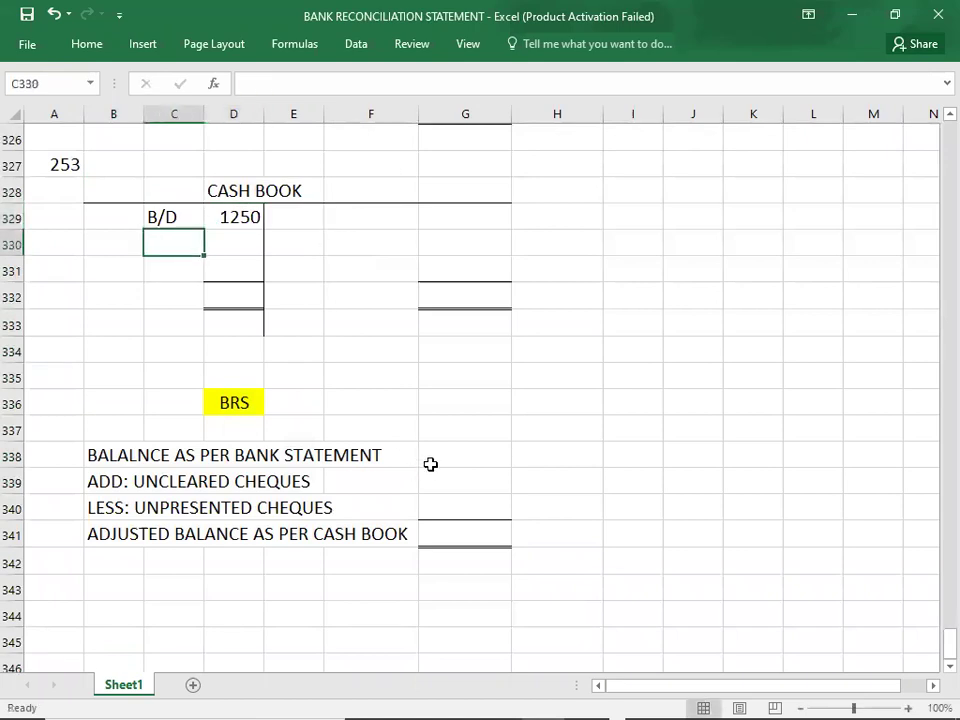
Check question 253's bank statement balance in the PDF and enter 1360 in G338
left_click(452, 458)
key("alt+Tab")
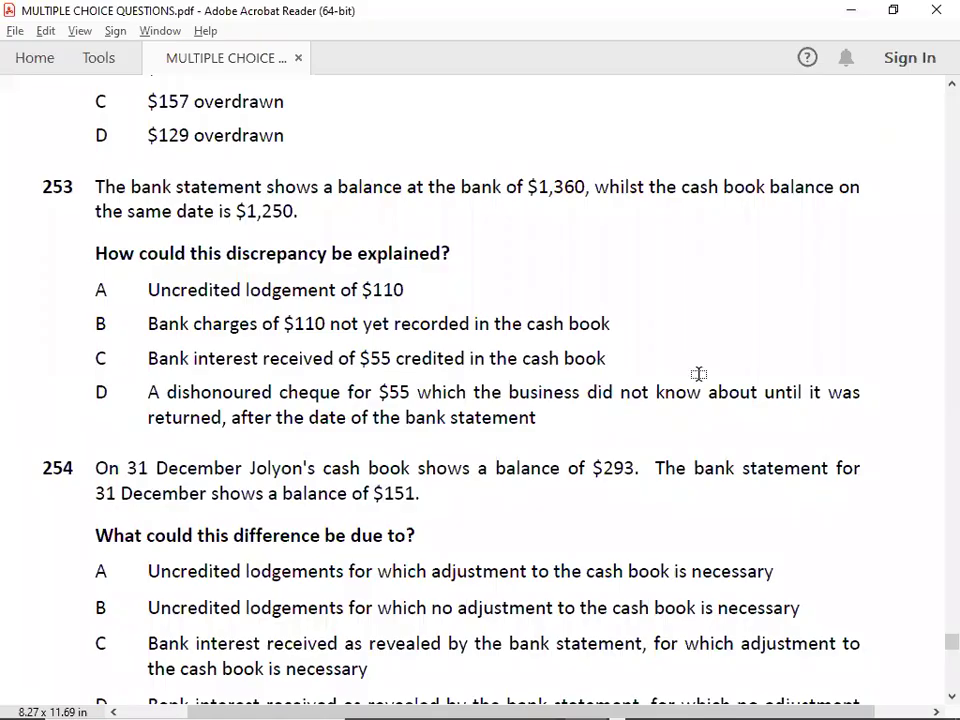
key("alt+Tab")
type("1360")
key("Return")
key("Return")
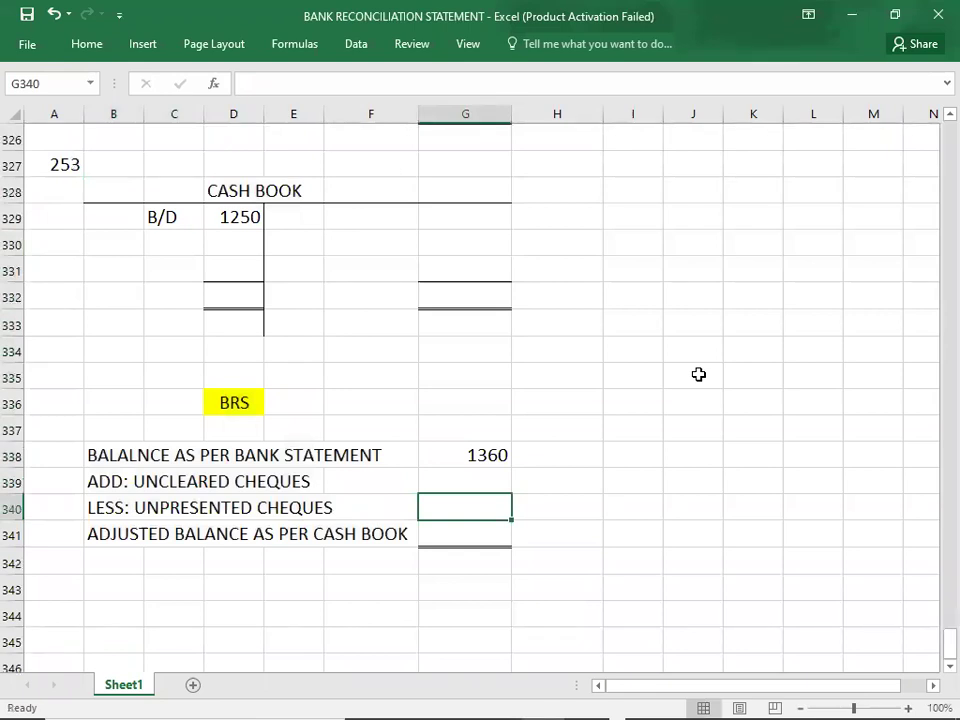
Check question 253's option A in the PDF and test it by entering 110 for uncleared cheques in G339
key("Return")
key("Return")
key("Return")
key("Return")
key("Return")
key("Return")
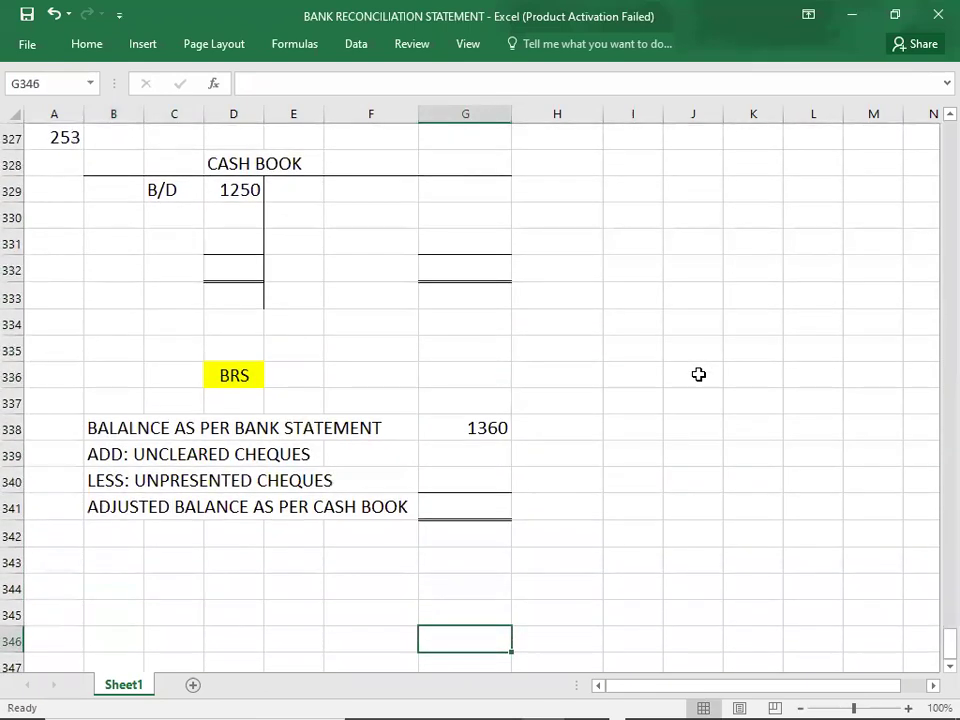
key("alt+Tab")
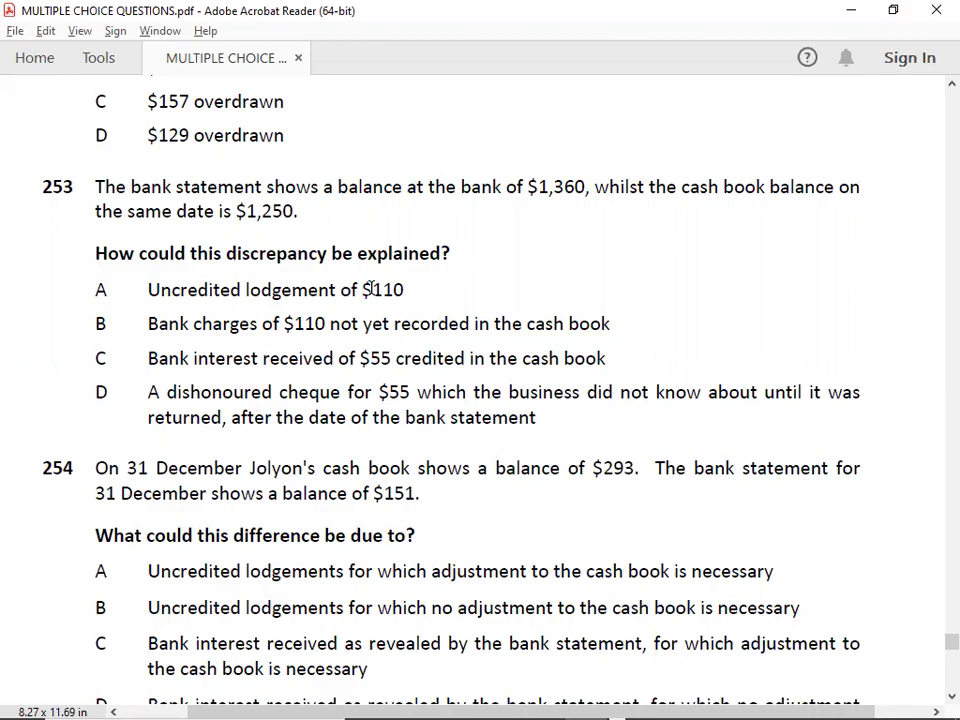
key("alt+Tab")
key("Right")
key("Up")
key("Up")
key("Up")
key("Up")
key("Up")
key("Up")
key("Up")
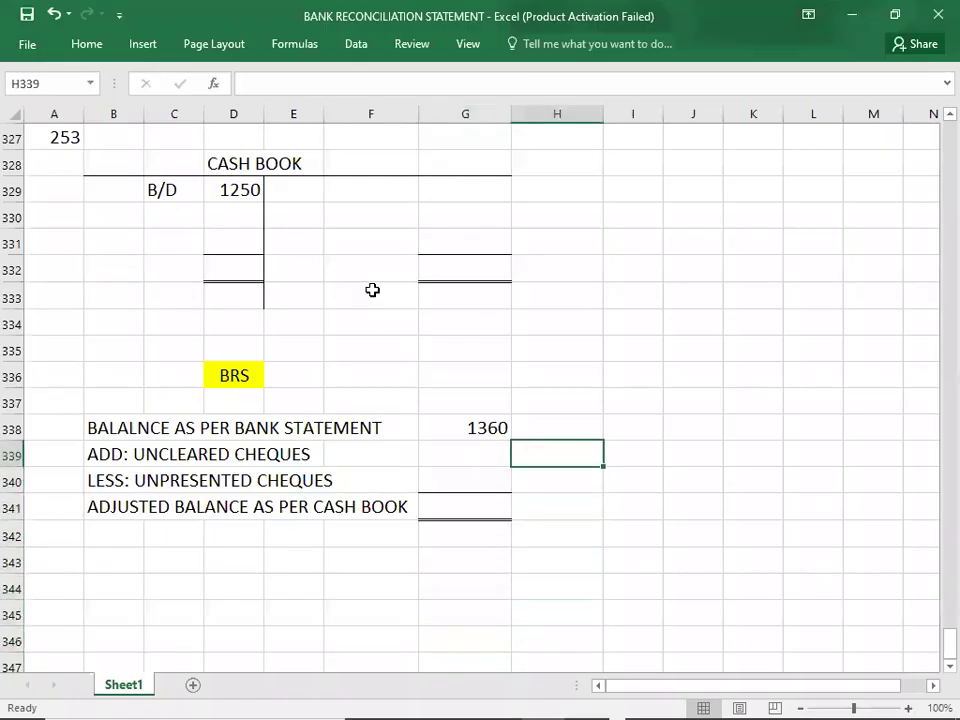
key("Left")
type("110")
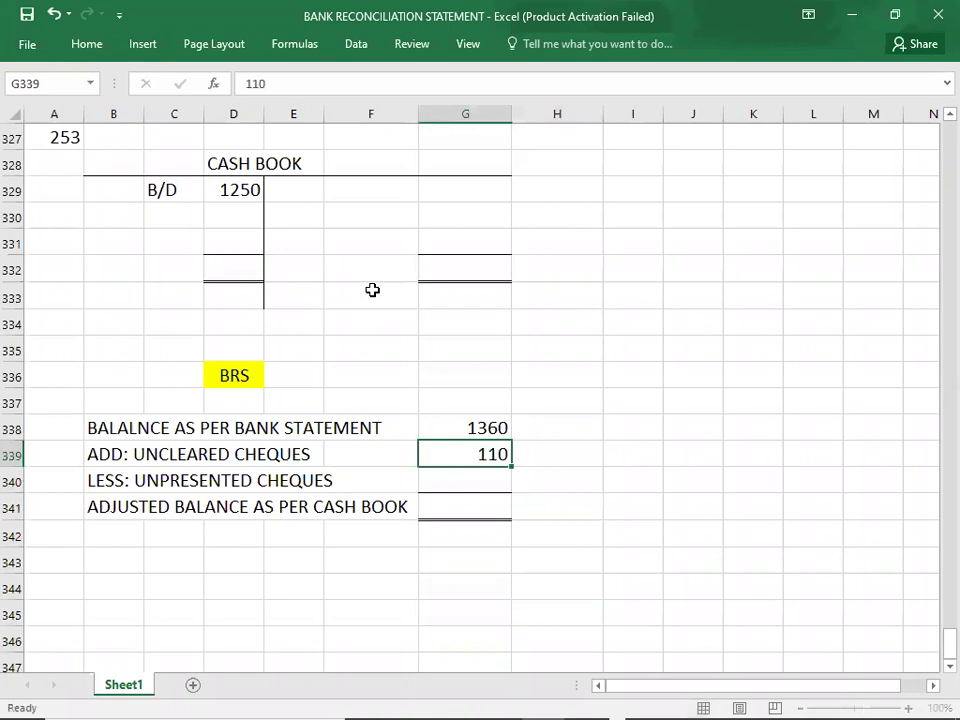
Try an adjusted cash book balance of 1470 in G341, and undo it together with the uncleared cheques amount
key("Down")
key("Down")
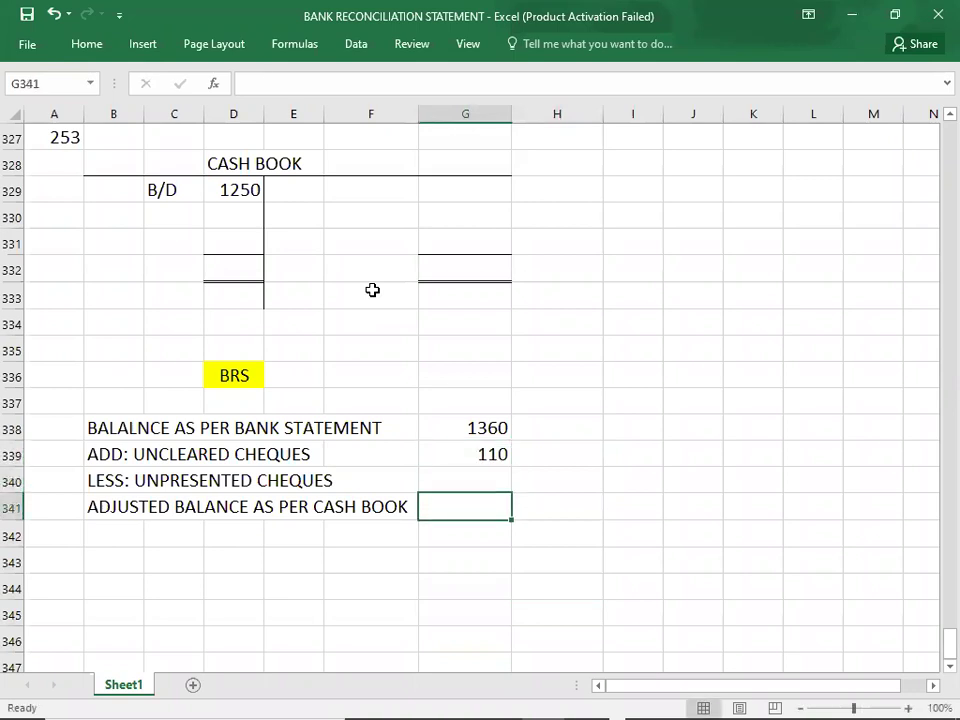
type("1470")
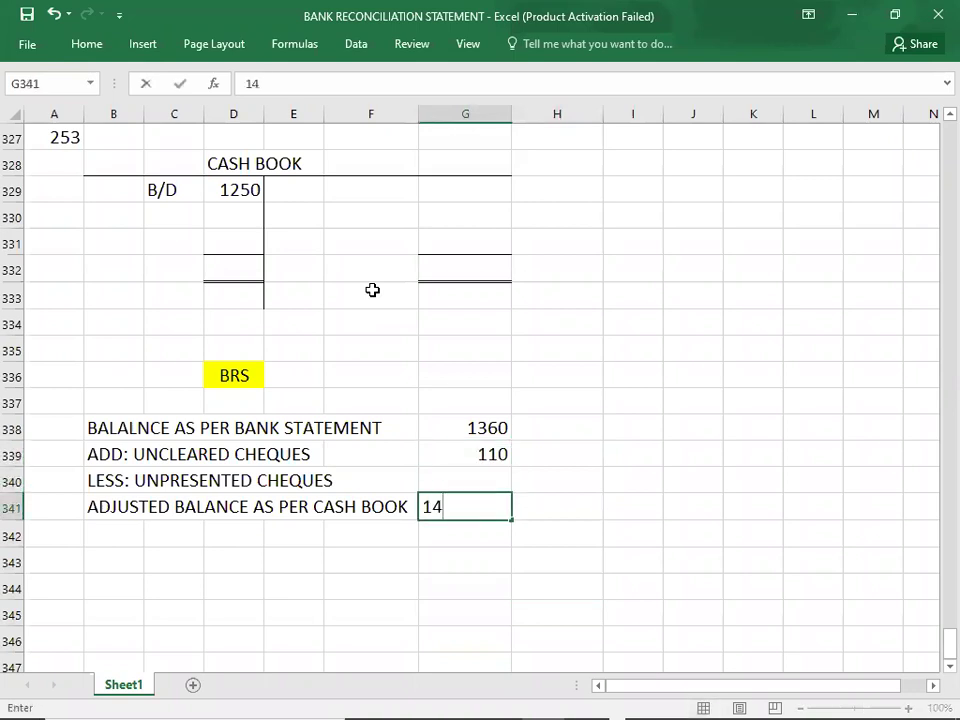
key("ctrl+Return")
key("Down")
key("Up")
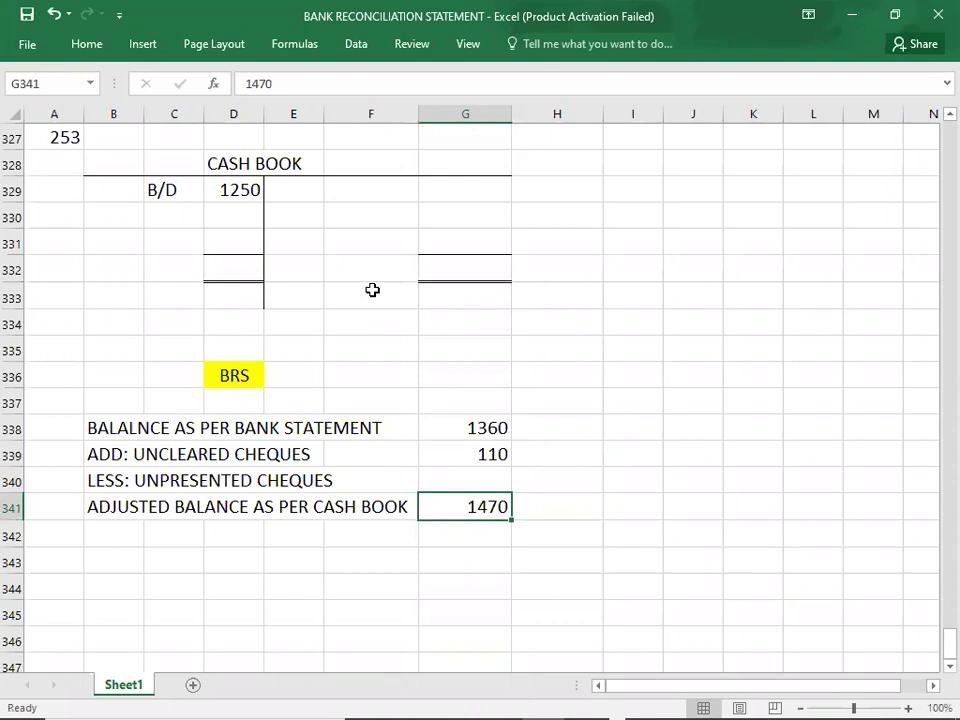
key("ctrl+z")
key("ctrl+z")
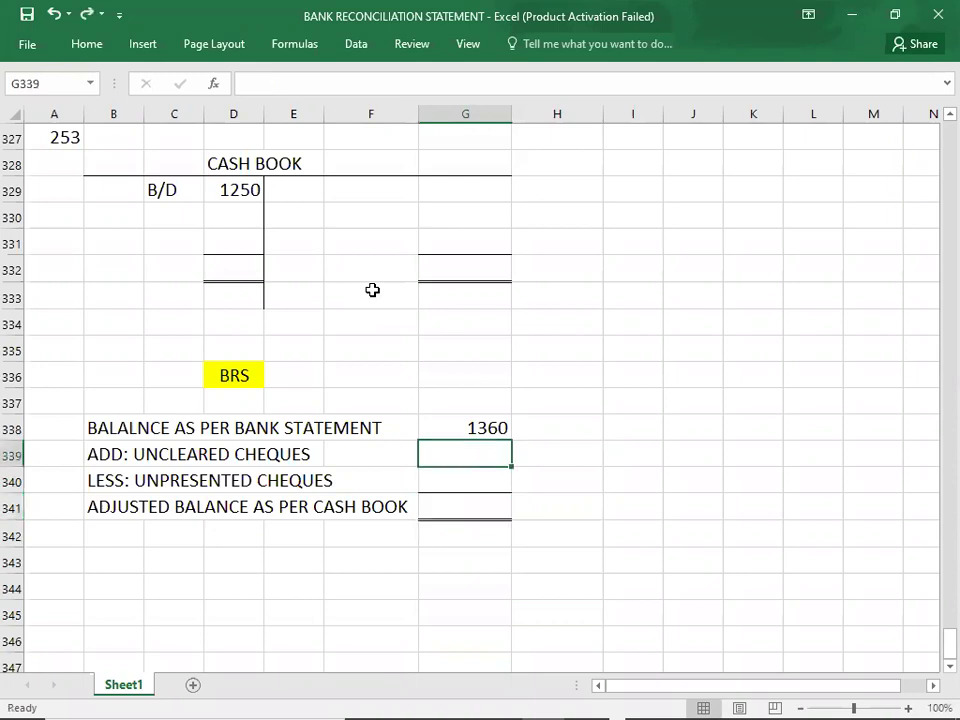
Check option B in the PDF, test it by entering 110 on the cash book's credit side in G329, and undo the entry
key("alt+Tab")
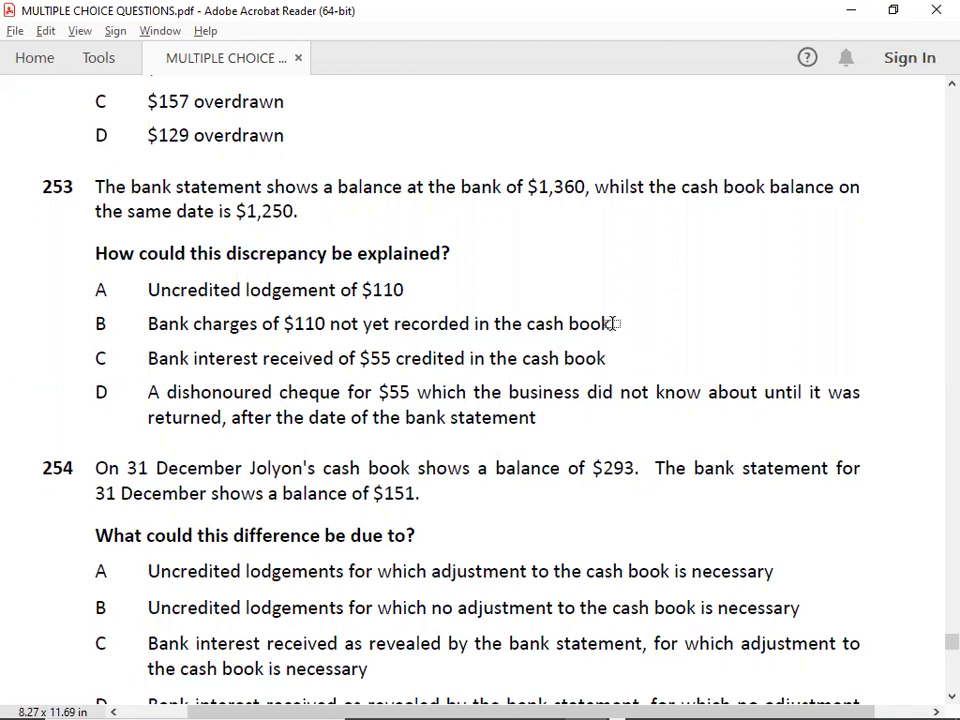
key("alt+Tab")
key("Up")
key("Up")
key("Up")
key("Up")
key("Up")
key("Up")
key("Up")
key("Up")
key("Up")
key("Up")
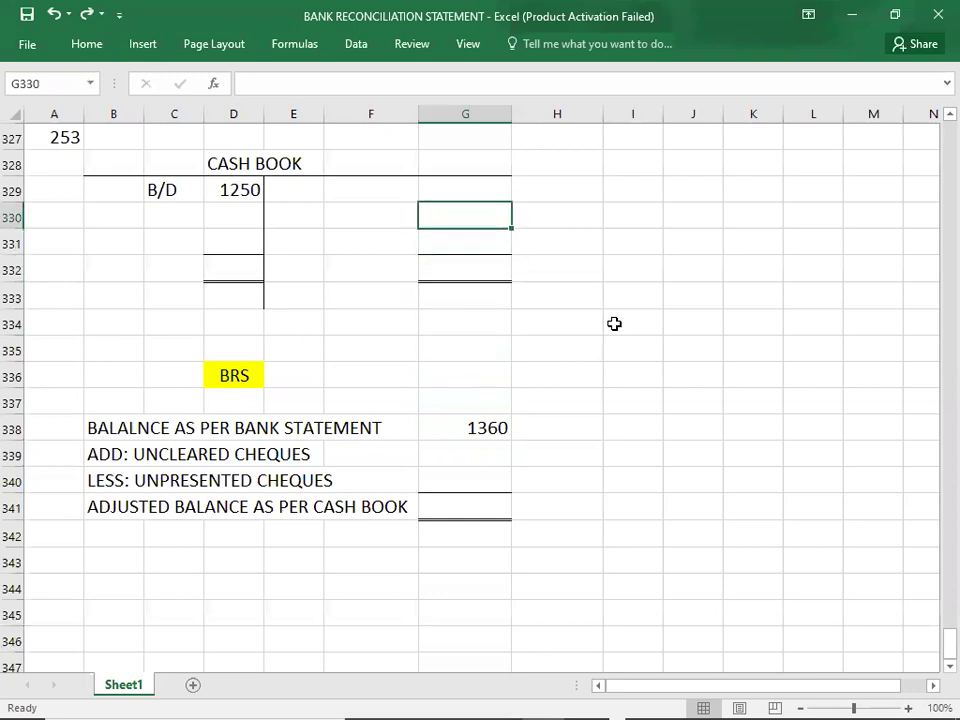
type("110")
key("Return")
key("Down")
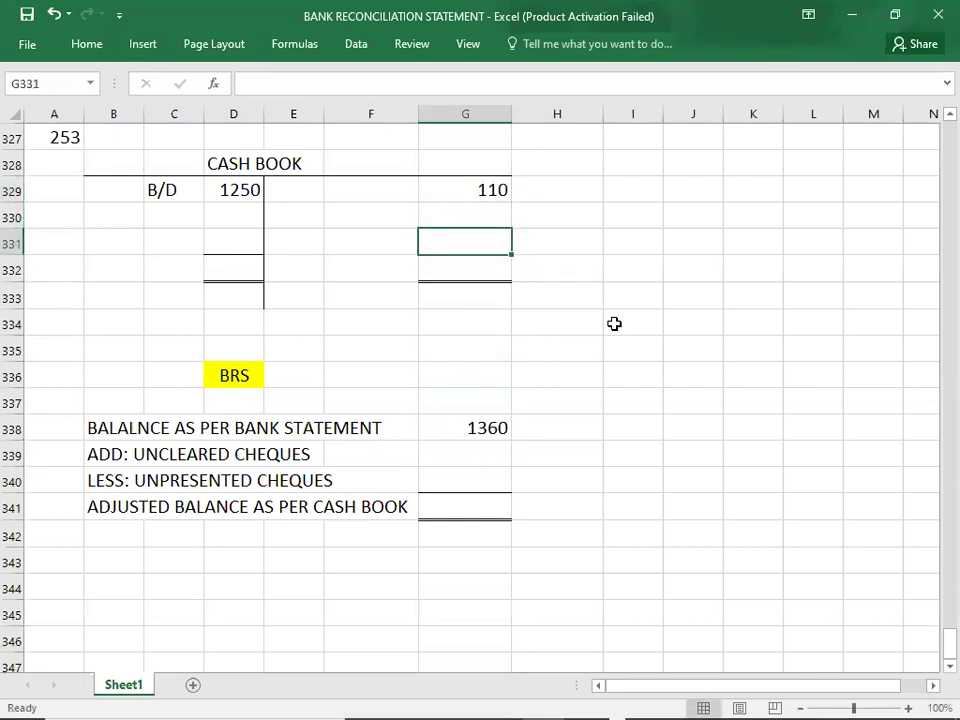
key("ctrl+z")
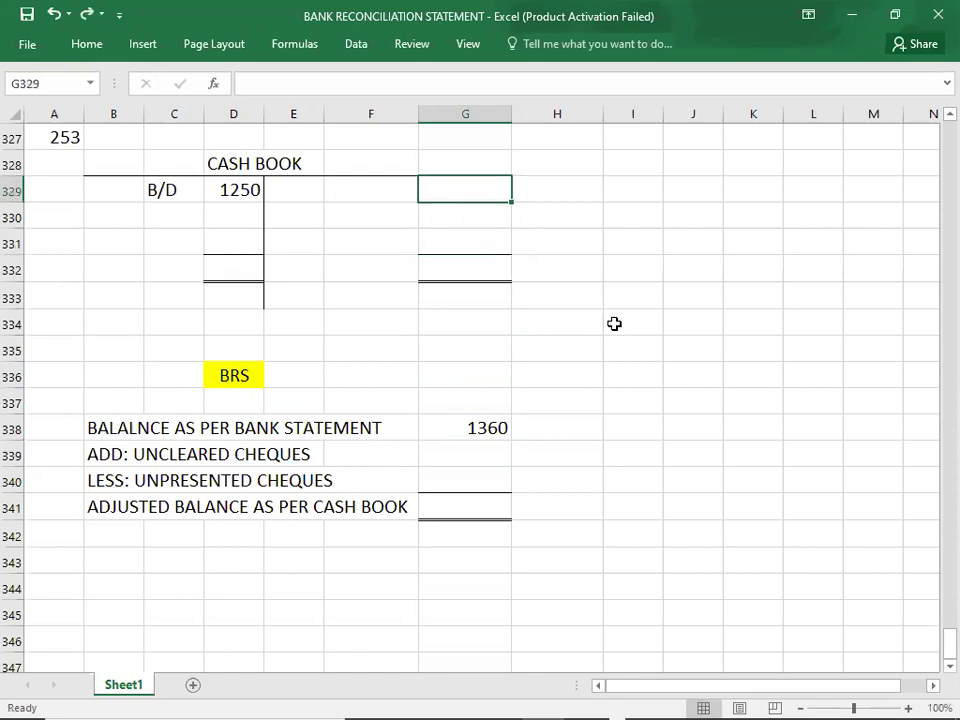
Check option C in the PDF and enter 110 on the cash book's debit side in D330
key("alt+Tab")
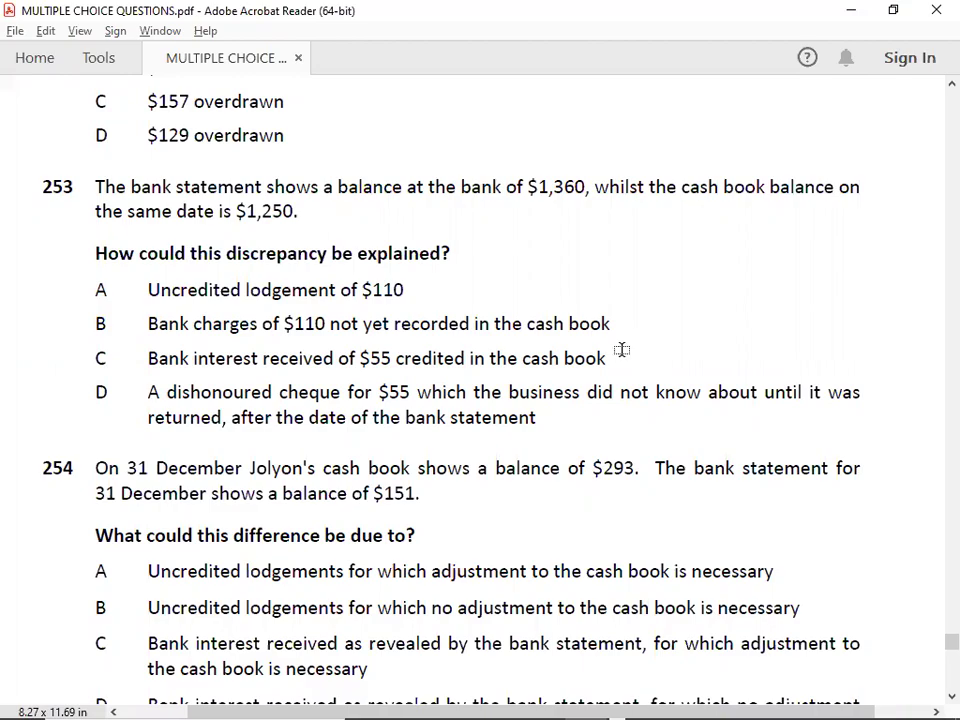
key("alt+Tab")
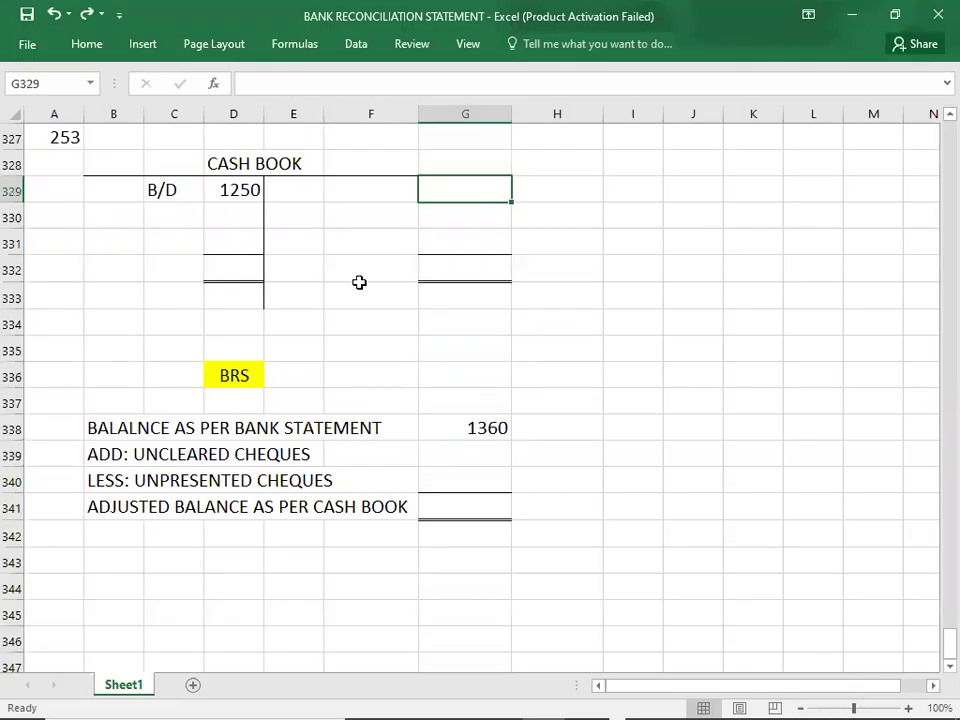
left_click(243, 216)
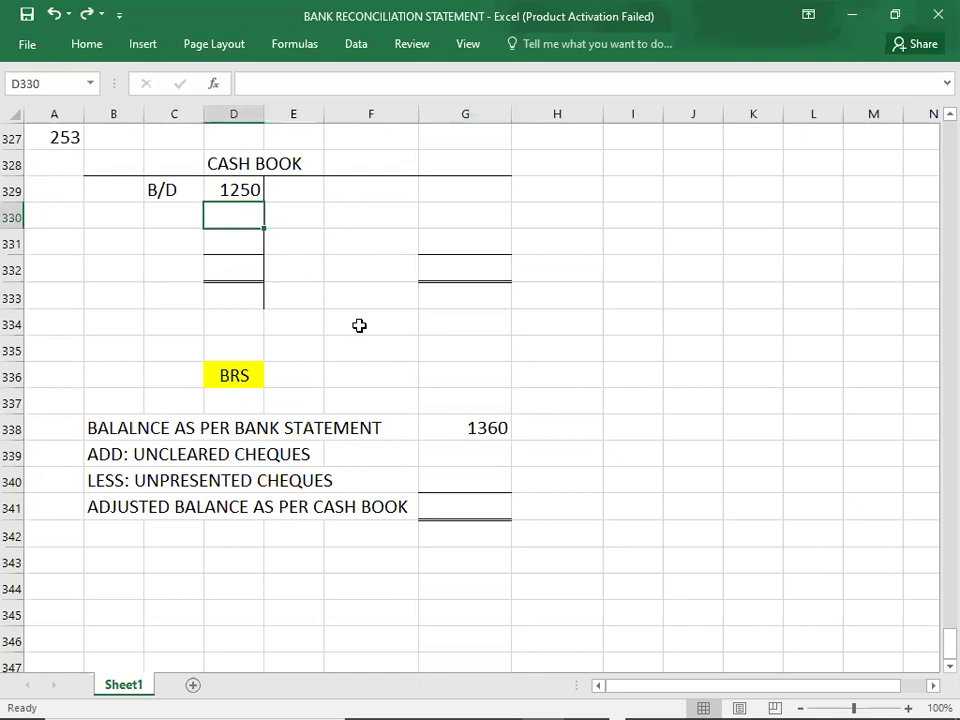
key("Right")
key("Right")
key("Right")
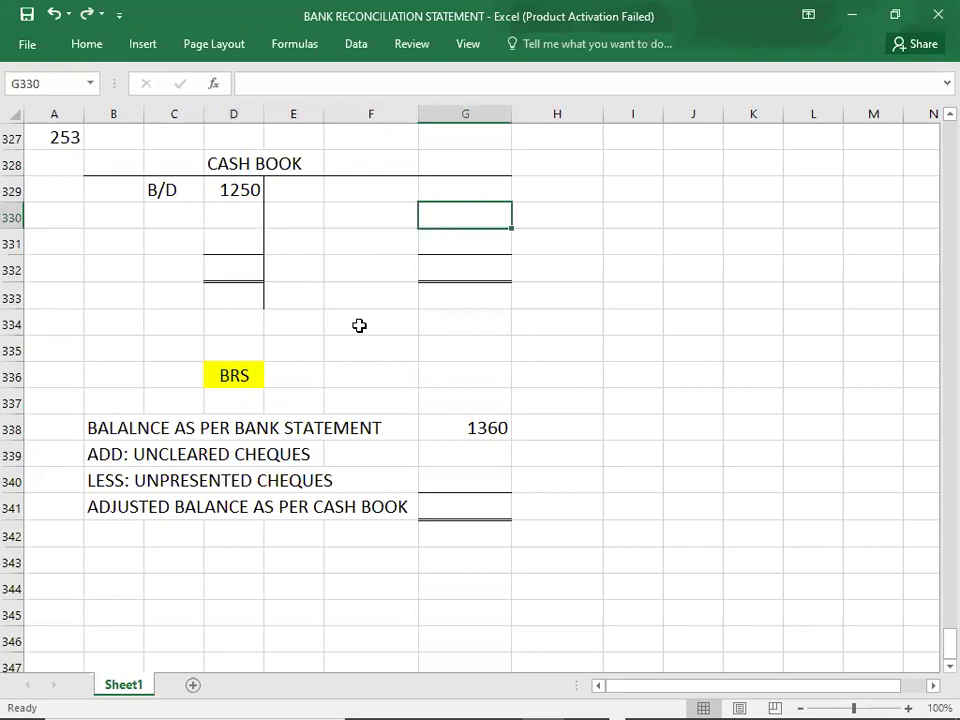
key("alt+Tab")
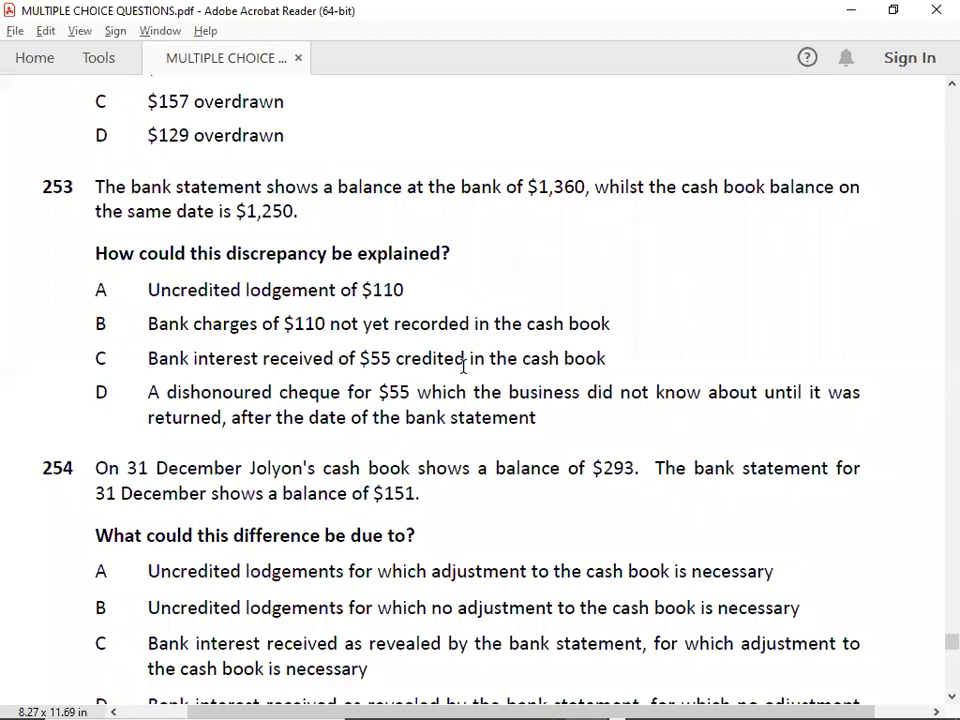
key("alt+Tab")
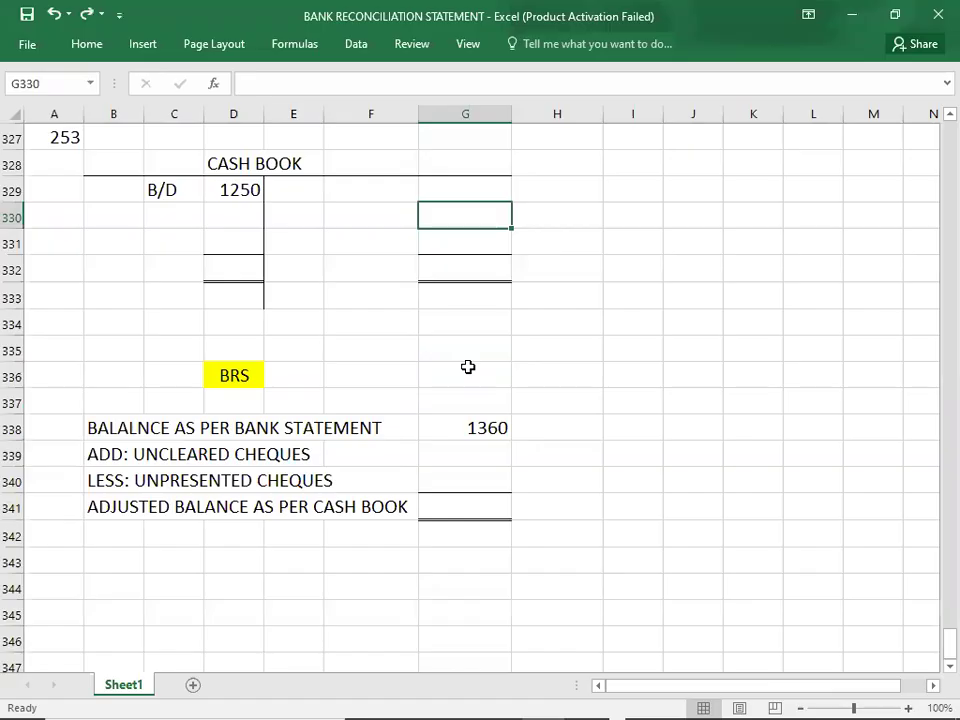
key("Left")
key("Left")
key("Left")
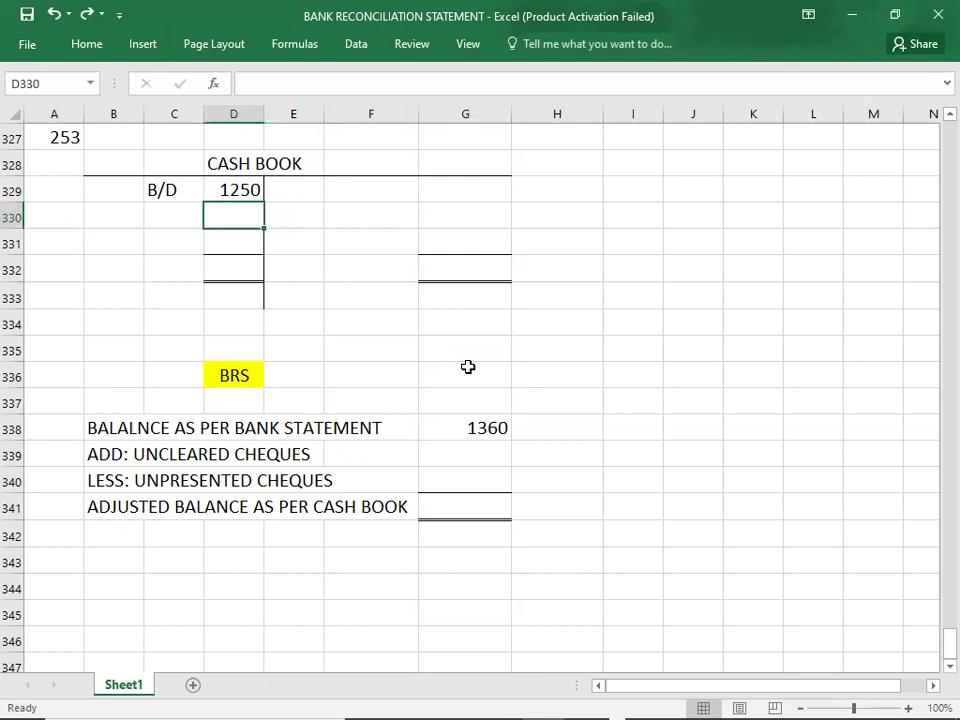
type("110")
key("Return")
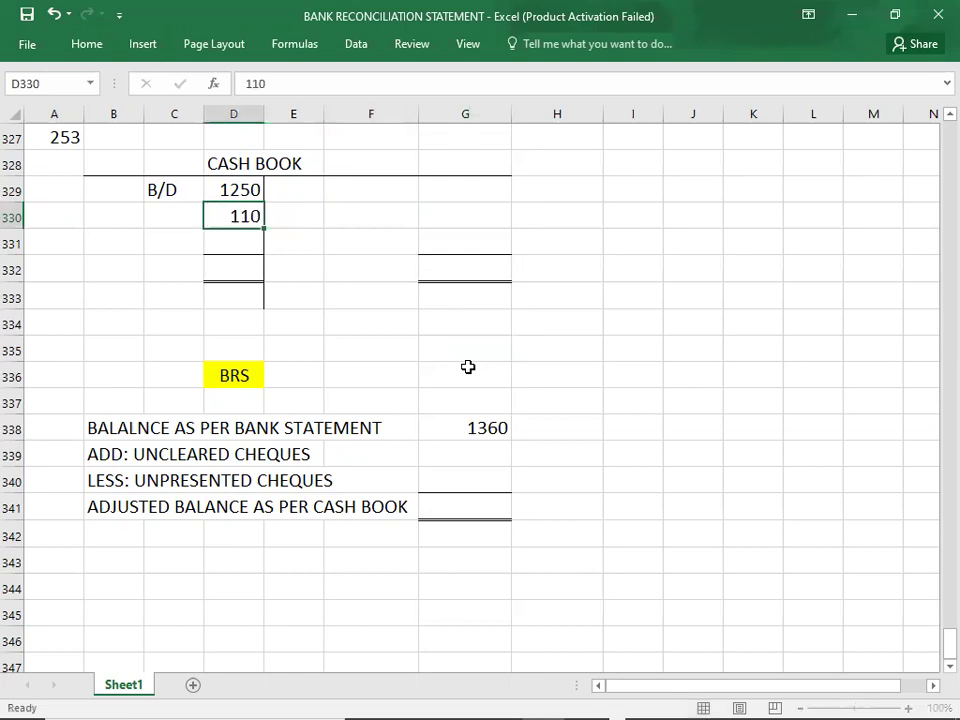
Enter the cash book total of 1360 on both sides, in D332 and G332
key("Return")
type("1360")
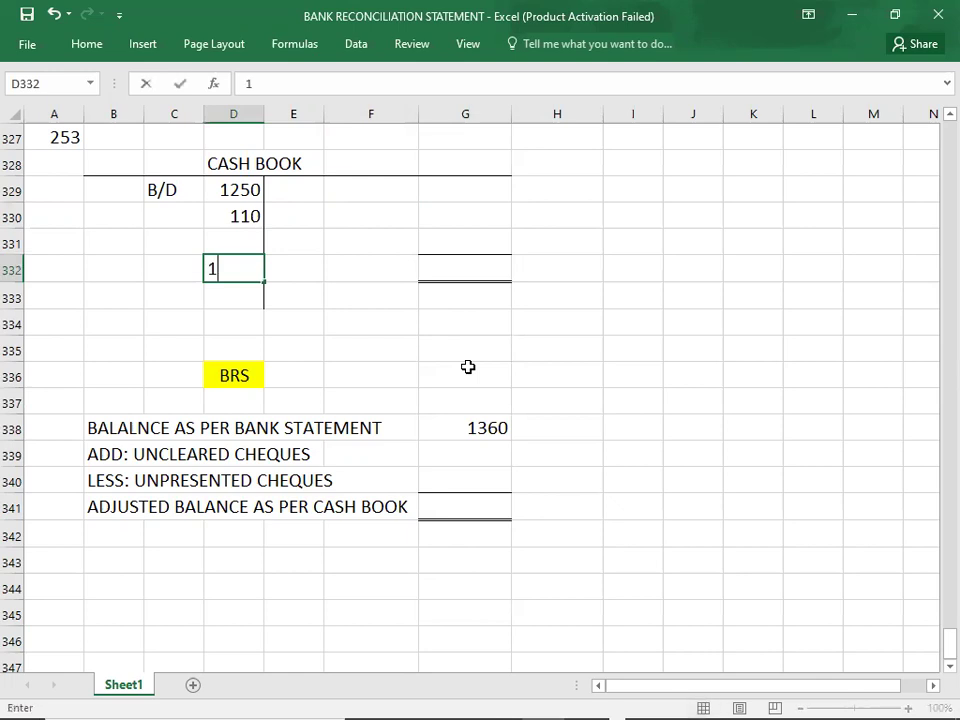
key("Tab")
key("Tab")
key("Tab")
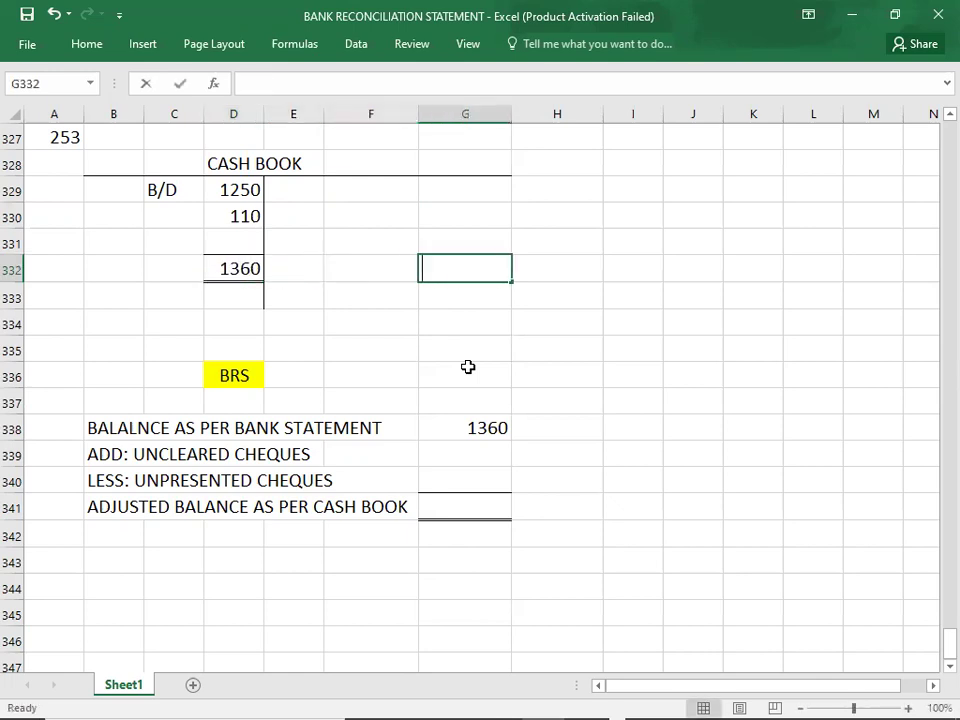
type("1360")
Enter the closing balance on the cash book's credit side, with C/D in F331 and 1360 in G331
key("Up")
key("Left")
type("C/D")
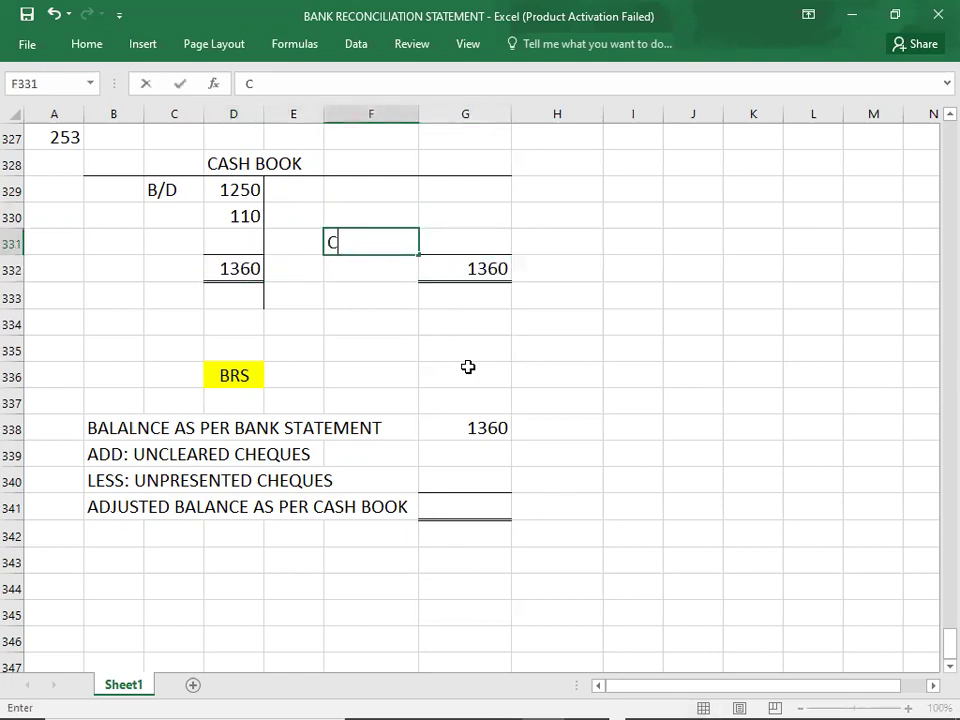
key("Tab")
type("136")
key("Return")
key("Up")
key("Right")
type("1360")
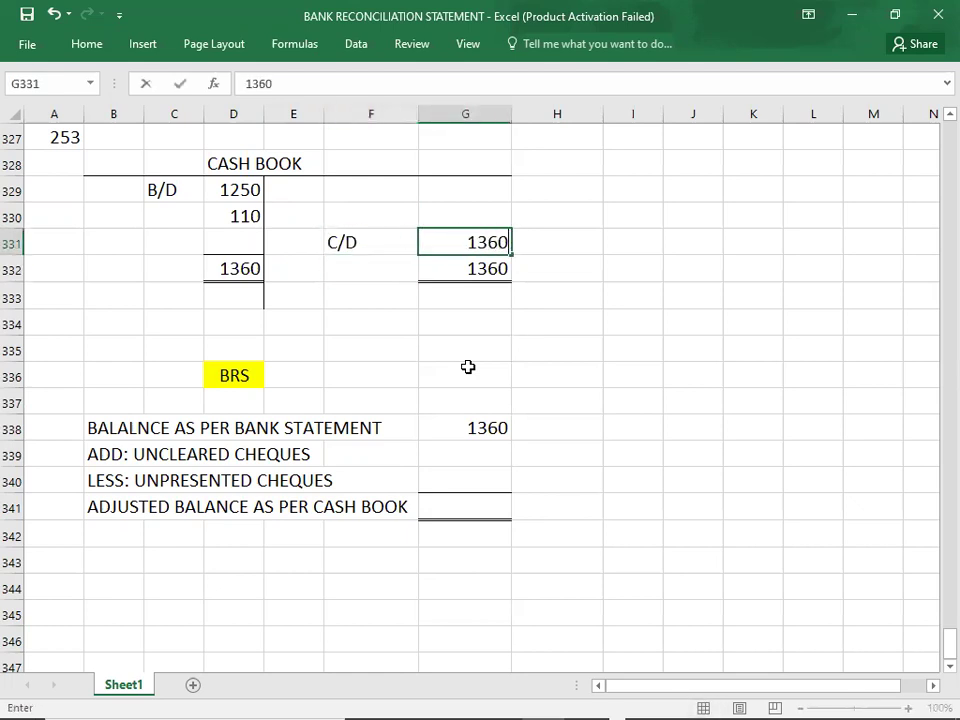
key("Return")
key("Down")
key("Down")
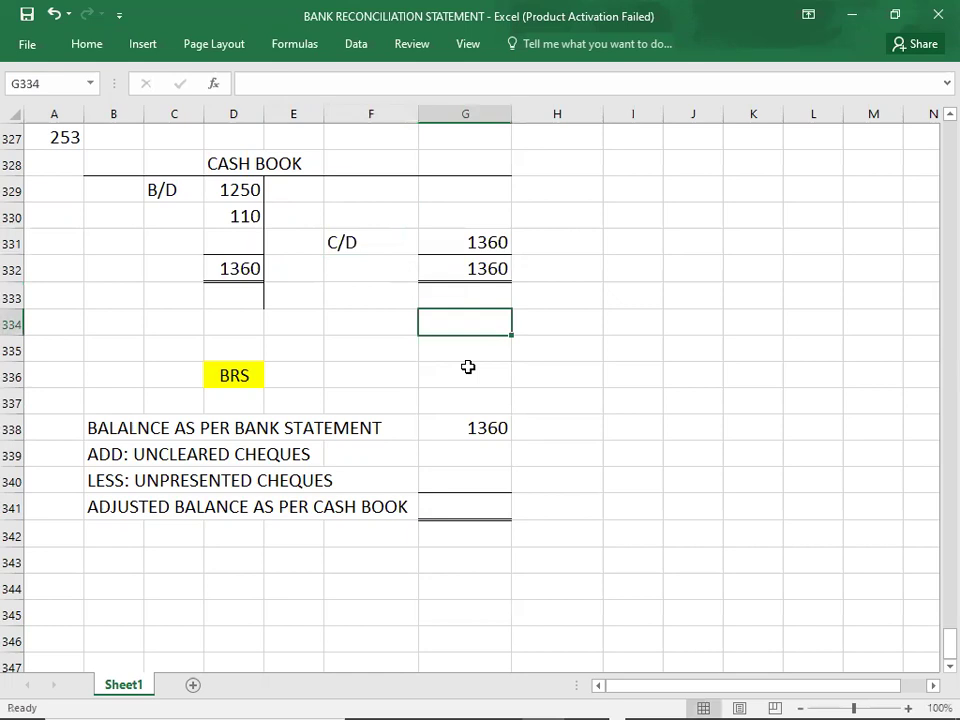
Check question 253's option D in the PDF and enter C as the answer in A328
key("alt+Tab")
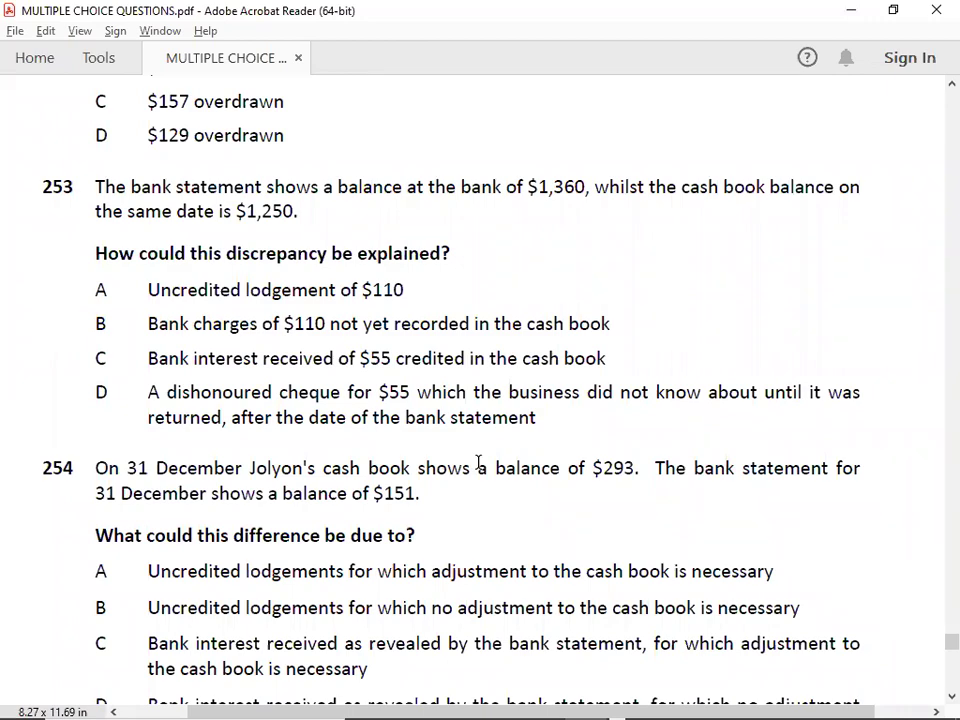
key("alt+Tab")
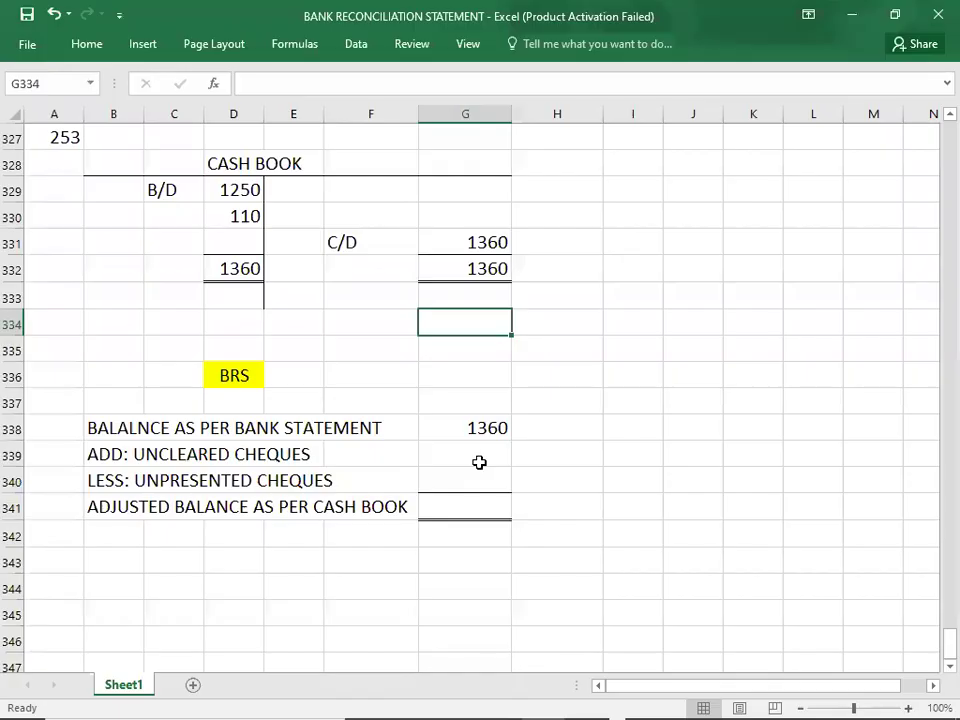
left_click(447, 189)
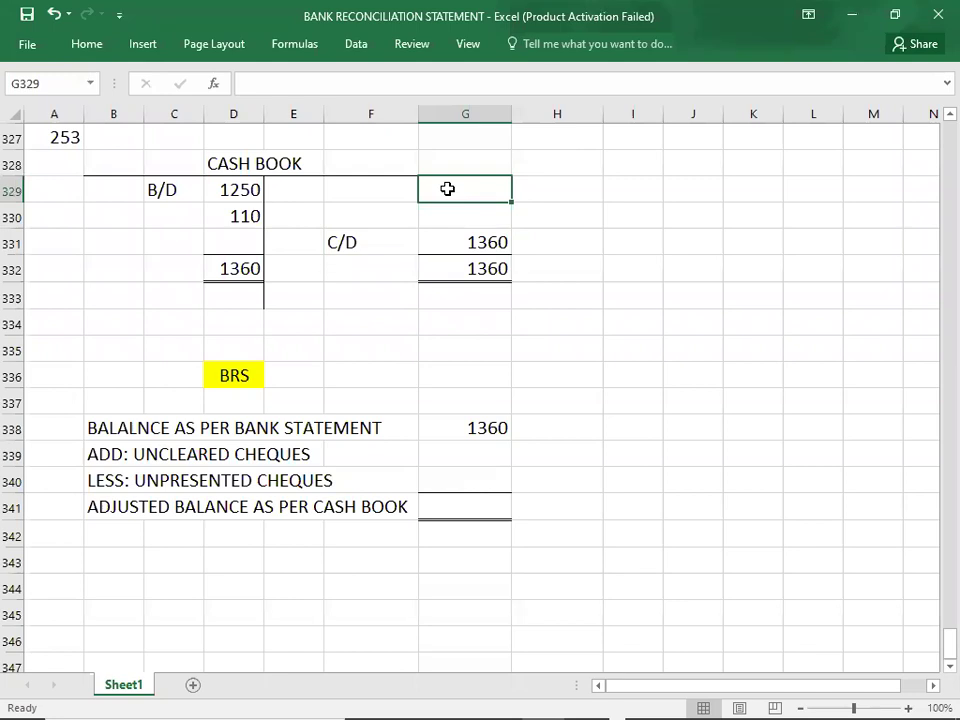
left_click(49, 156)
type("C")
key("Return")
Select the empty cell A343 below the question 253 working as the place for the next question
key("Down")
key("Down")
key("Down")
key("Down")
key("Down")
key("Down")
key("Down")
key("Down")
key("Down")
key("Down")
key("Down")
key("Down")
key("Down")
key("Down")
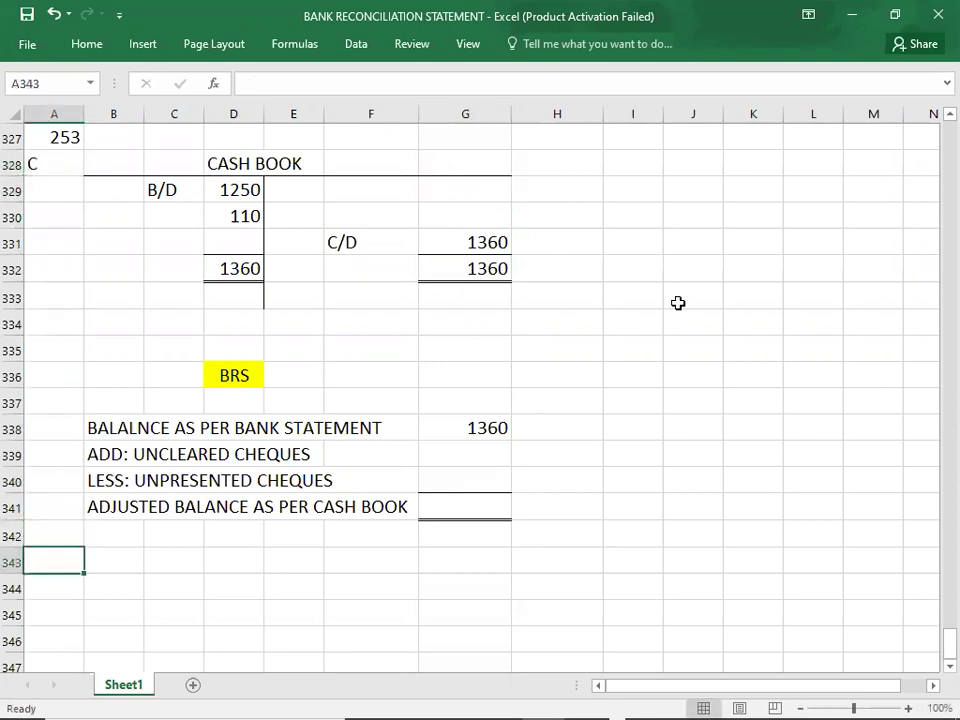